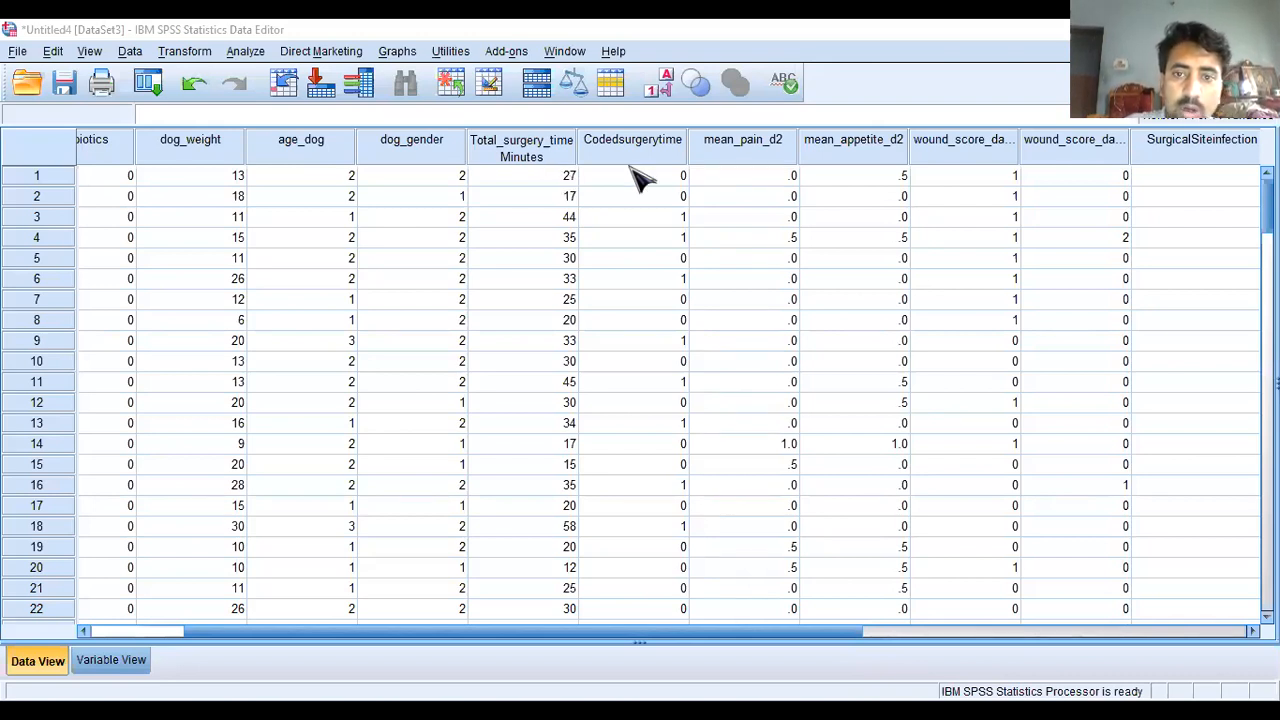
Step: Set up a bivariate correlation analysis and remove all previously chosen variables, including Total_surgery_time and dog_weight, from its selection
{"action": "left_click", "coordinate": [521, 262]}
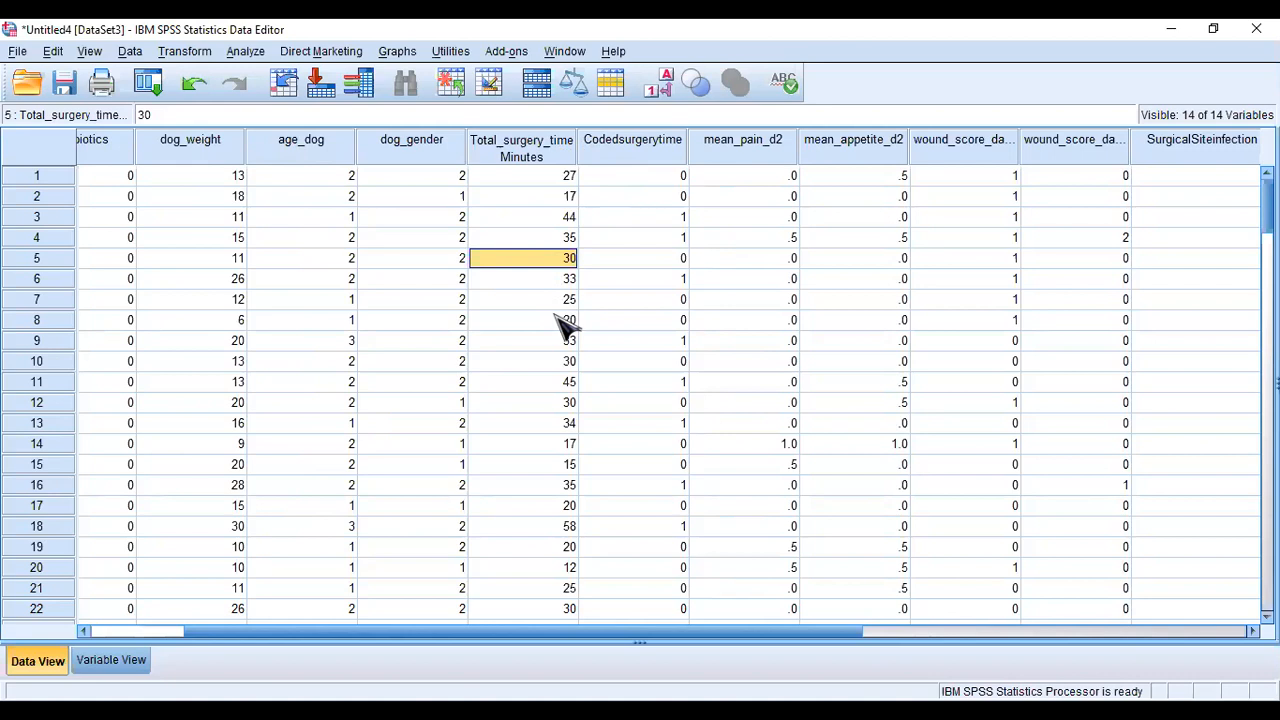
{"action": "left_click", "coordinate": [246, 52]}
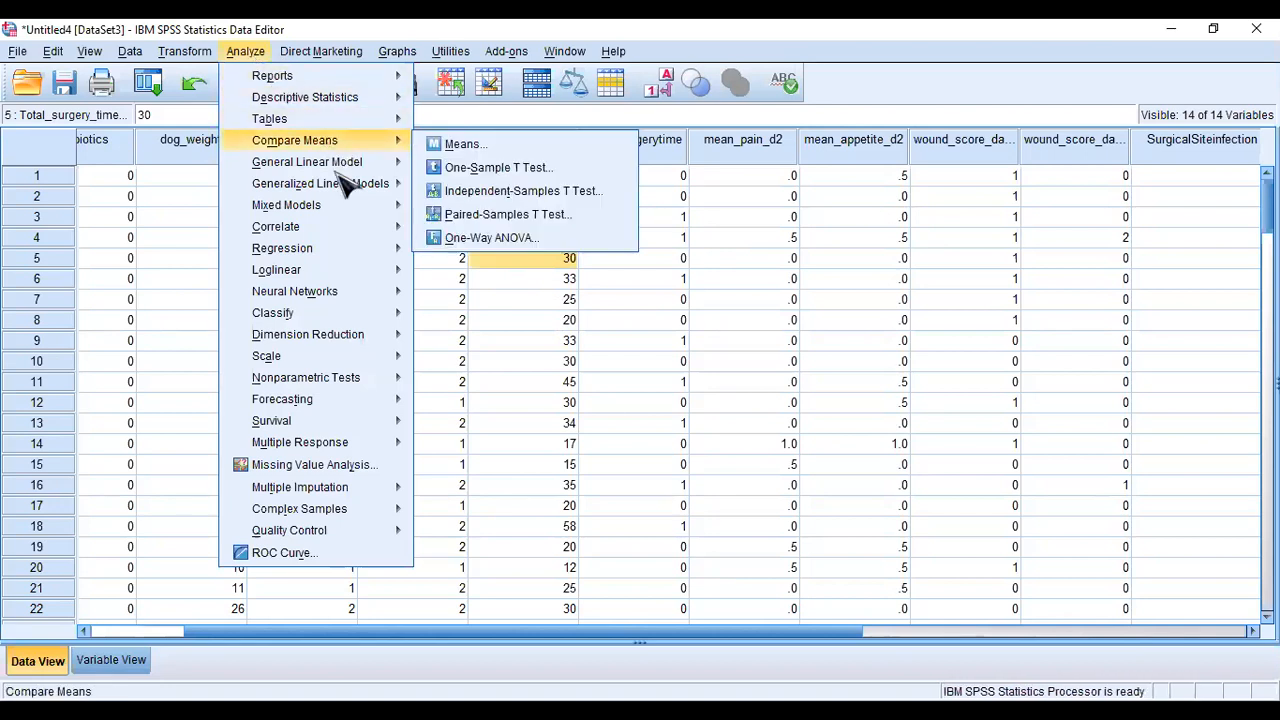
{"action": "mouse_move", "coordinate": [374, 228]}
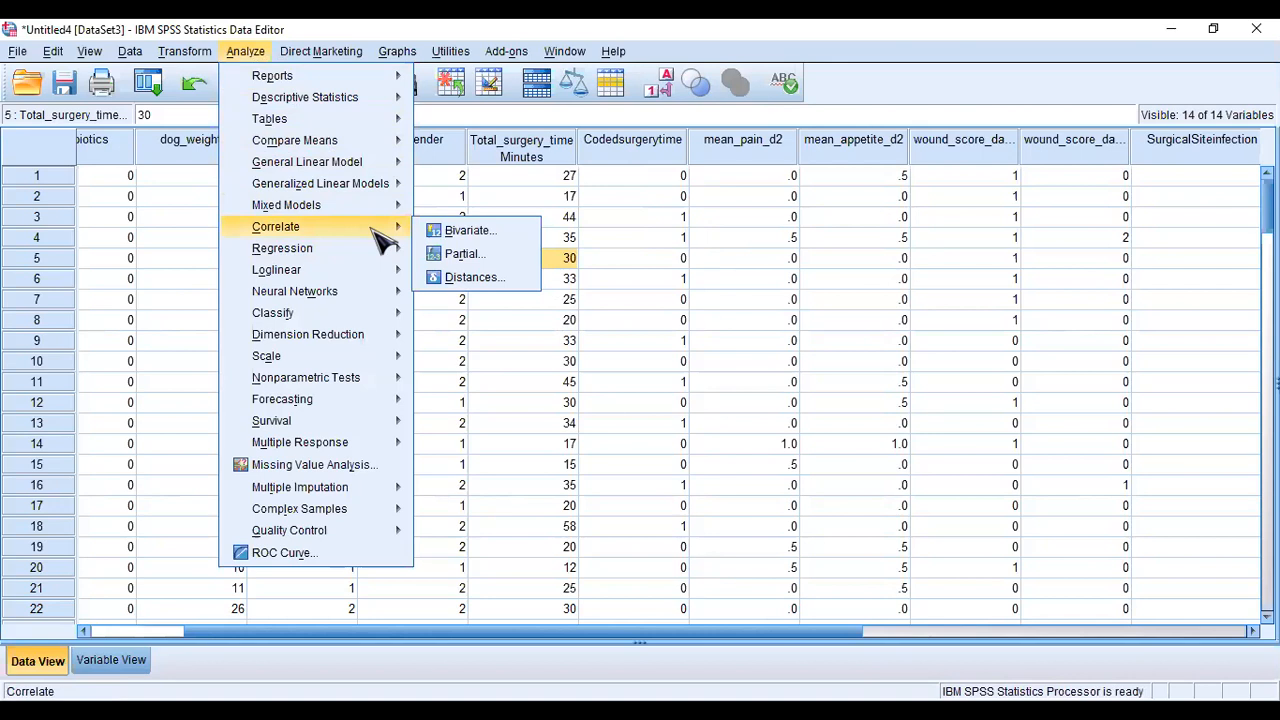
{"action": "left_click", "coordinate": [522, 240]}
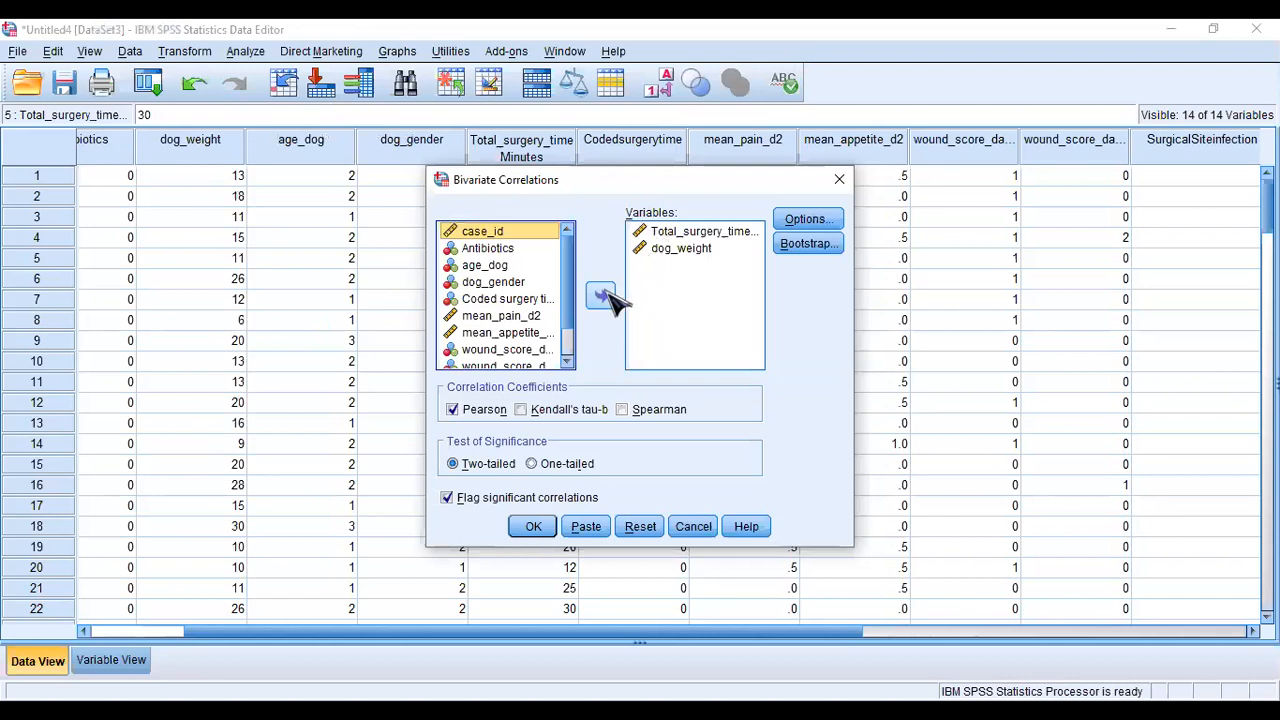
{"action": "left_click", "coordinate": [604, 294]}
{"action": "left_click", "coordinate": [690, 231]}
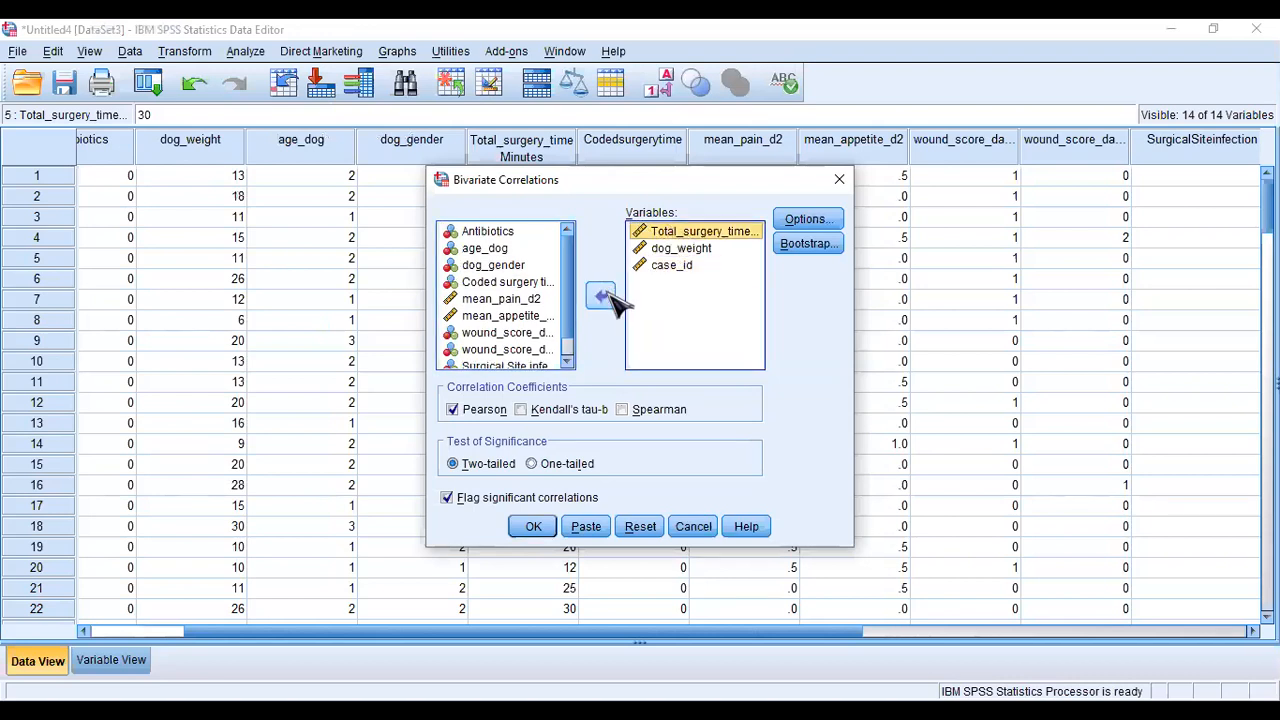
{"action": "left_click", "coordinate": [601, 295]}
{"action": "left_click", "coordinate": [688, 233]}
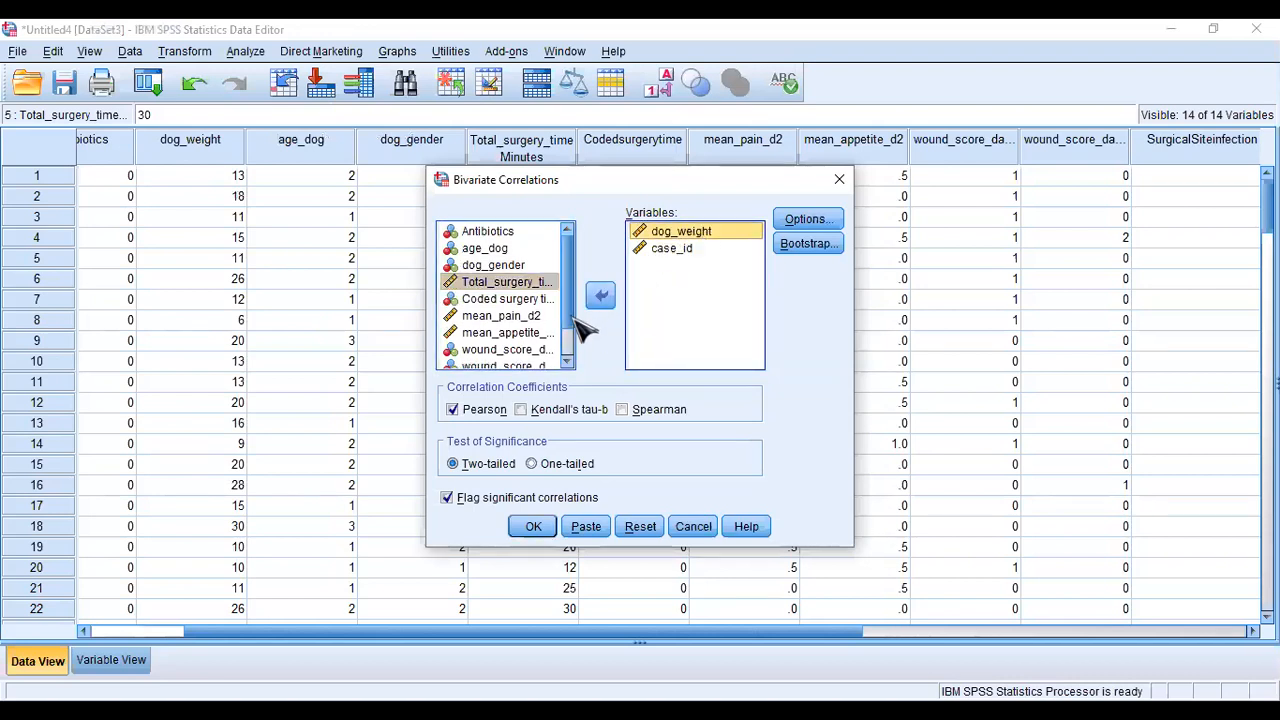
{"action": "left_click", "coordinate": [601, 295]}
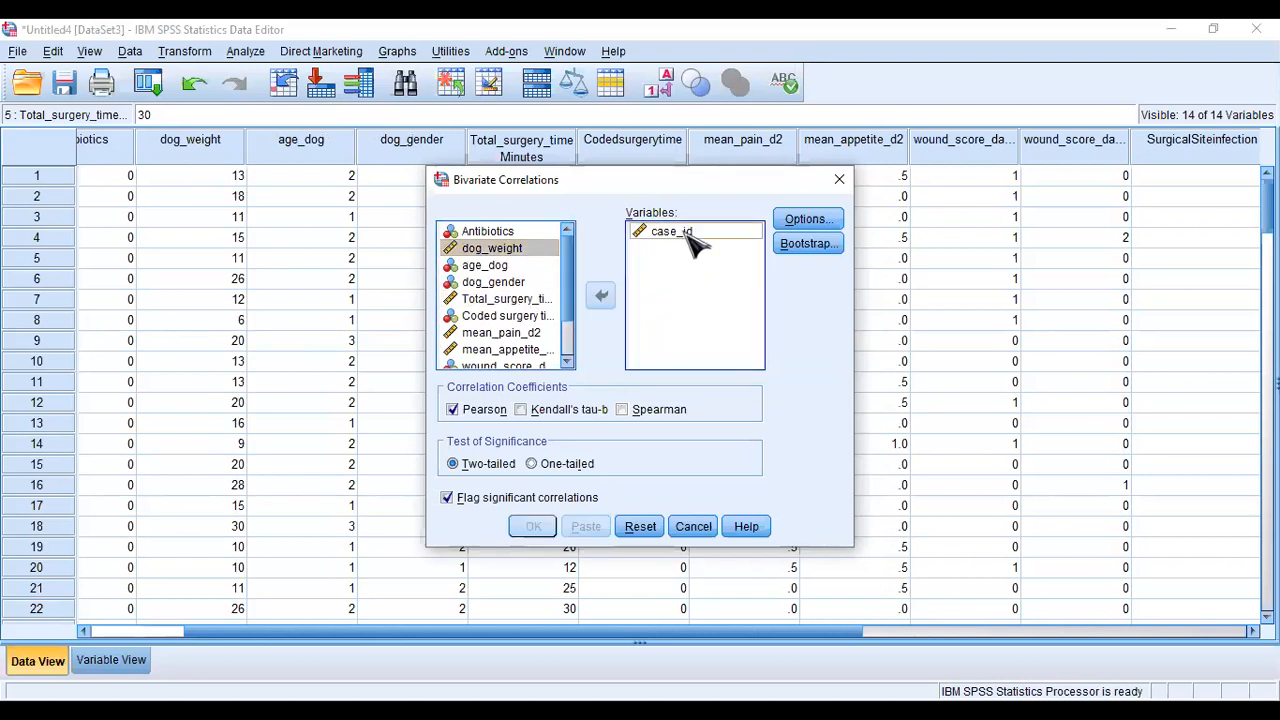
{"action": "left_click", "coordinate": [687, 233]}
{"action": "left_click", "coordinate": [601, 295]}
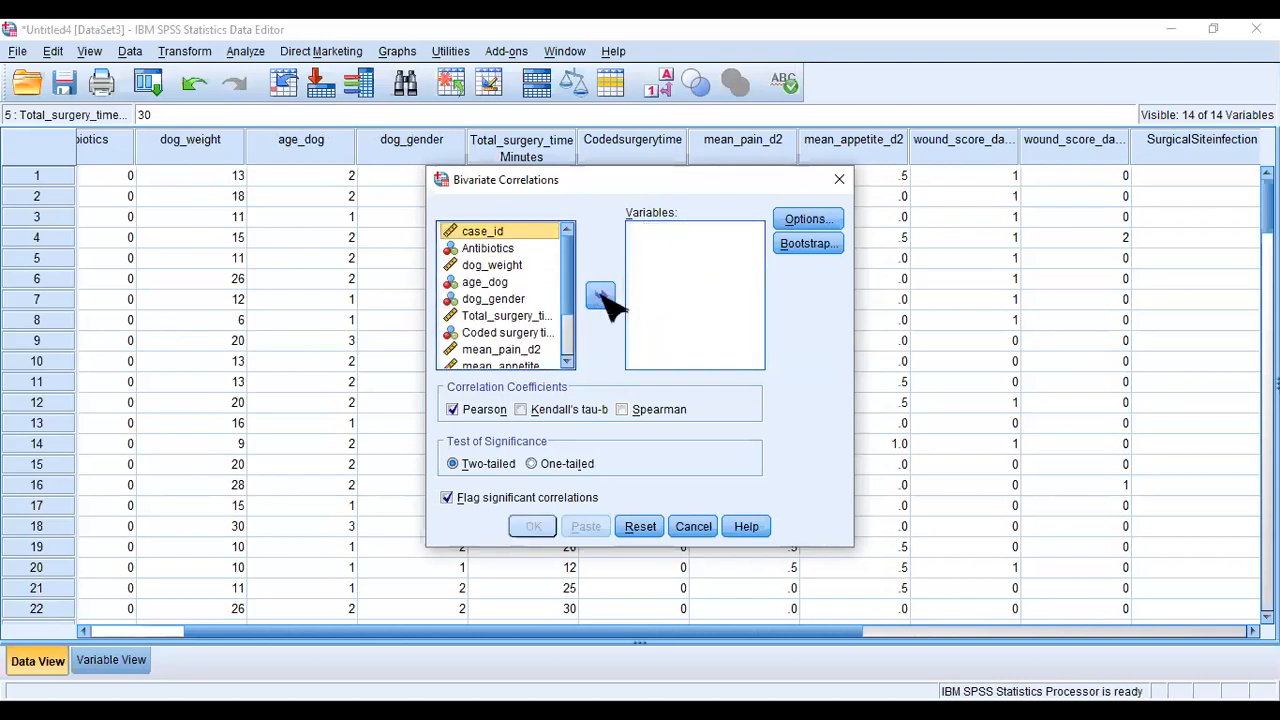
{"action": "left_click", "coordinate": [505, 266]}
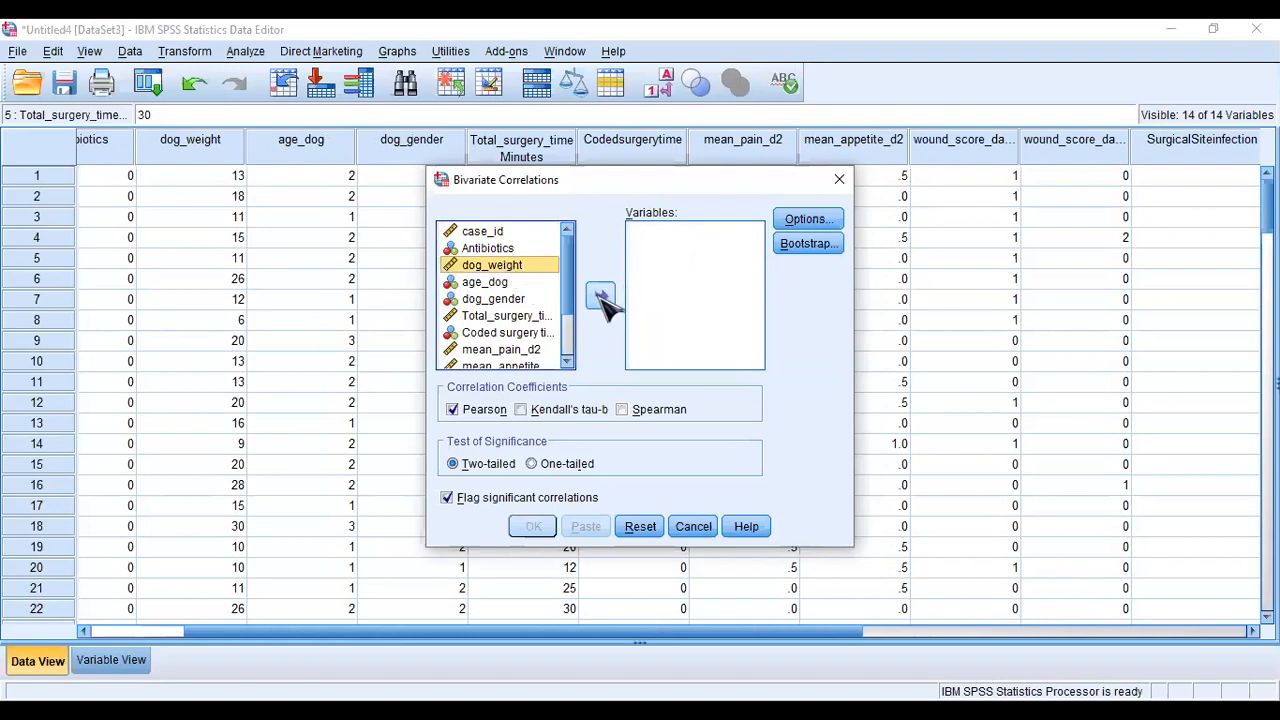
{"action": "left_click", "coordinate": [601, 295]}
{"action": "left_click", "coordinate": [531, 299]}
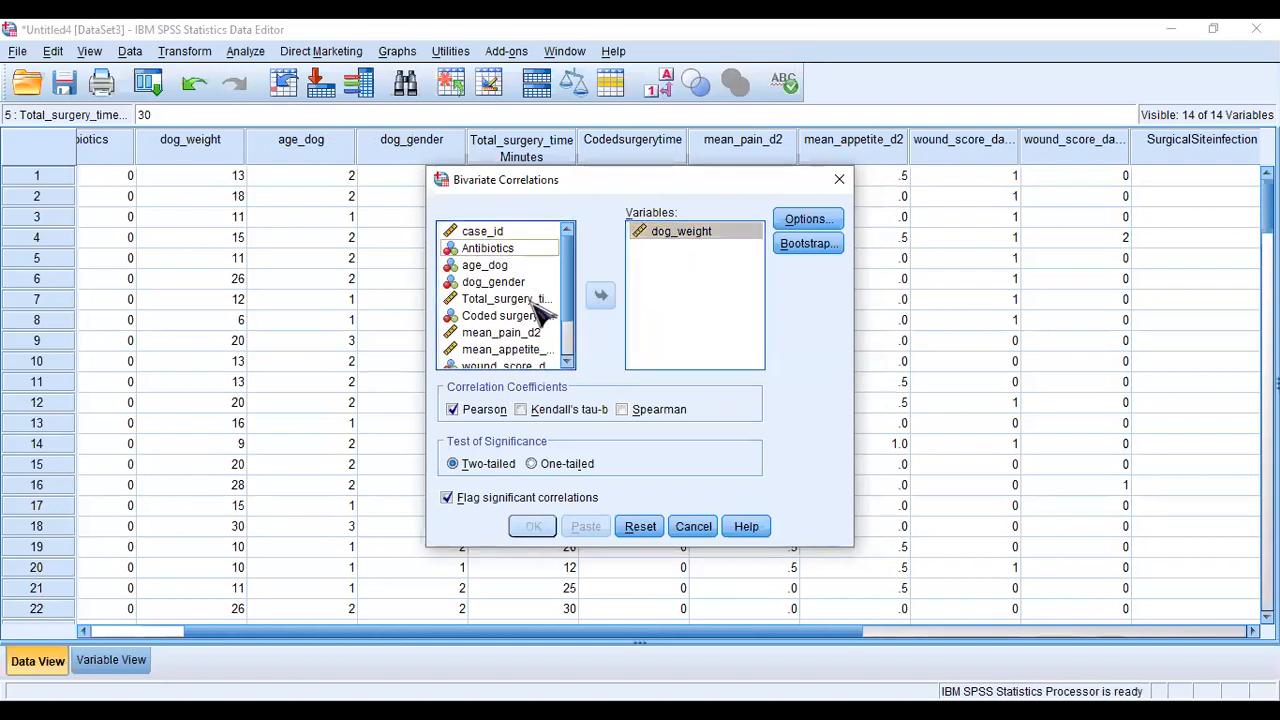
{"action": "left_click", "coordinate": [697, 240]}
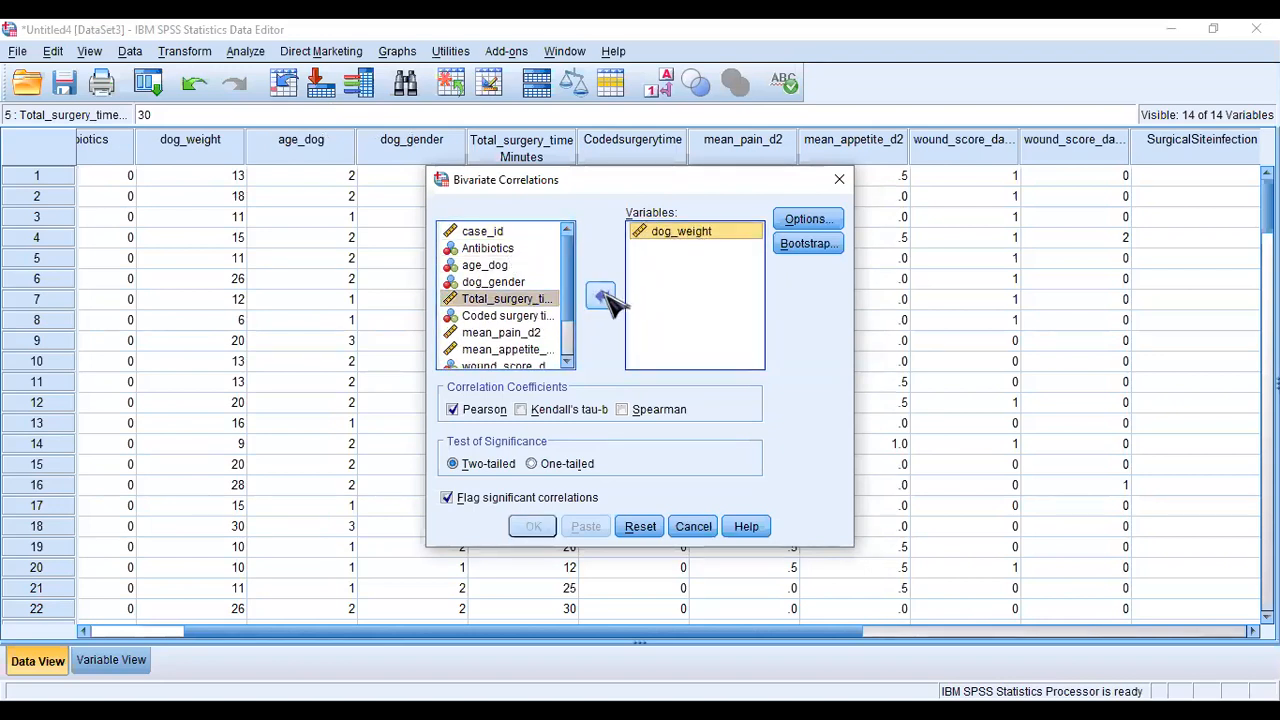
{"action": "left_click", "coordinate": [601, 295]}
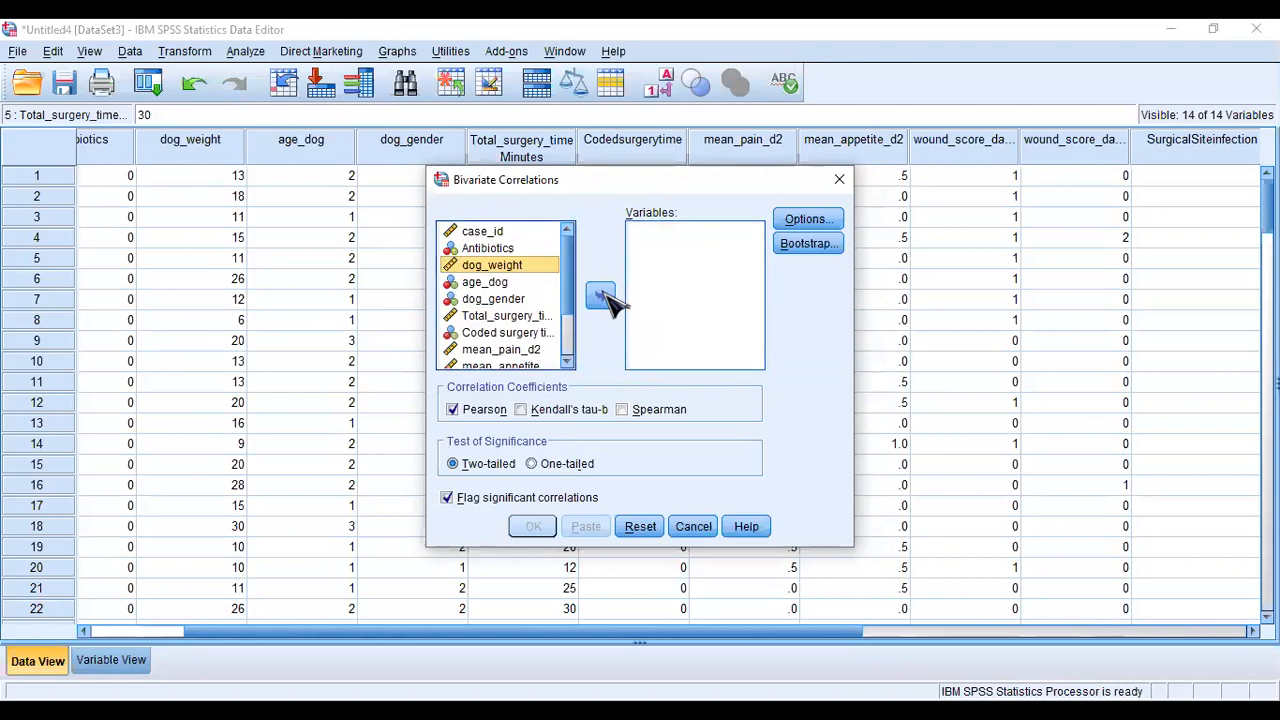
Step: Add age_dog and Total_surgery_time to the correlation and run it with two-tailed Pearson and significant correlations flagged
{"action": "left_click", "coordinate": [503, 285]}
{"action": "double_click", "coordinate": [505, 285]}
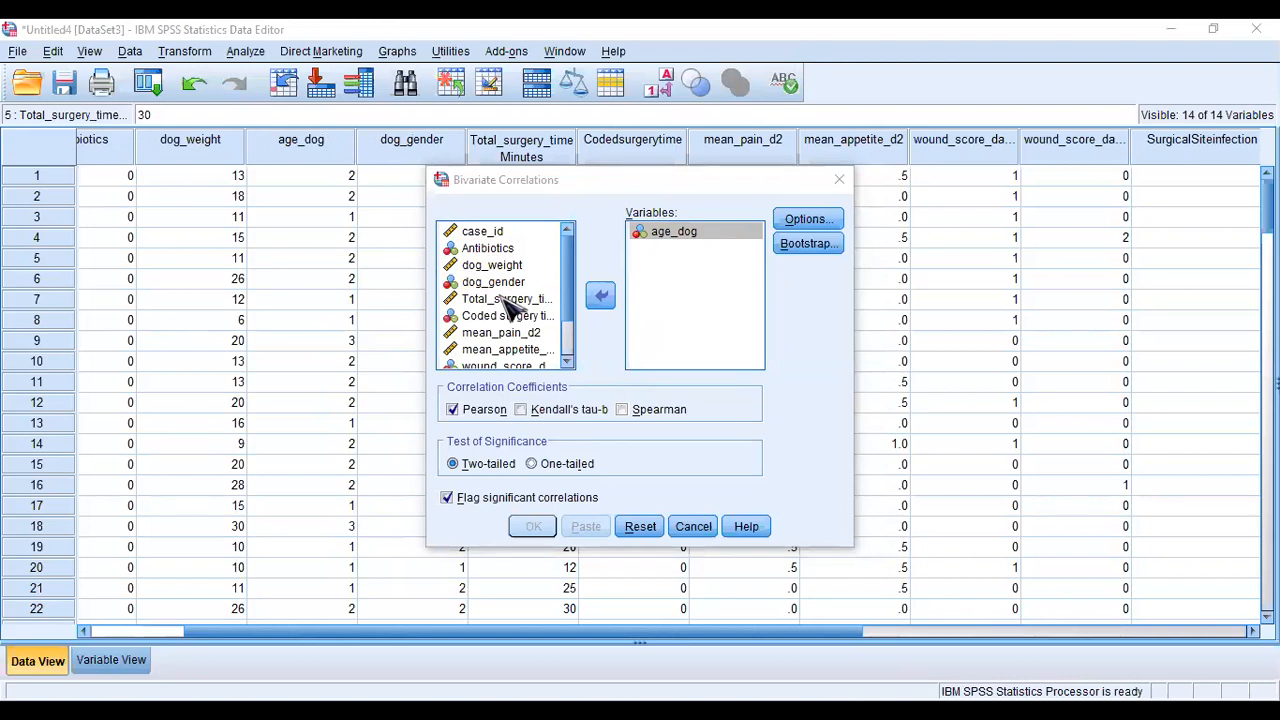
{"action": "left_click", "coordinate": [507, 300]}
{"action": "left_click", "coordinate": [600, 296]}
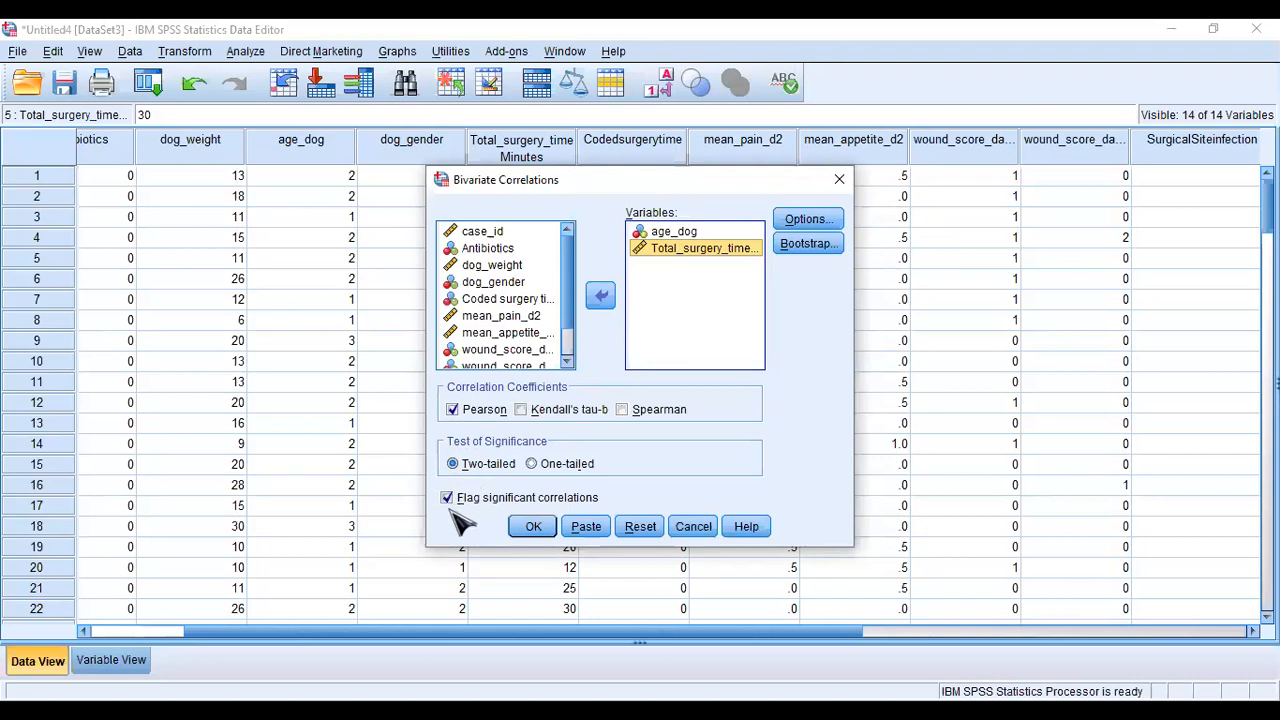
{"action": "left_click", "coordinate": [533, 526]}
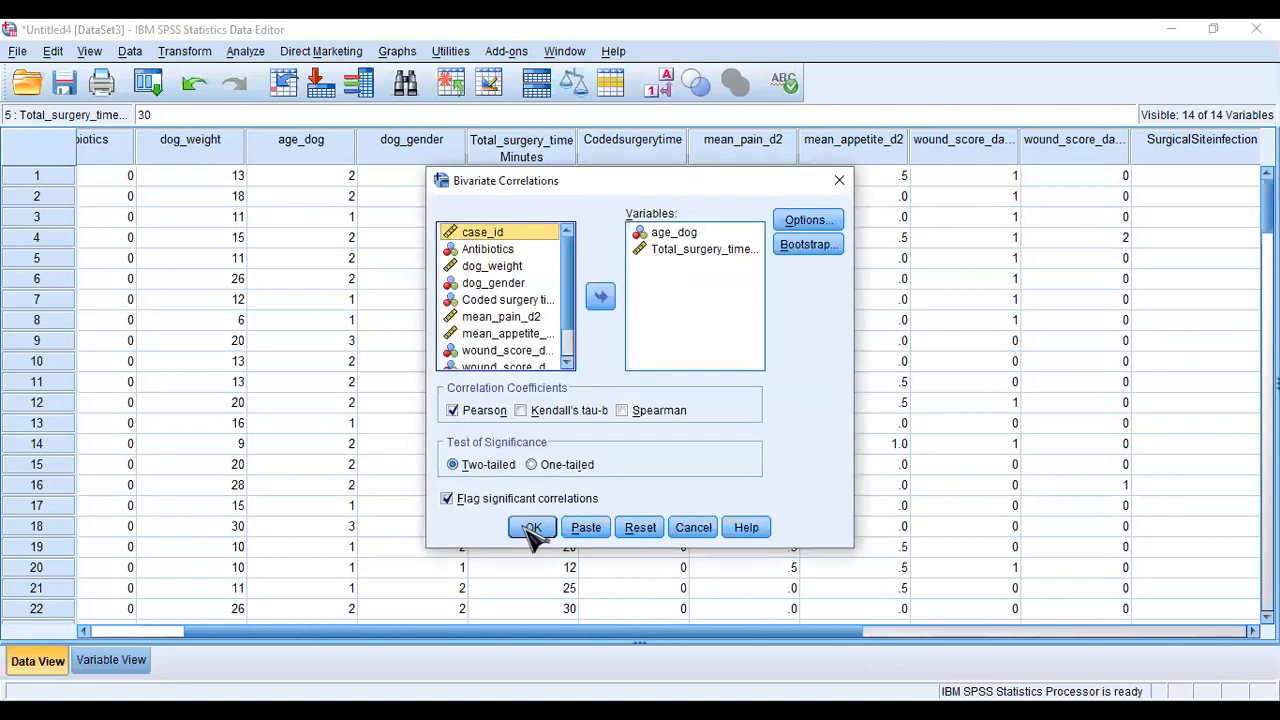
Step: Replace age_dog with dog_weight alongside Total_surgery_time in the bivariate correlation and run the two-tailed Pearson analysis
{"action": "left_click", "coordinate": [674, 232]}
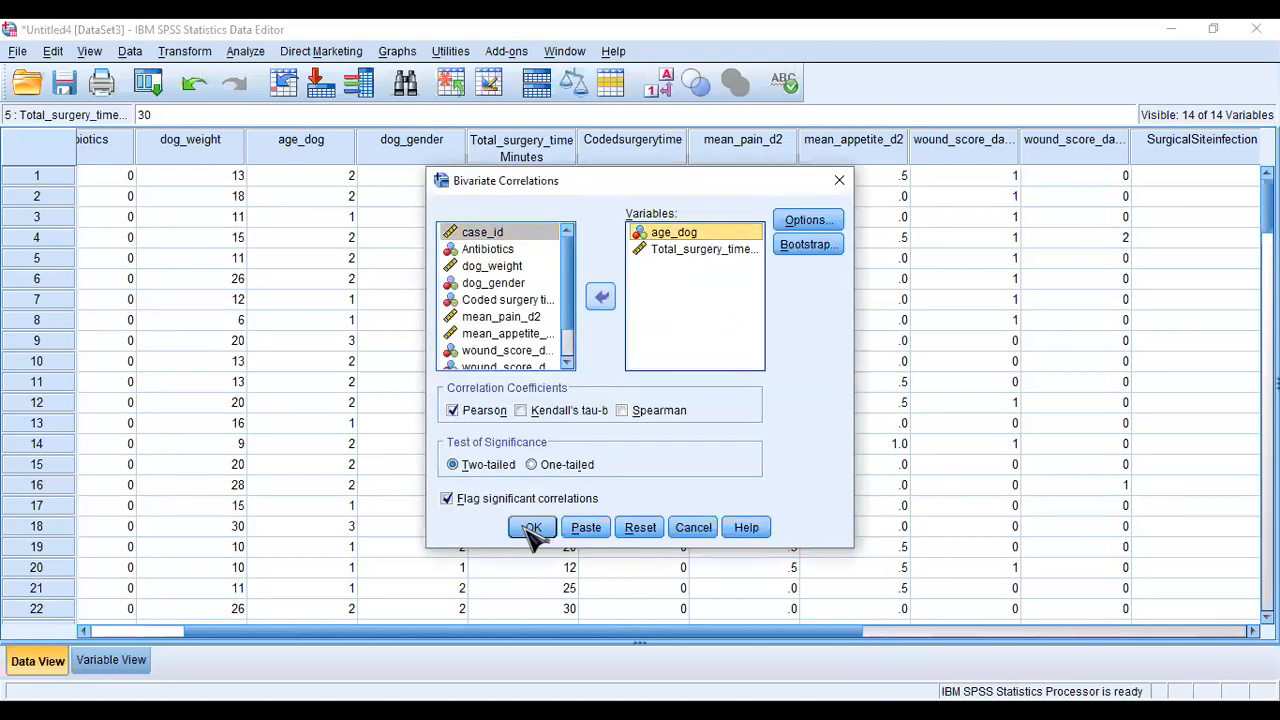
{"action": "left_click", "coordinate": [600, 297]}
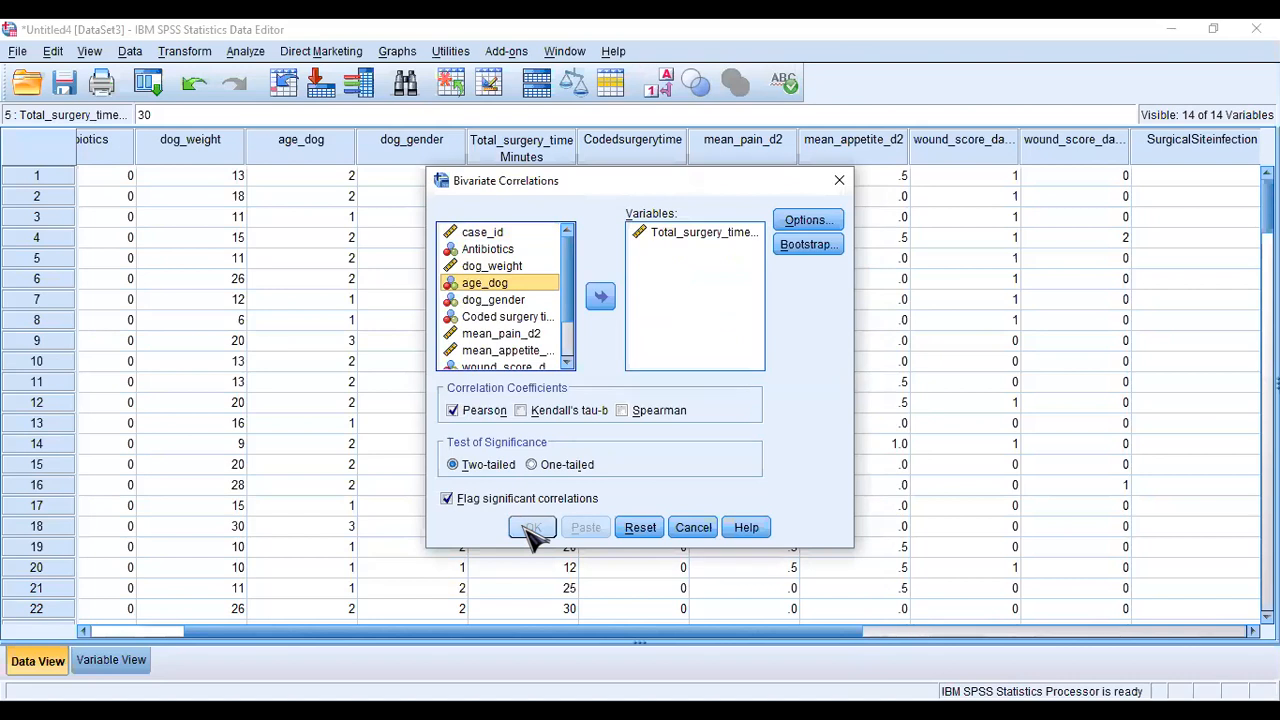
{"action": "left_click", "coordinate": [492, 266]}
{"action": "left_click", "coordinate": [600, 297]}
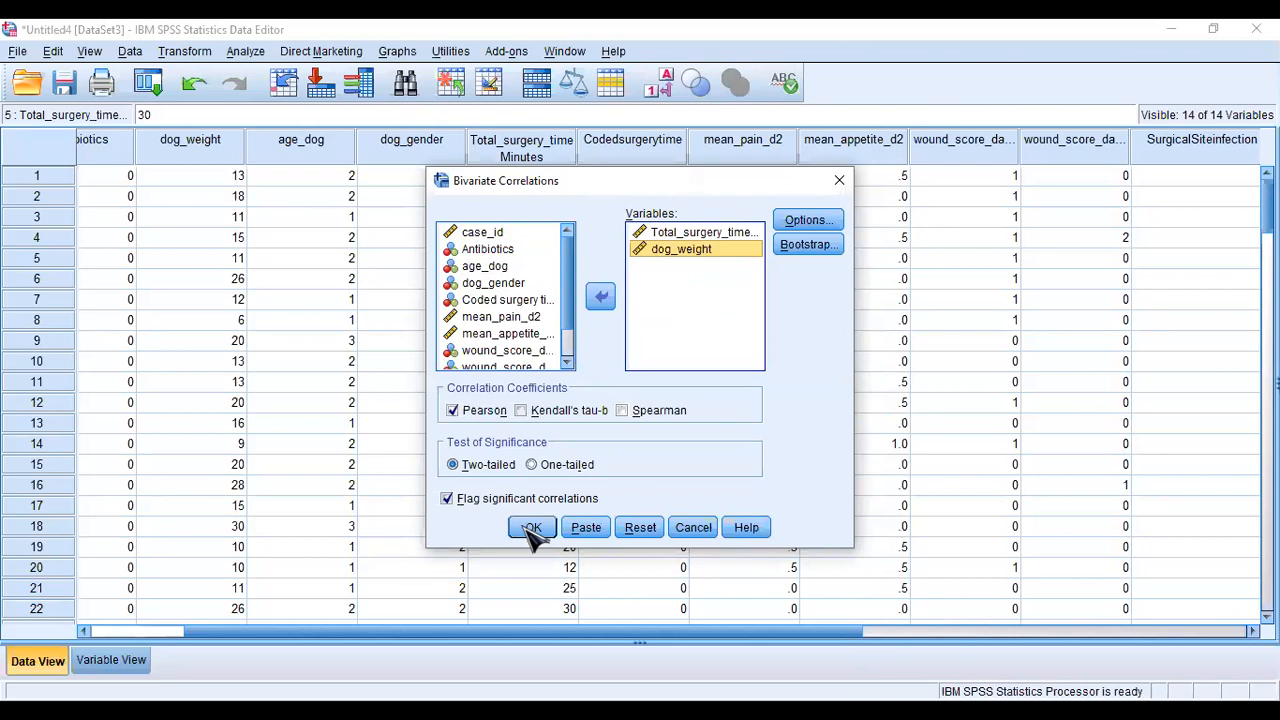
{"action": "left_click", "coordinate": [531, 528]}
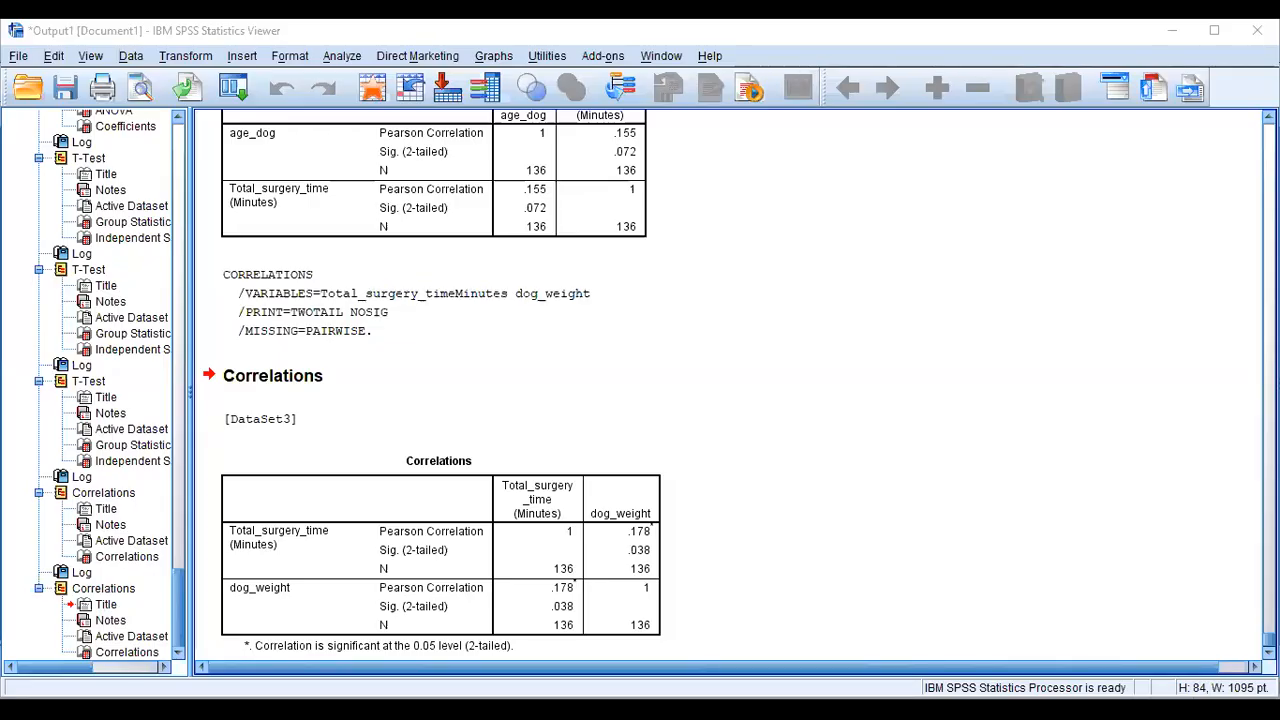
Step: Compare the Pearson coefficients and significance values of surgery time against dog age and against dog weight in the output
{"action": "scroll", "coordinate": [430, 390], "scroll_direction": "up", "scroll_amount": 4}
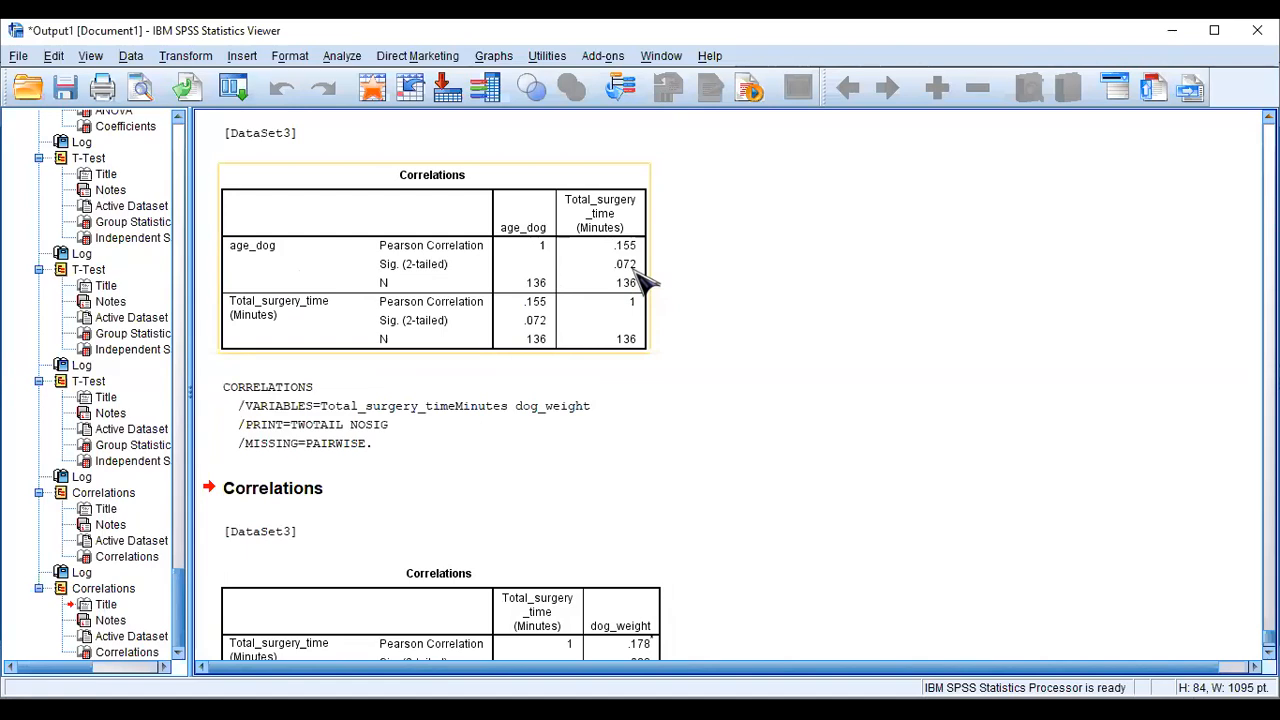
{"action": "scroll", "coordinate": [848, 400], "scroll_direction": "down", "scroll_amount": 1}
{"action": "scroll", "coordinate": [640, 400], "scroll_direction": "down", "scroll_amount": 4}
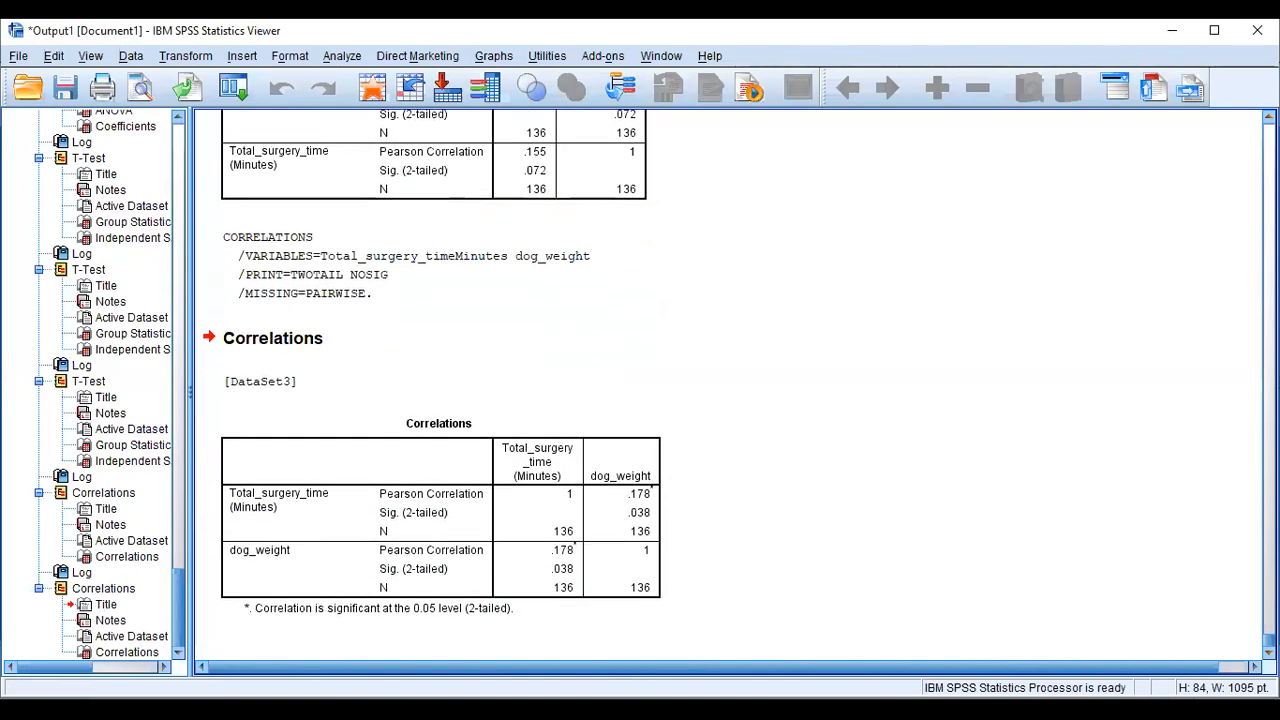
{"action": "left_click", "coordinate": [615, 507]}
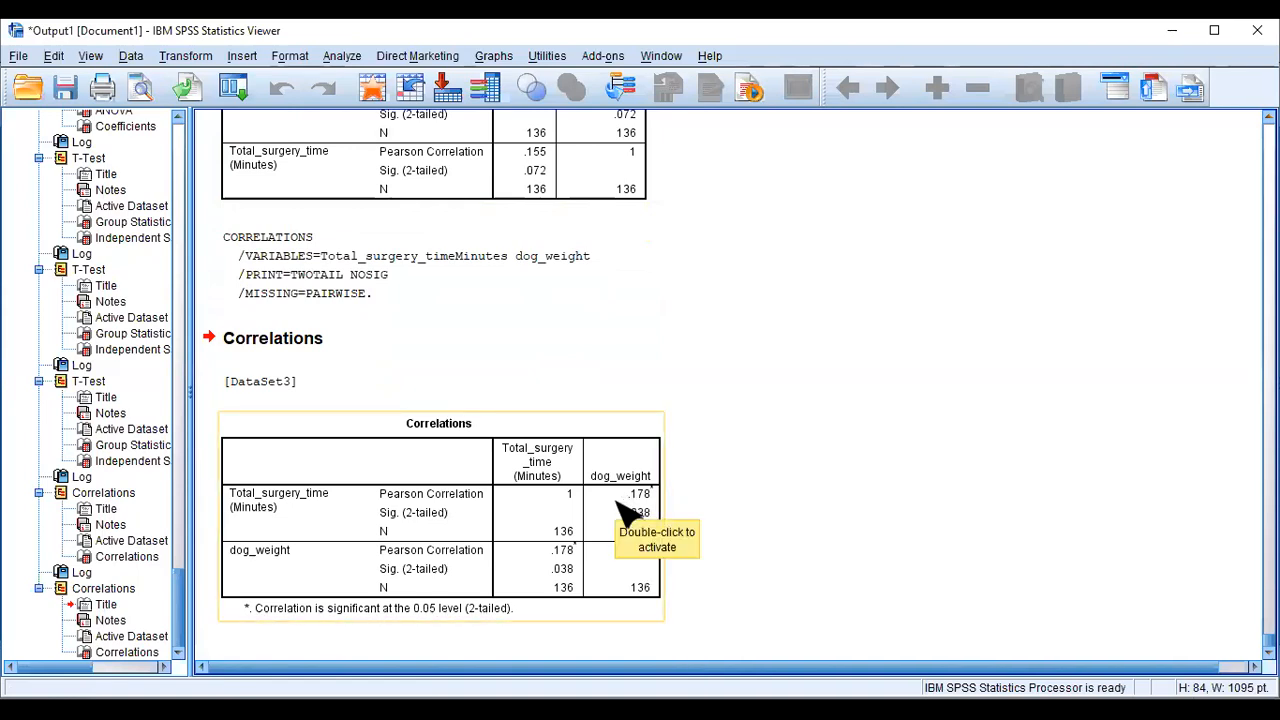
{"action": "left_click", "coordinate": [735, 527]}
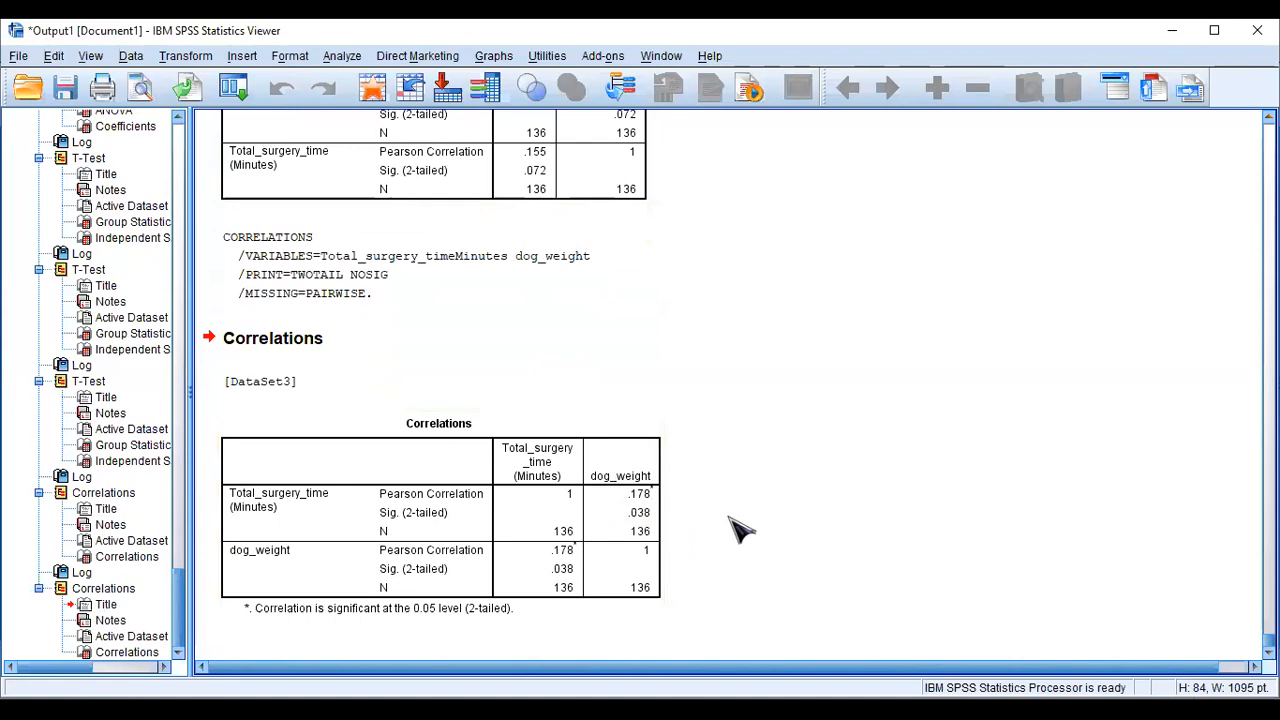
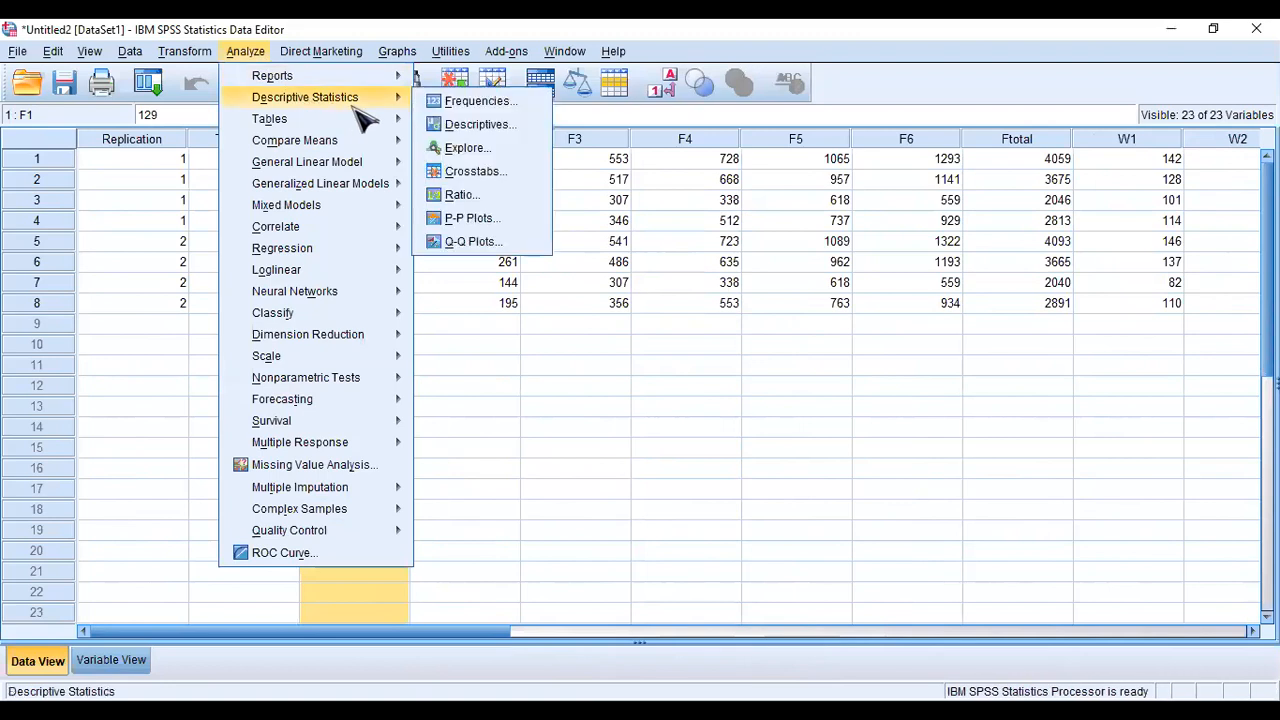
Step: Set up a bivariate correlation for the replication and treatment dataset and add F1 and W1 as its variables
{"action": "mouse_move", "coordinate": [358, 230]}
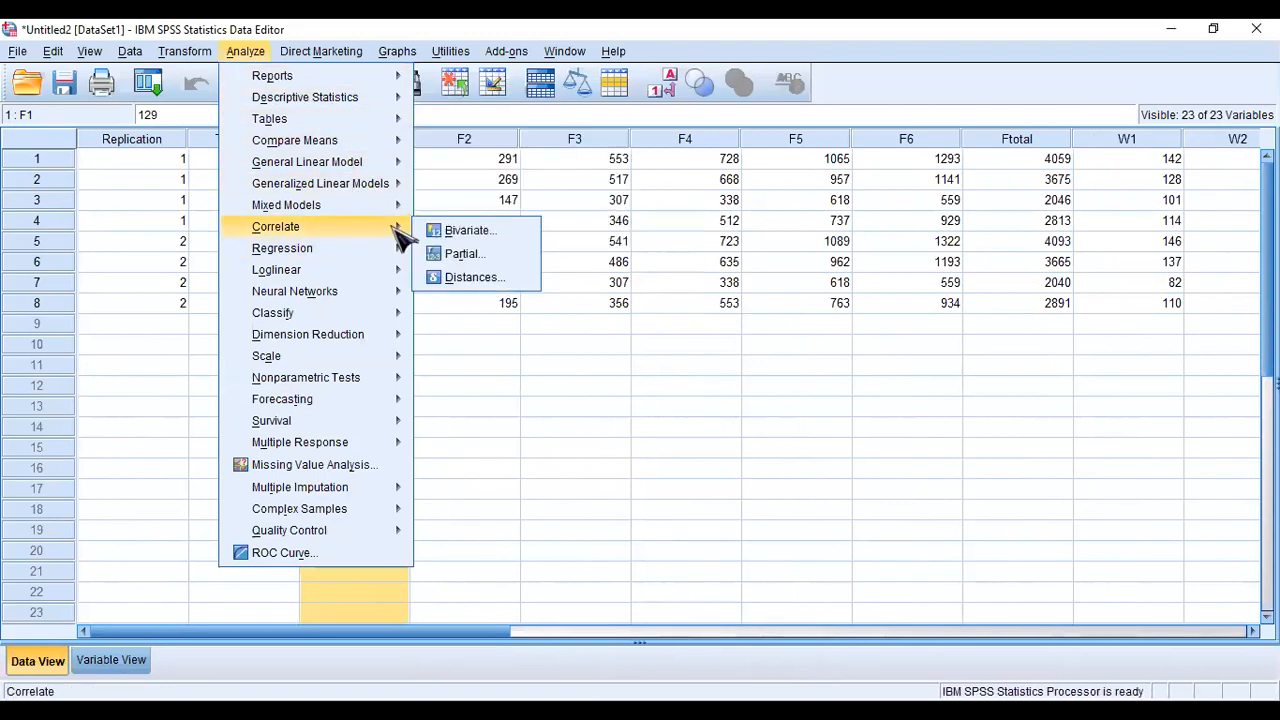
{"action": "left_click", "coordinate": [473, 236]}
{"action": "left_click", "coordinate": [470, 265]}
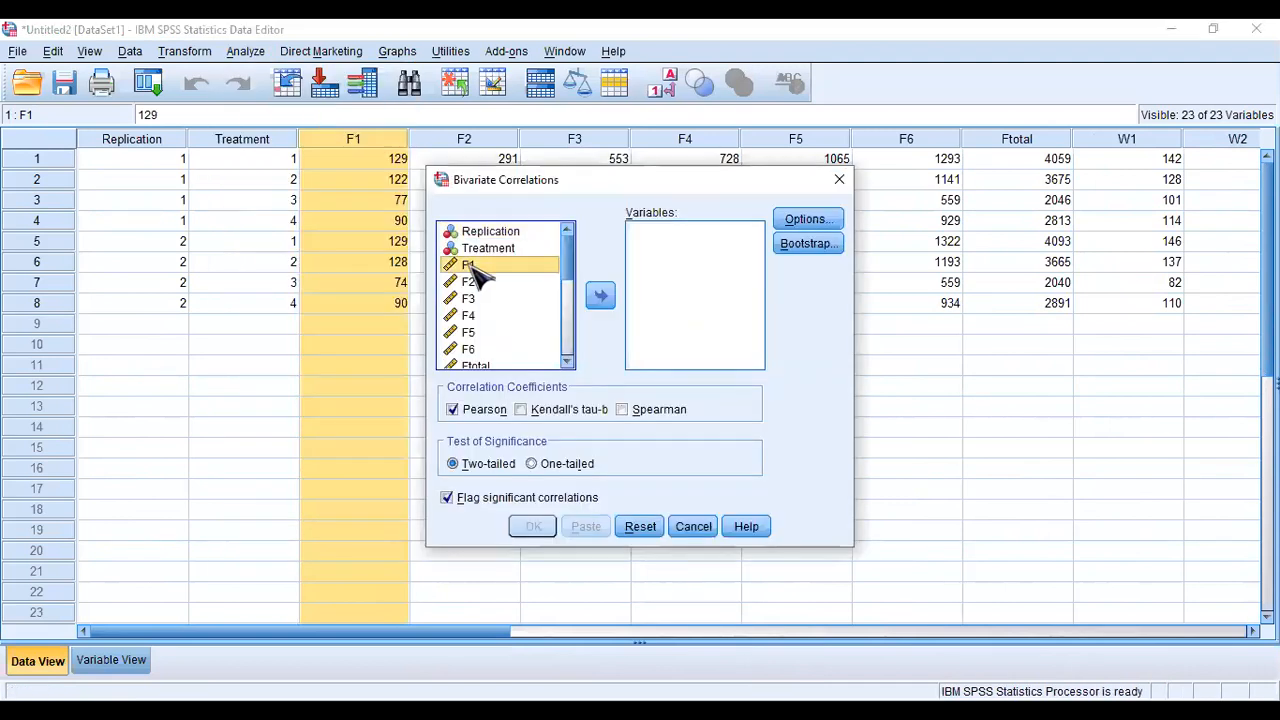
{"action": "left_click", "coordinate": [600, 293]}
{"action": "scroll", "coordinate": [571, 271], "scroll_direction": "down", "scroll_amount": 1}
{"action": "left_click", "coordinate": [470, 326]}
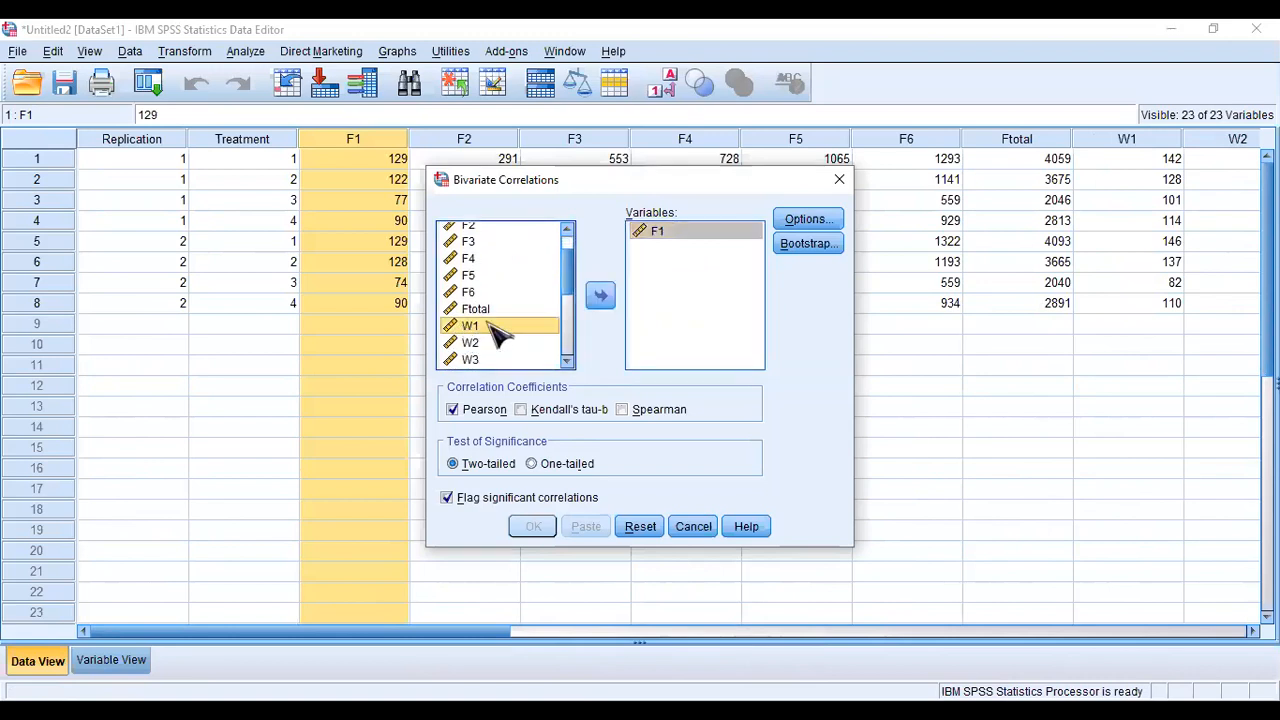
{"action": "left_click", "coordinate": [600, 294]}
Step: Add M1 to the correlation variables and run the two-tailed Pearson analysis with significant correlations flagged
{"action": "left_click_drag", "start_coordinate": [568, 280], "coordinate": [577, 318]}
{"action": "left_click", "coordinate": [478, 318]}
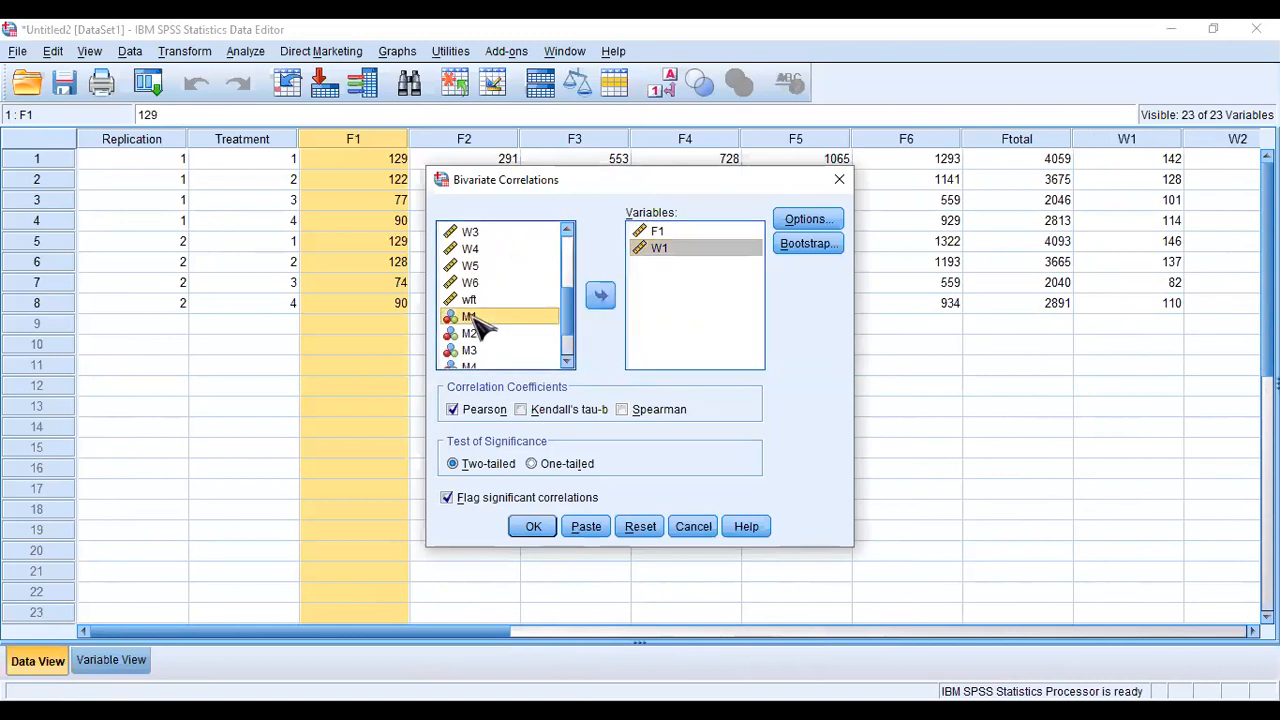
{"action": "left_click", "coordinate": [601, 295]}
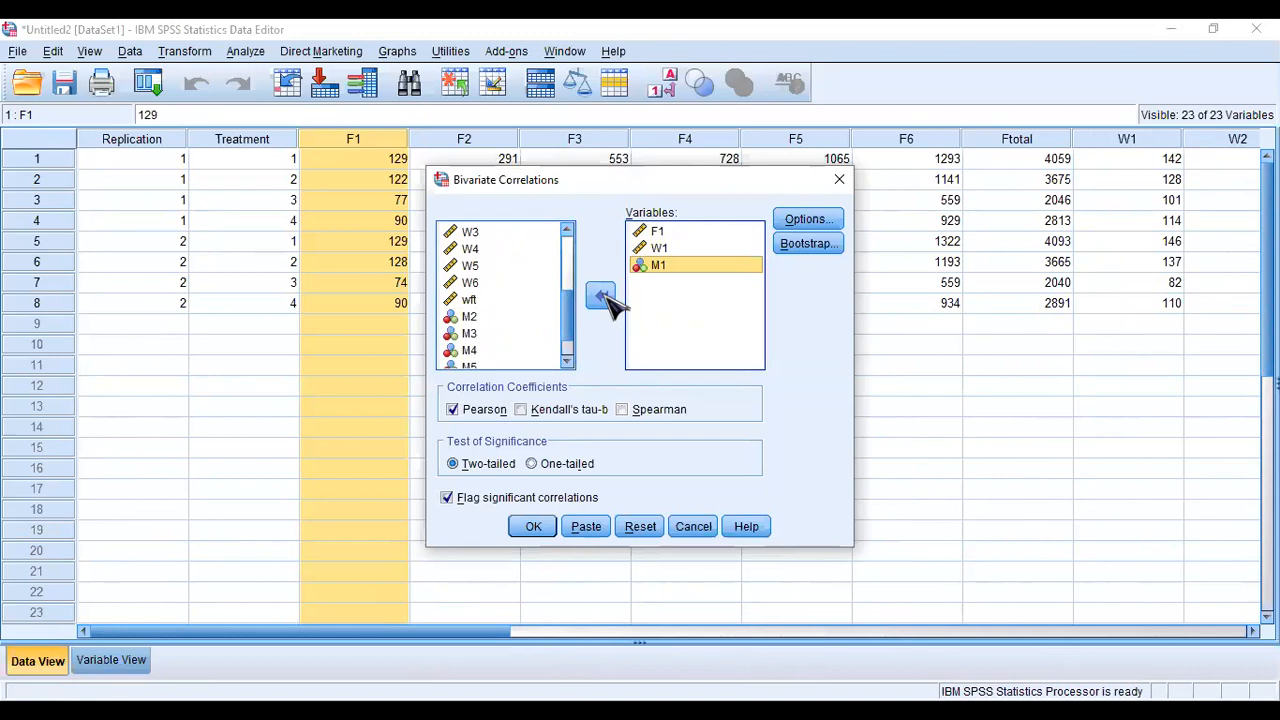
{"action": "left_click", "coordinate": [533, 526]}
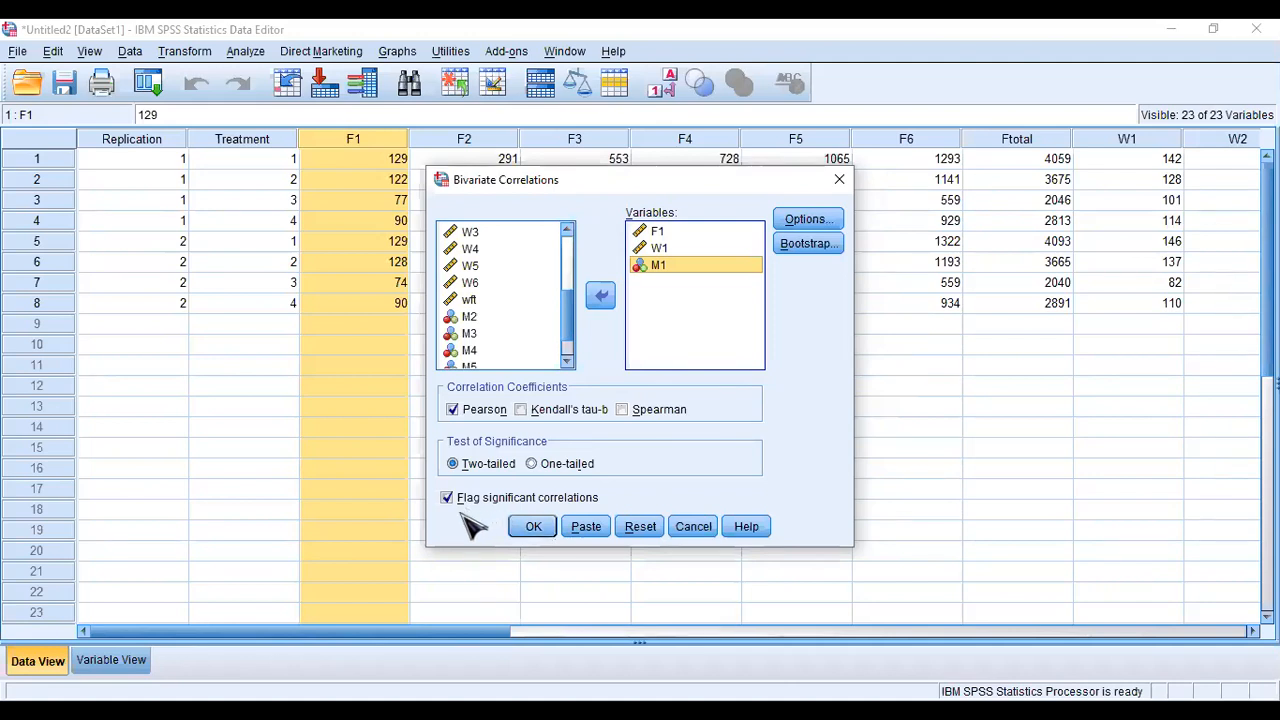
{"action": "left_click", "coordinate": [546, 530]}
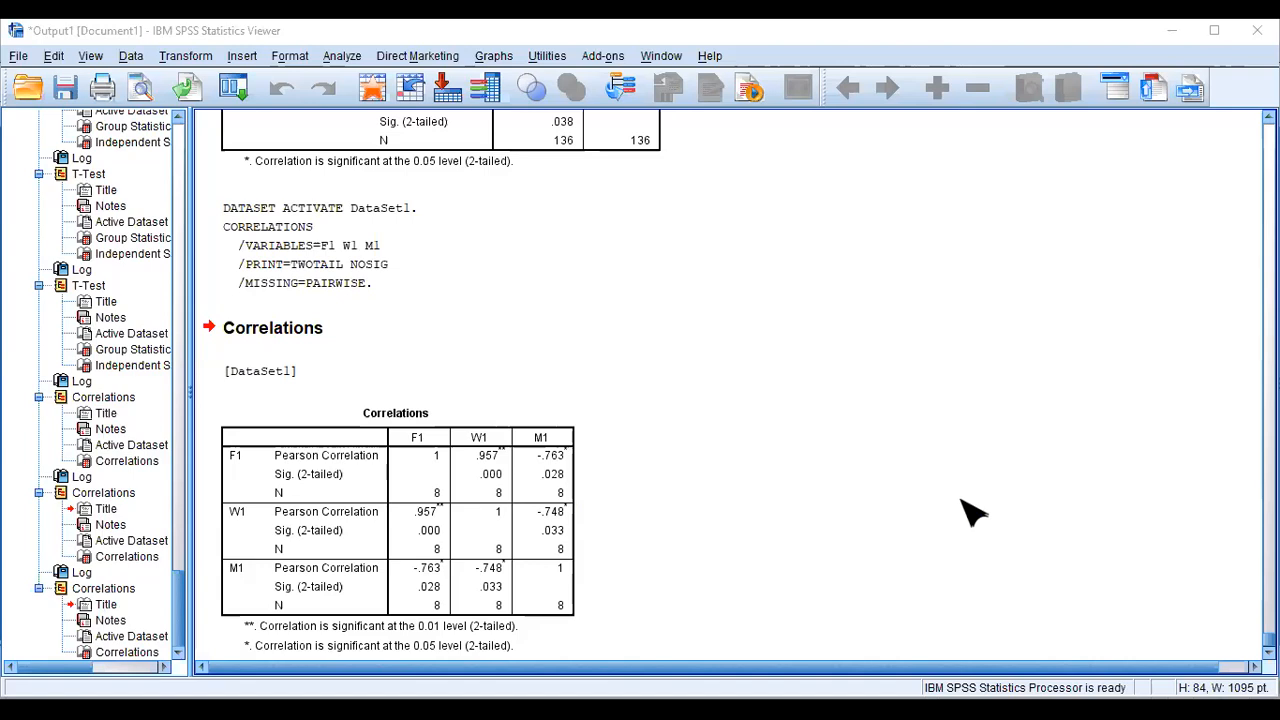
Step: Examine the correlation matrix of F1, W1 and M1, checking each pair's coefficient and significance
{"action": "left_click", "coordinate": [245, 484]}
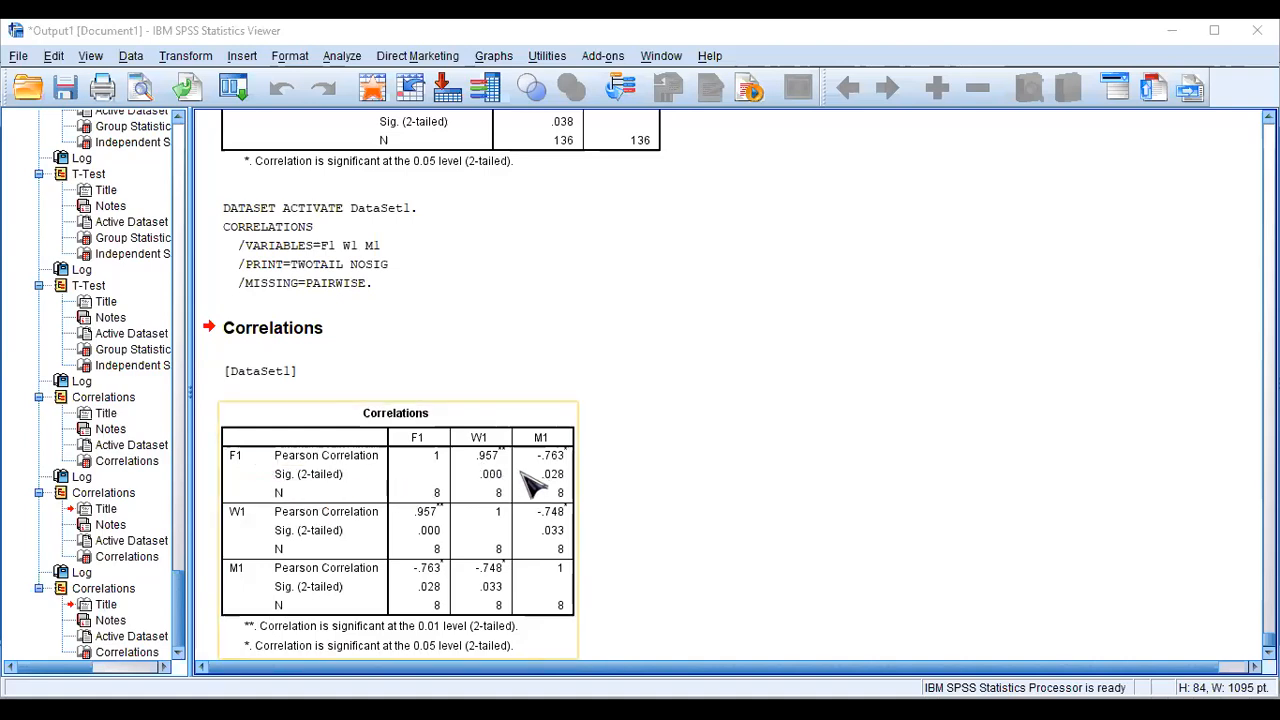
{"action": "left_click", "coordinate": [624, 514]}
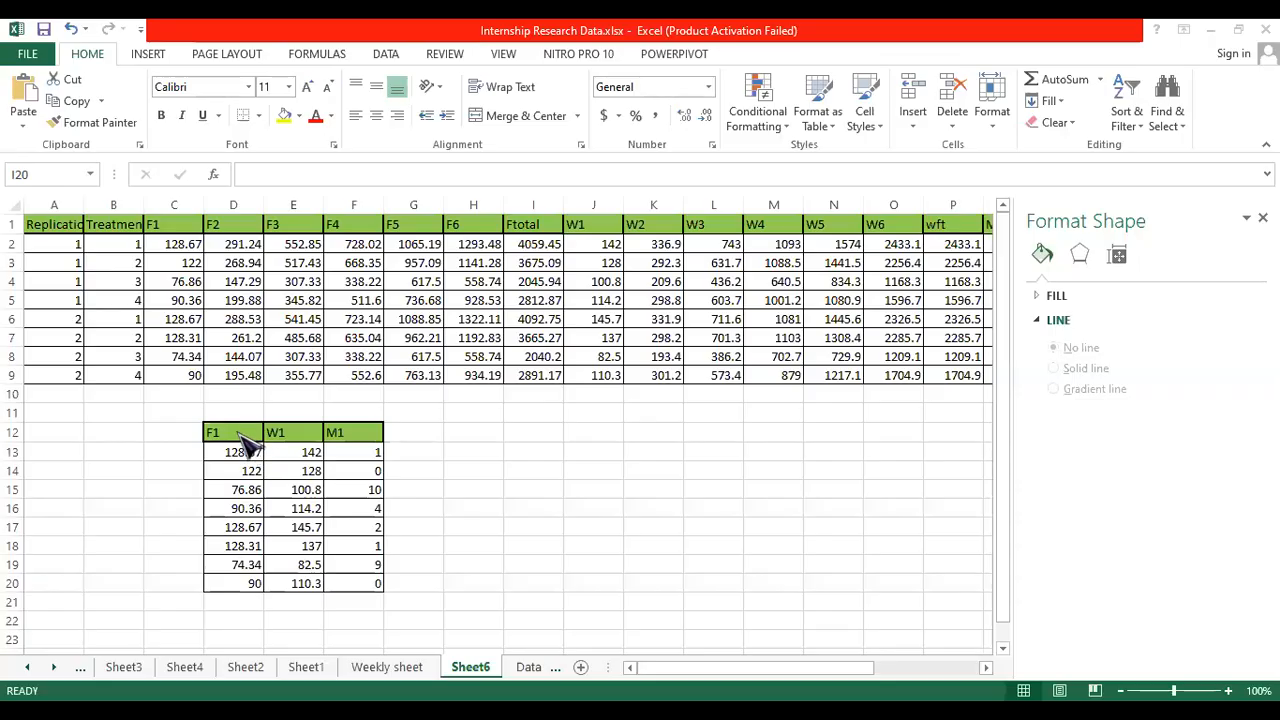
Step: Insert a markers-only scatter chart from the F1 and W1 columns of the small table and place it to the table's right
{"action": "left_click", "coordinate": [512, 638]}
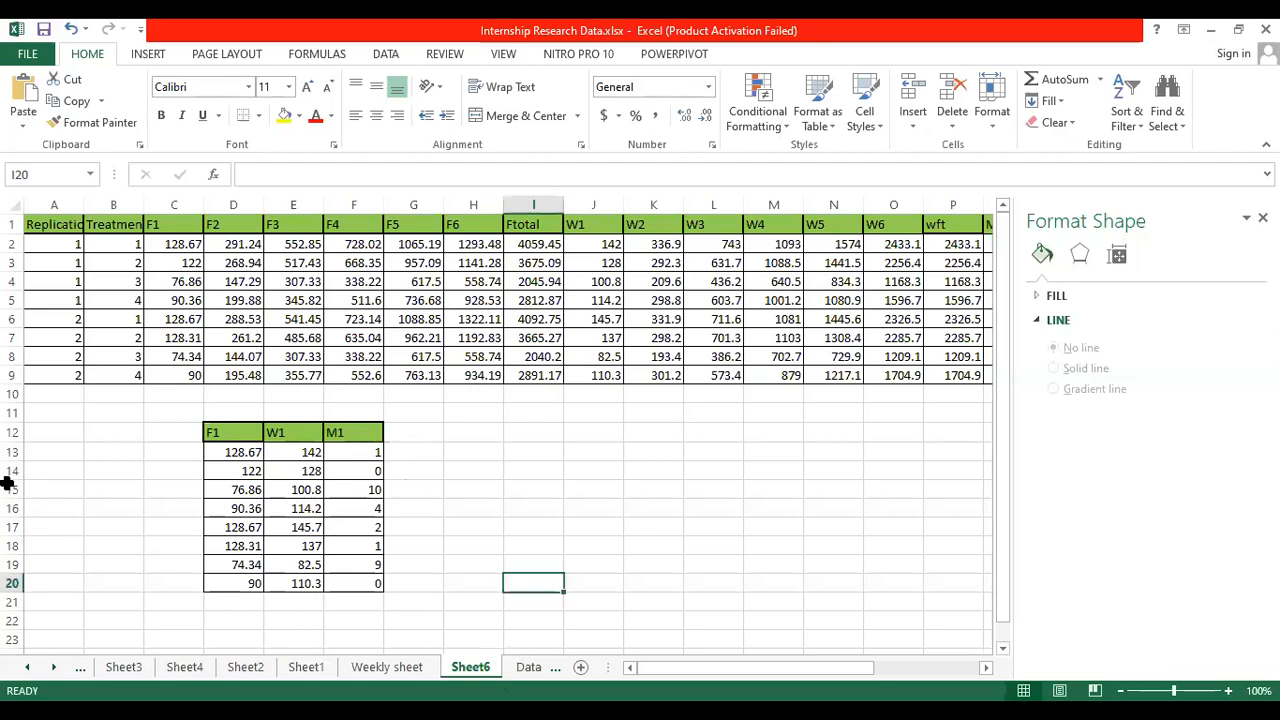
{"action": "left_click_drag", "start_coordinate": [215, 432], "coordinate": [282, 586]}
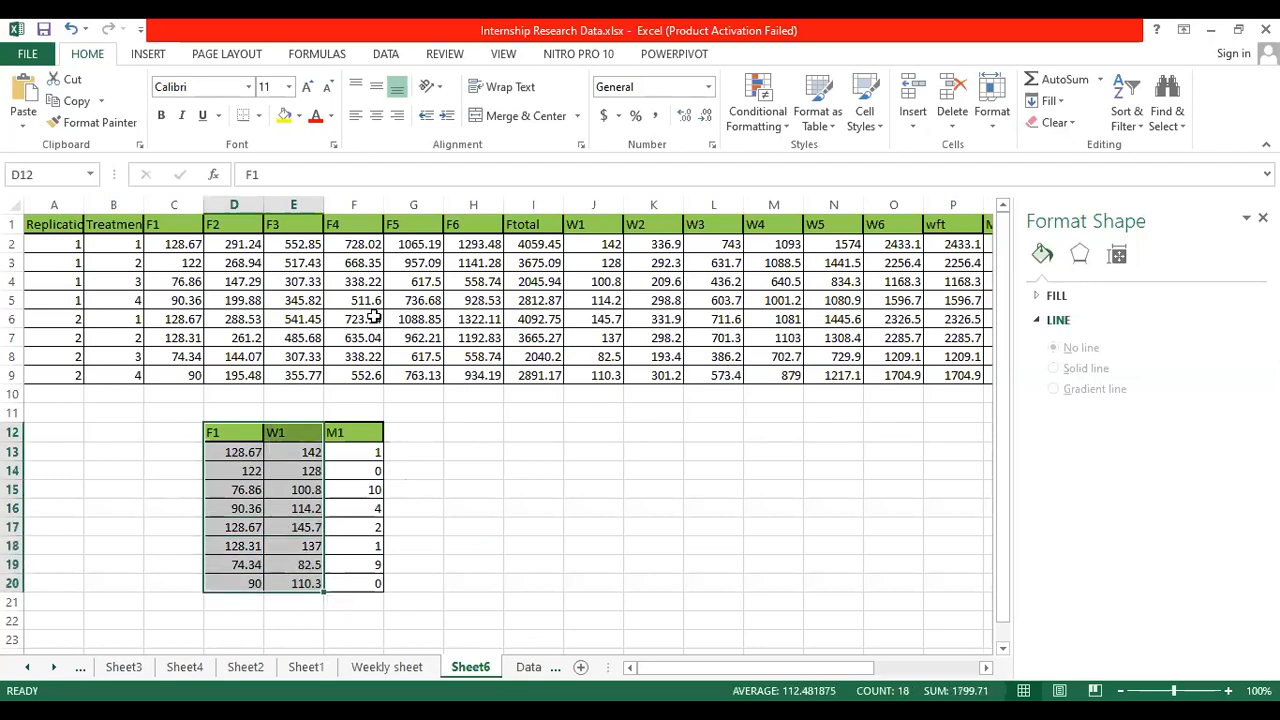
{"action": "left_click", "coordinate": [150, 55]}
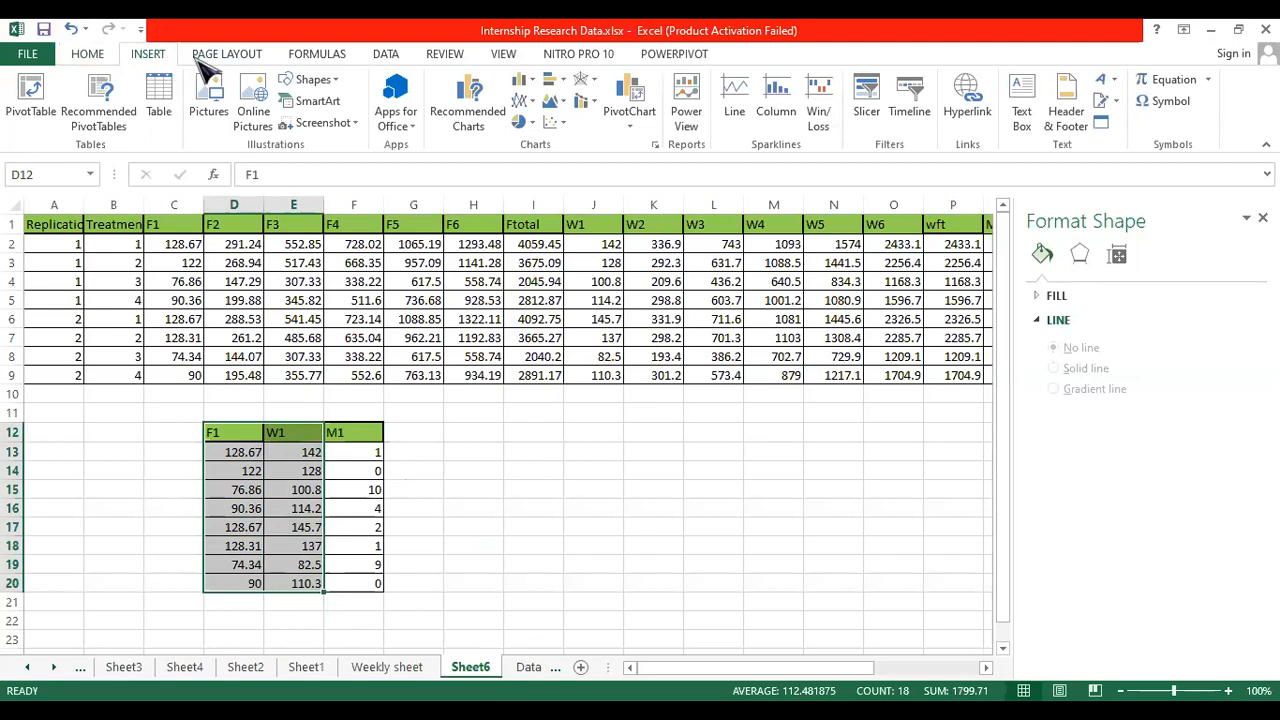
{"action": "left_click", "coordinate": [566, 124]}
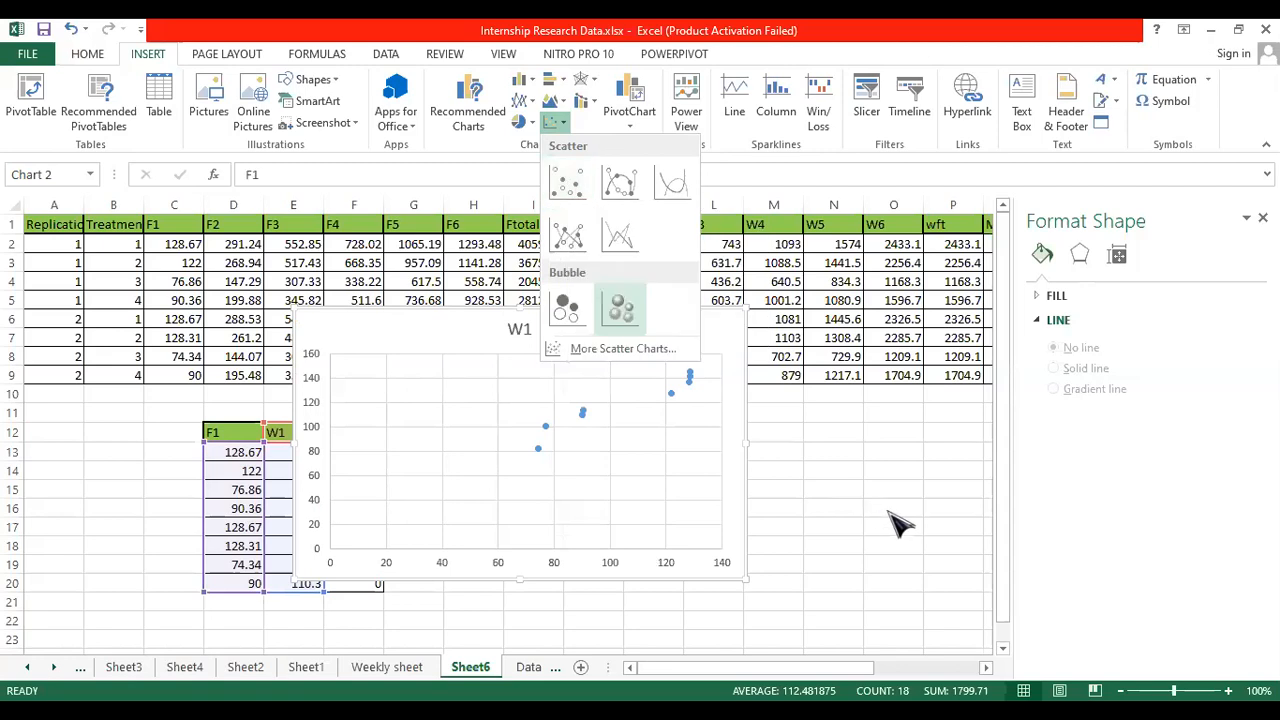
{"action": "key", "text": "Escape"}
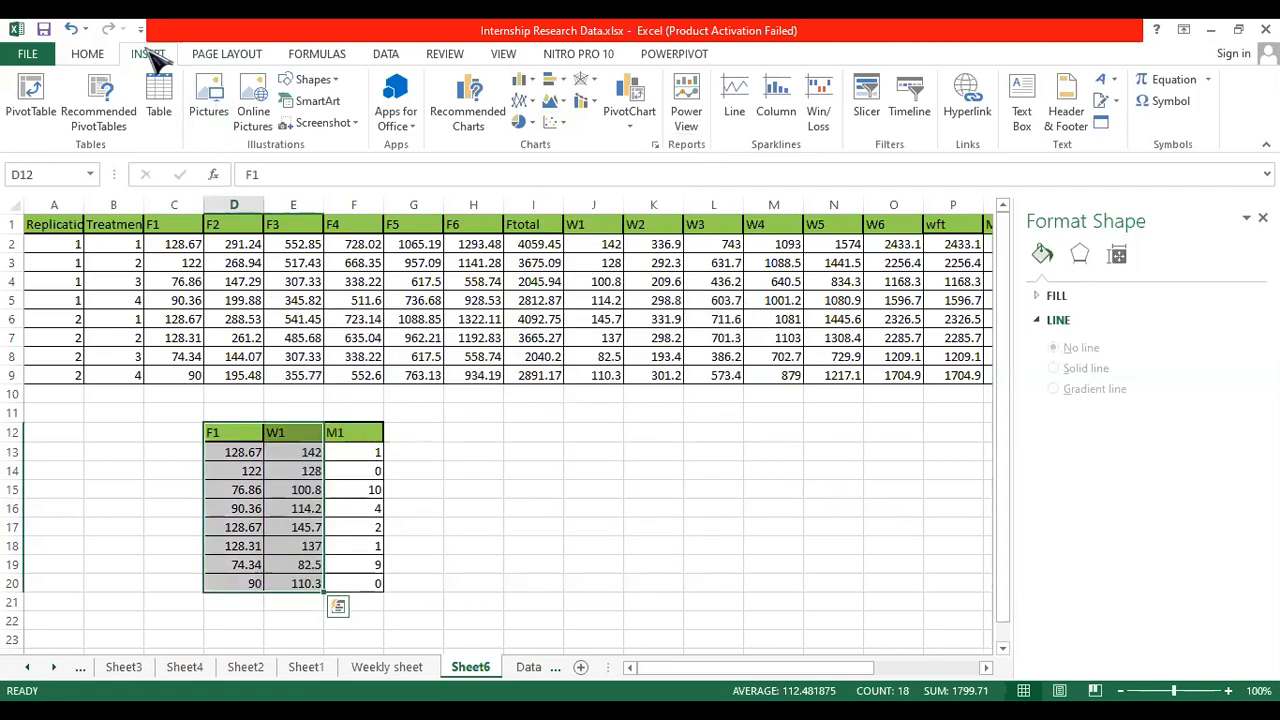
{"action": "left_click", "coordinate": [564, 124]}
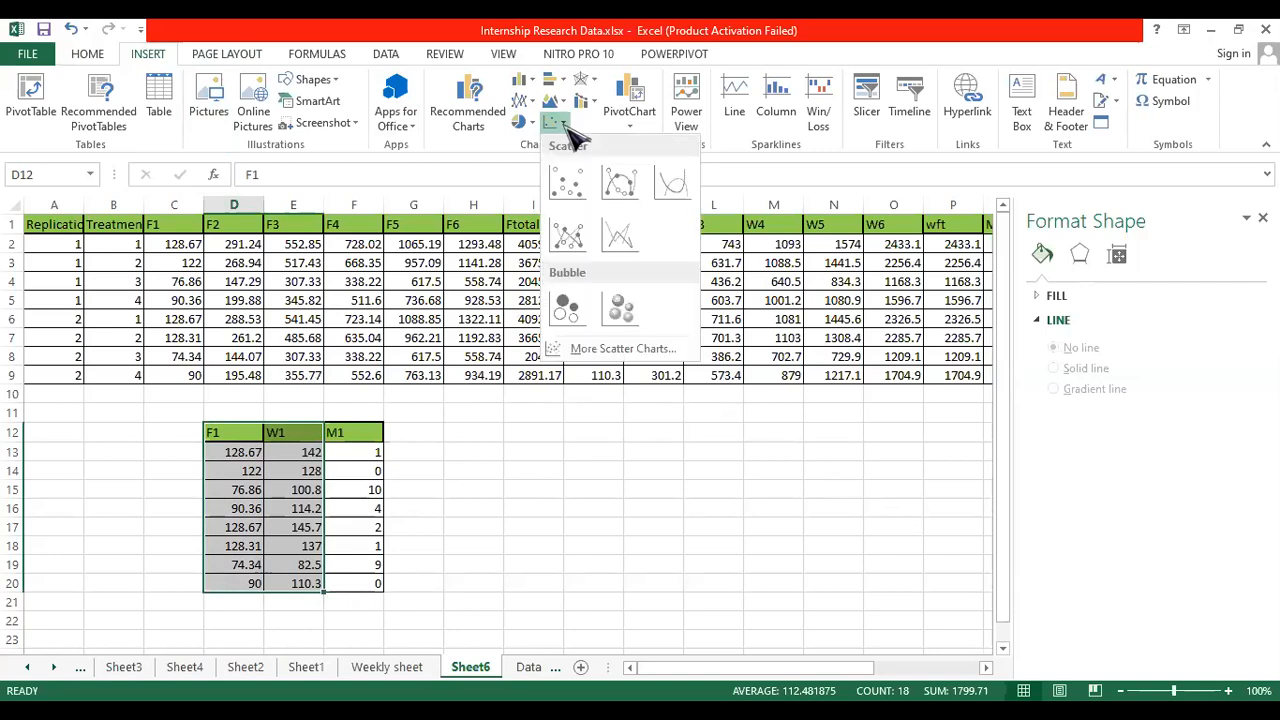
{"action": "left_click", "coordinate": [568, 185]}
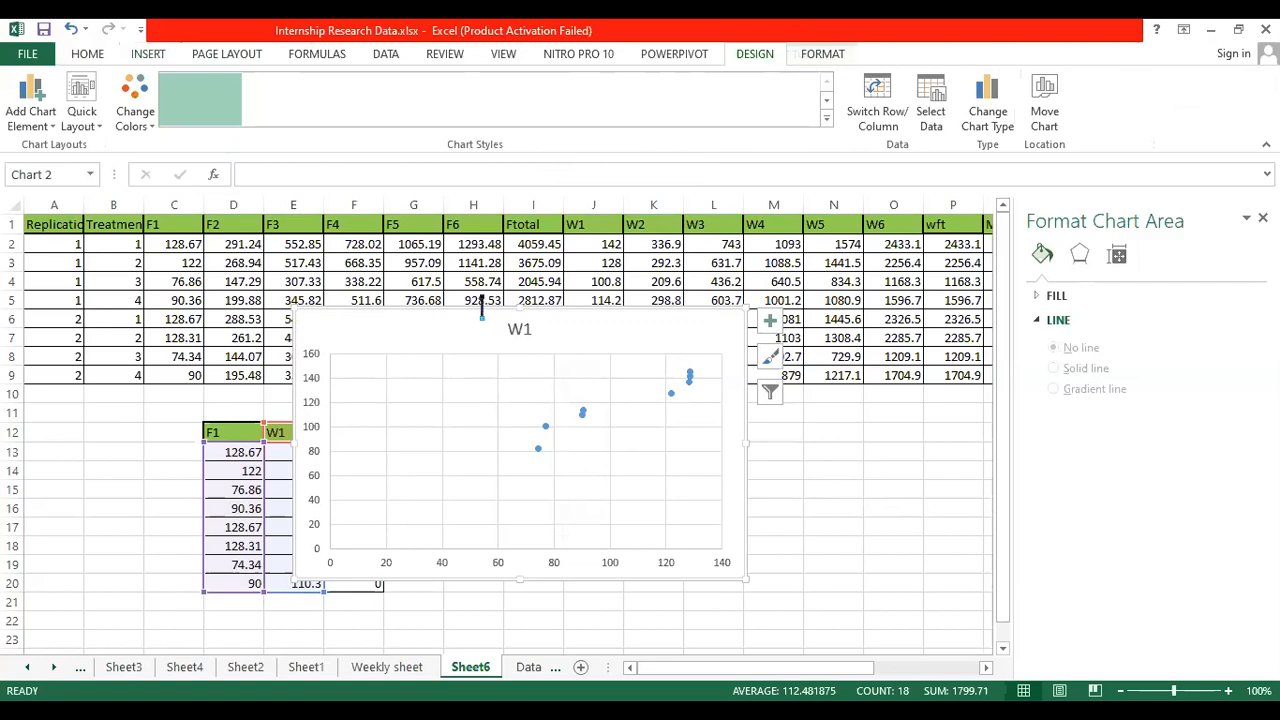
{"action": "left_click_drag", "start_coordinate": [470, 313], "coordinate": [582, 348]}
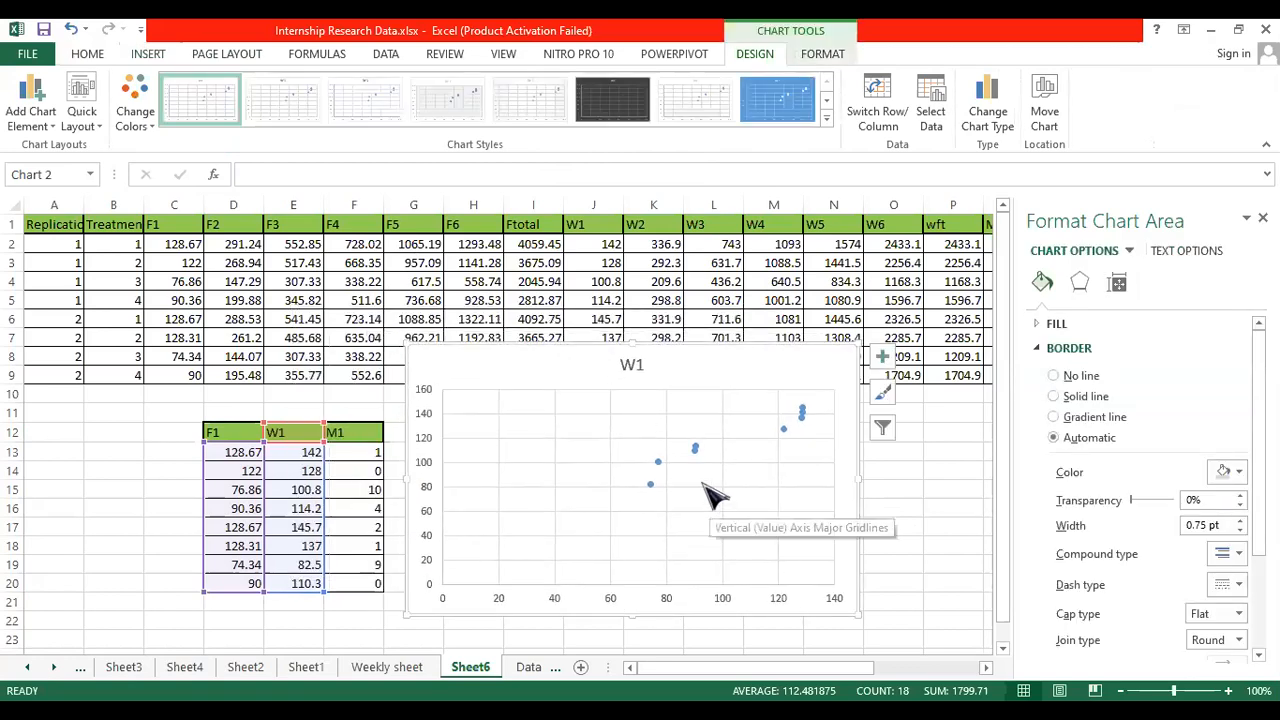
Step: Add a linear trendline with its equation and R-squared value to the W1 chart and move the label above the plot area
{"action": "left_click", "coordinate": [658, 462]}
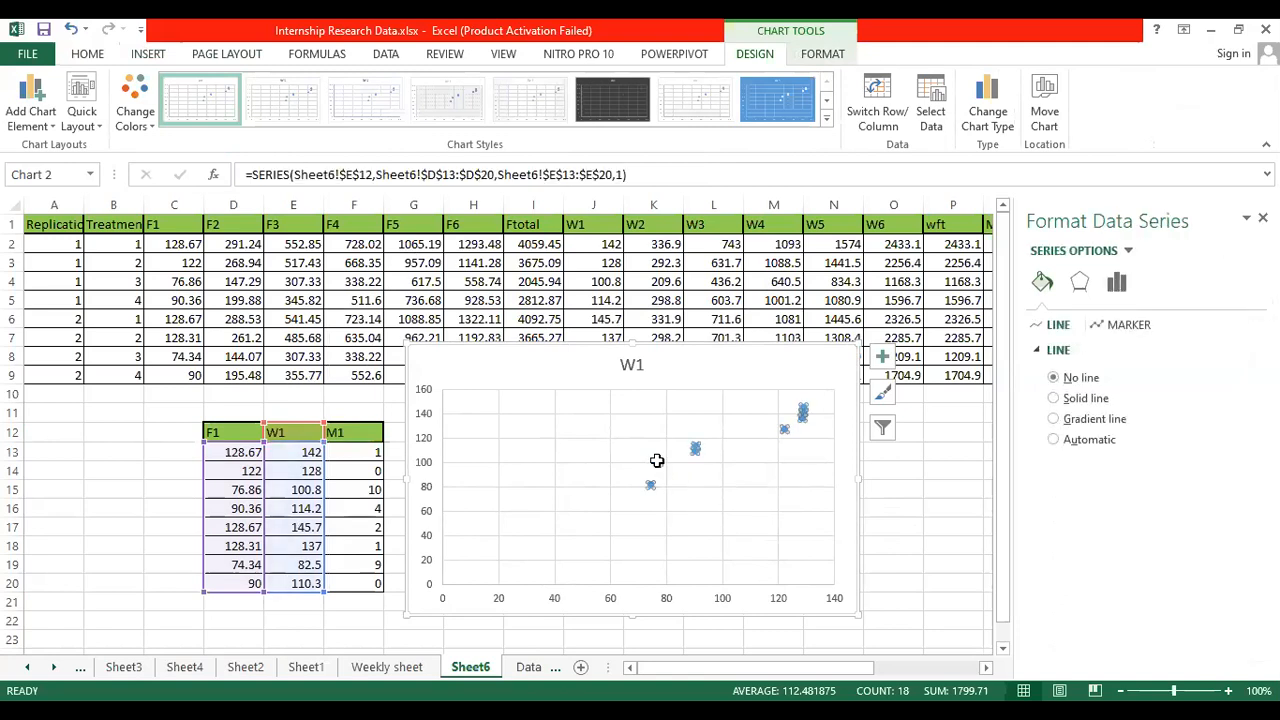
{"action": "right_click", "coordinate": [657, 462]}
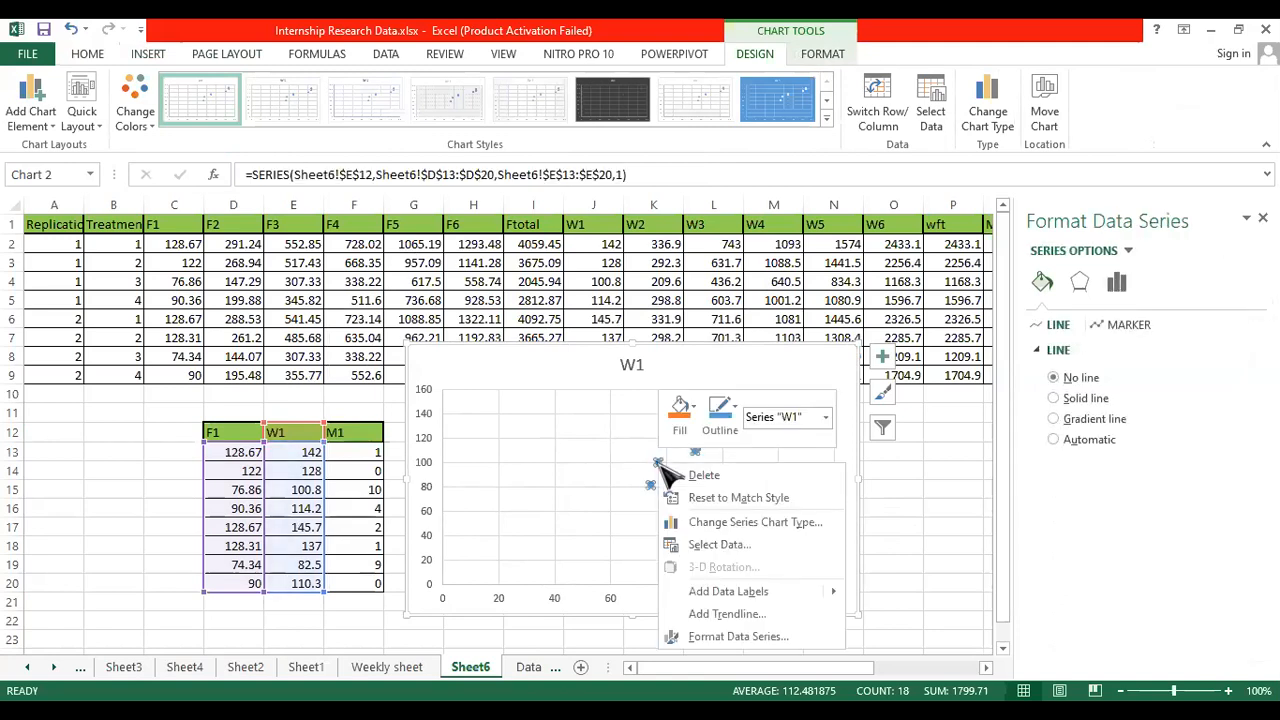
{"action": "left_click", "coordinate": [745, 619]}
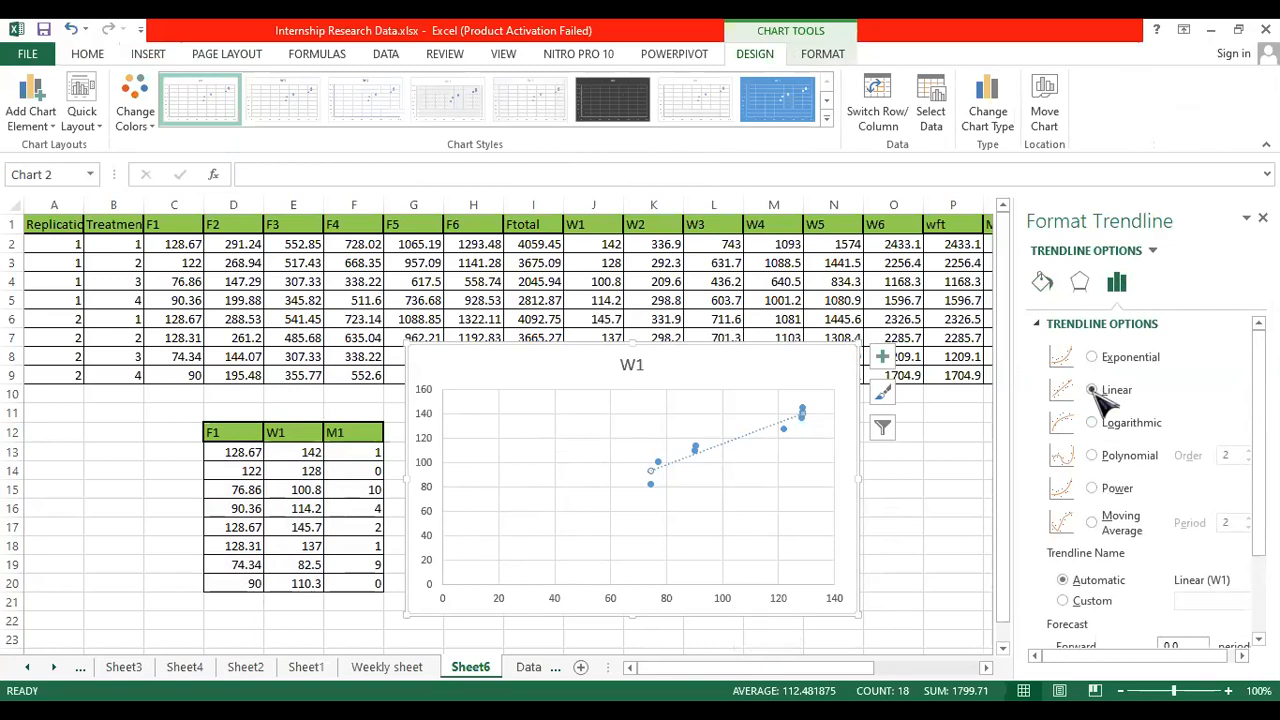
{"action": "scroll", "coordinate": [1150, 480], "scroll_direction": "down", "scroll_amount": 3}
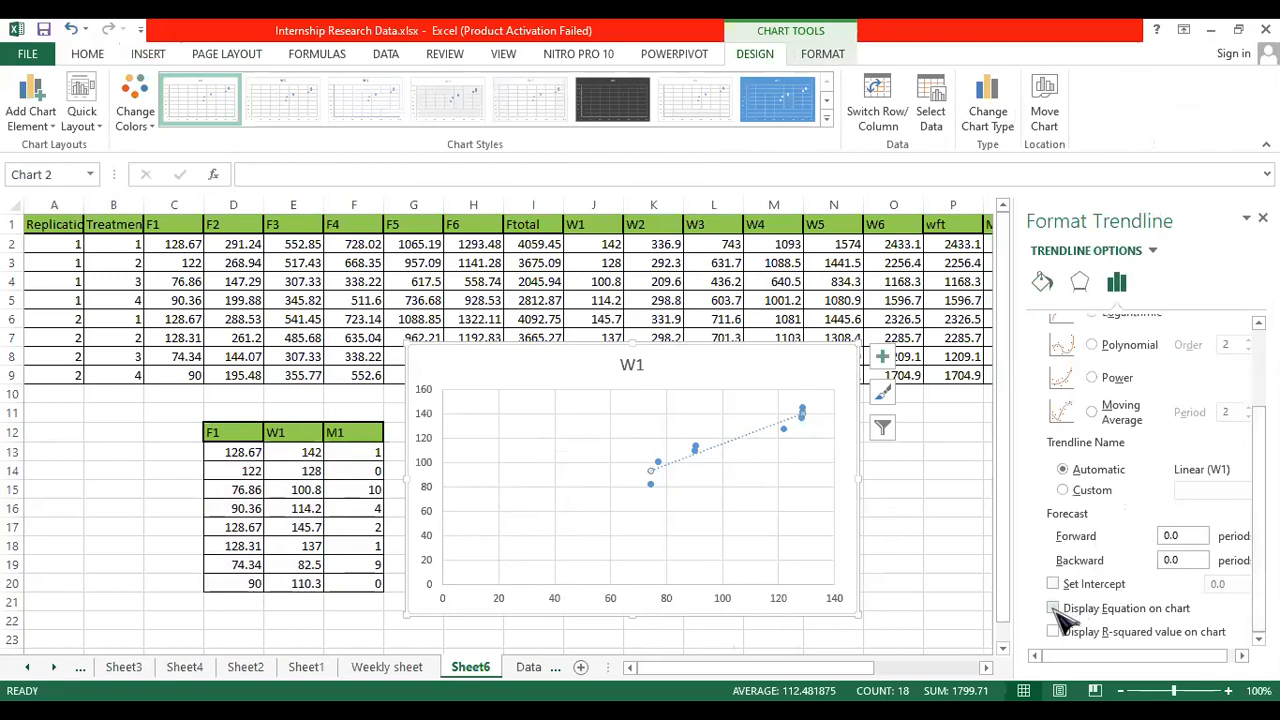
{"action": "left_click", "coordinate": [1053, 608]}
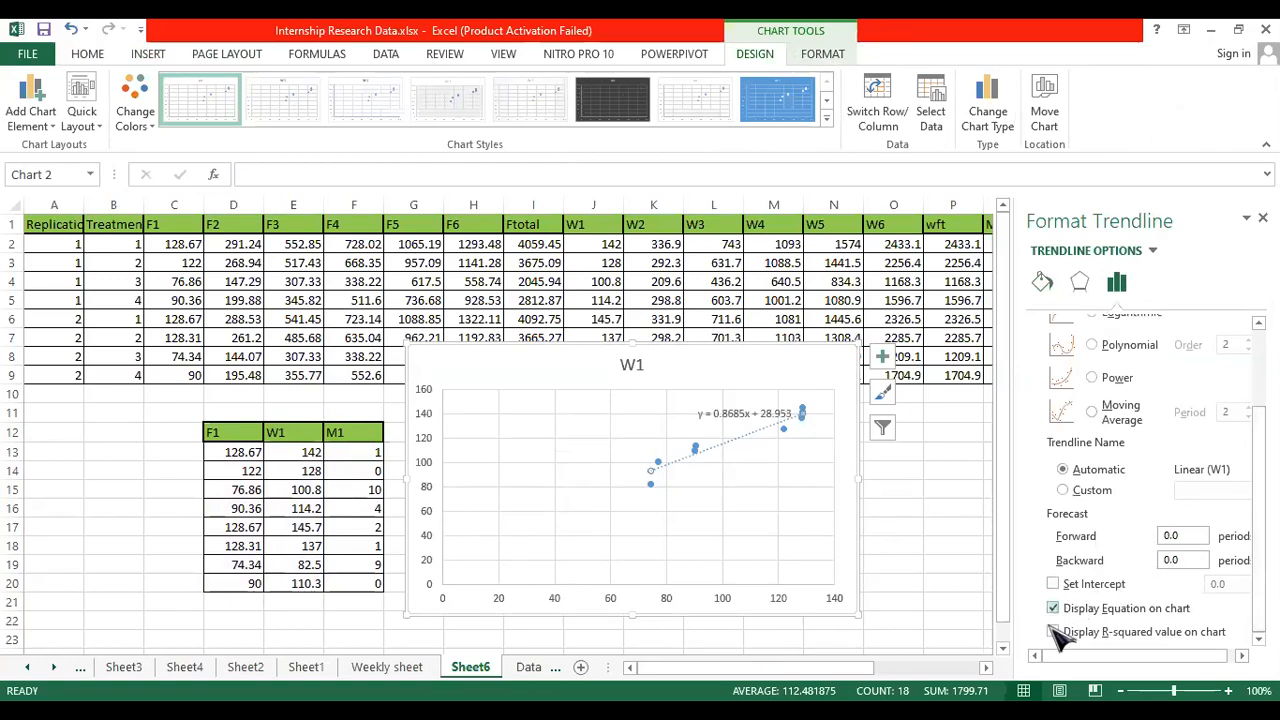
{"action": "left_click", "coordinate": [1053, 632]}
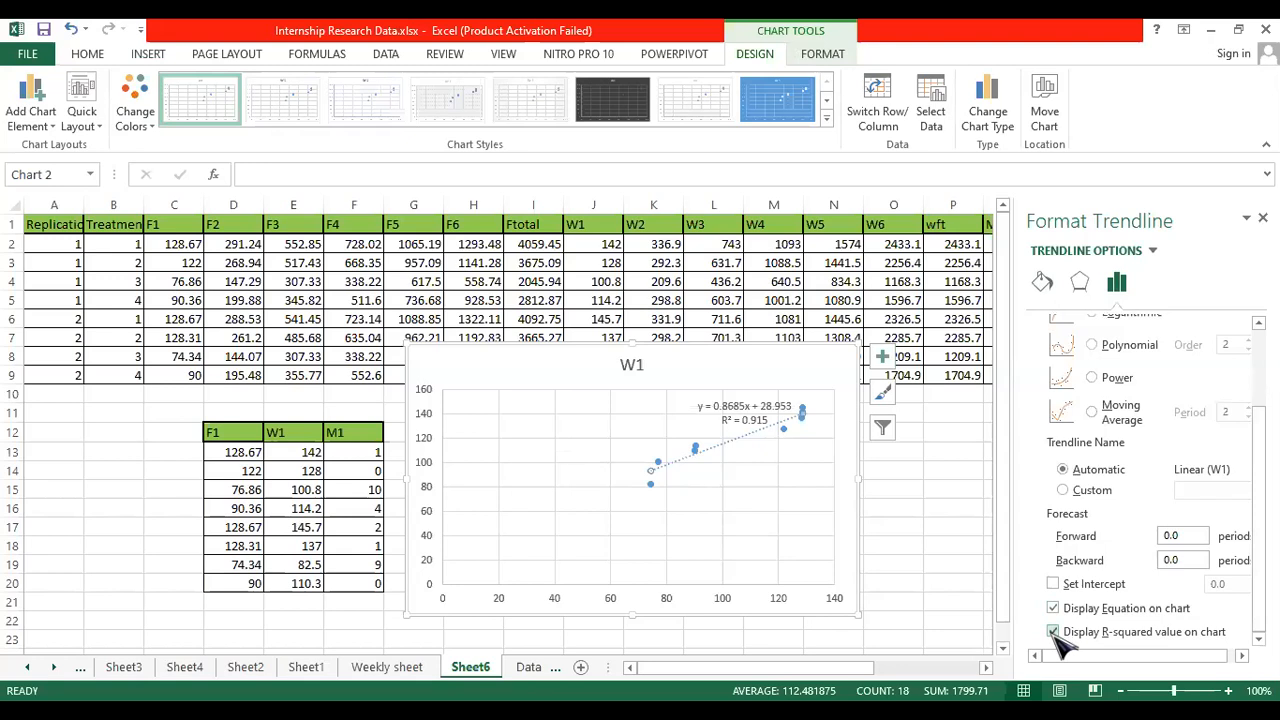
{"action": "left_click", "coordinate": [758, 412]}
{"action": "left_click_drag", "start_coordinate": [749, 396], "coordinate": [769, 360]}
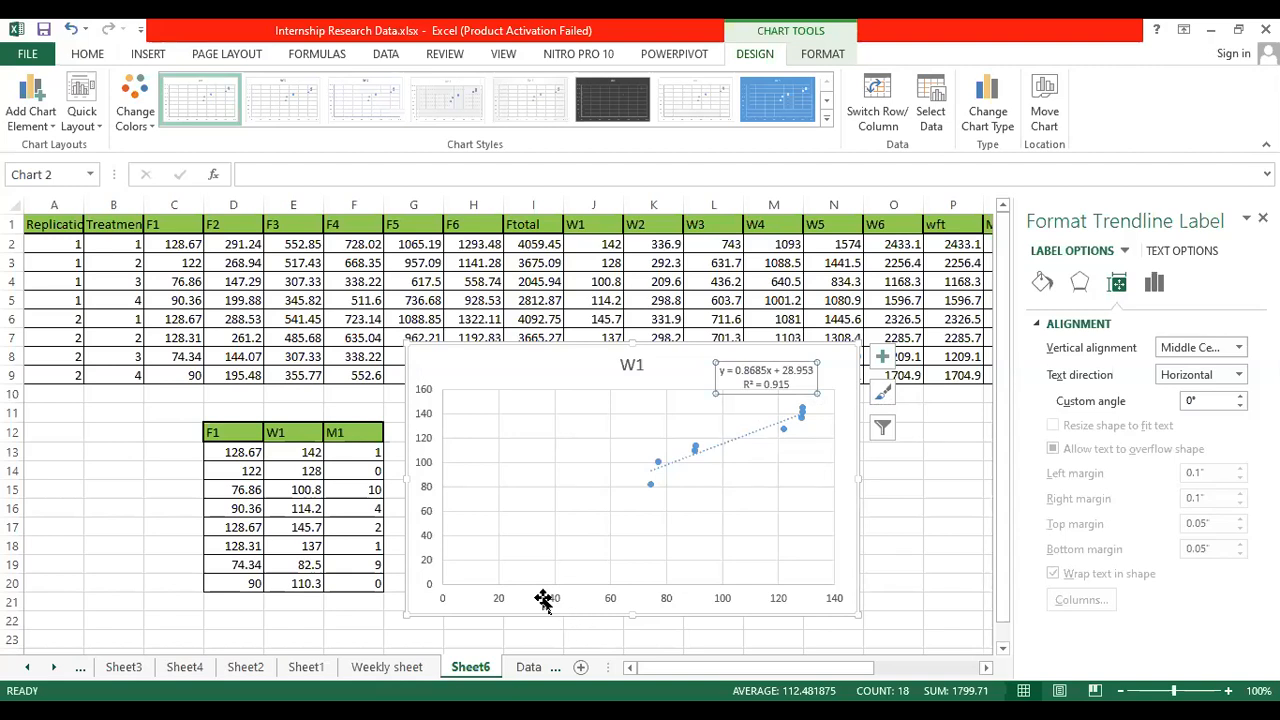
Step: Delete the W1 scatter chart from the sheet
{"action": "left_click", "coordinate": [571, 357]}
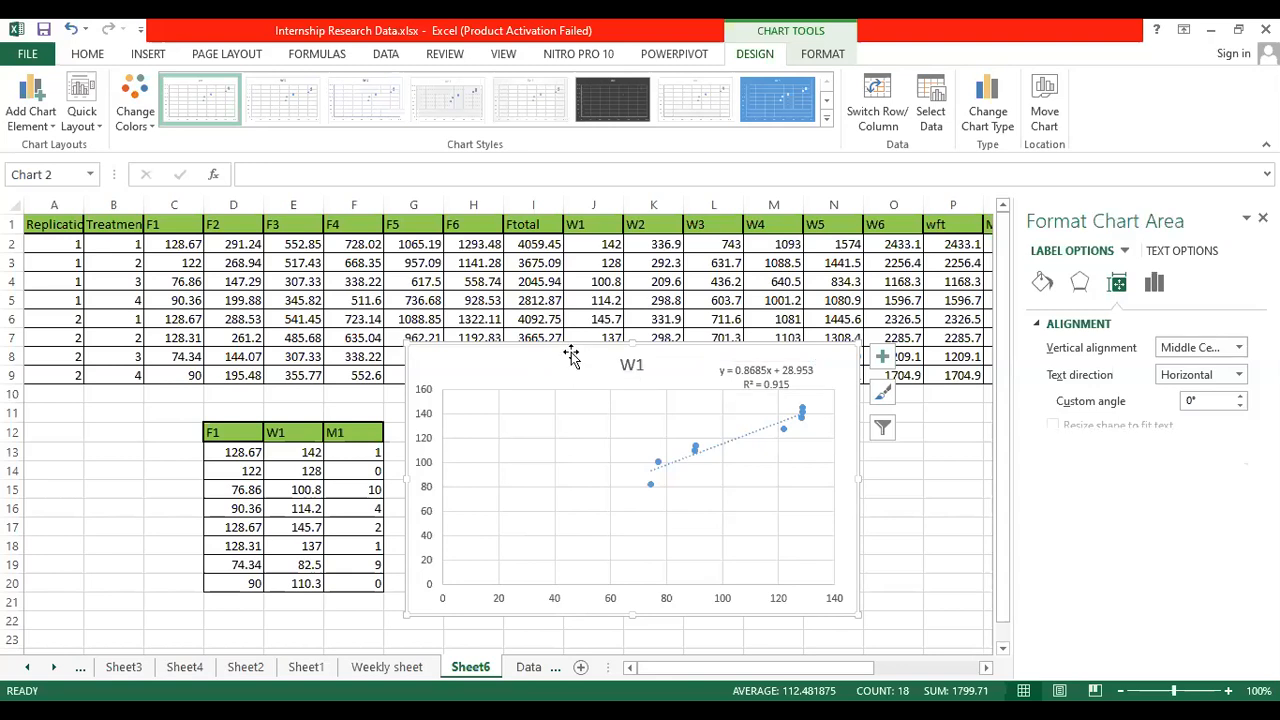
{"action": "key", "text": "Delete"}
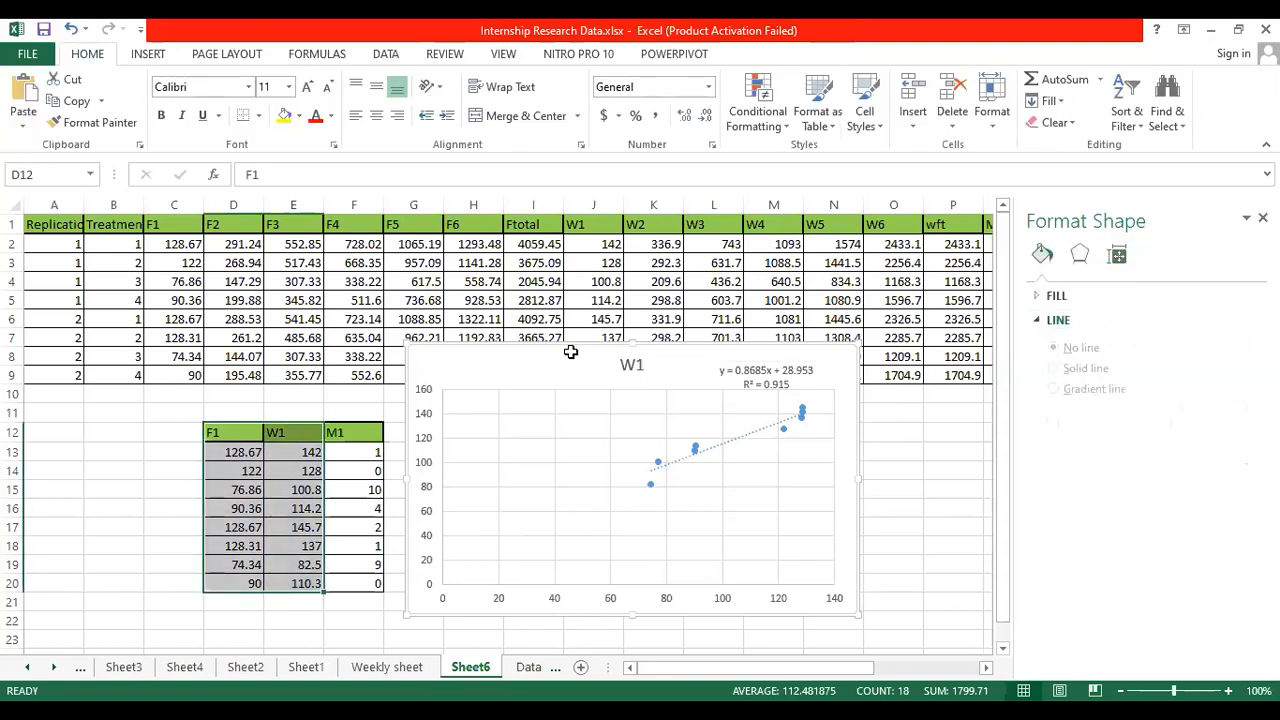
{"action": "left_click", "coordinate": [500, 481]}
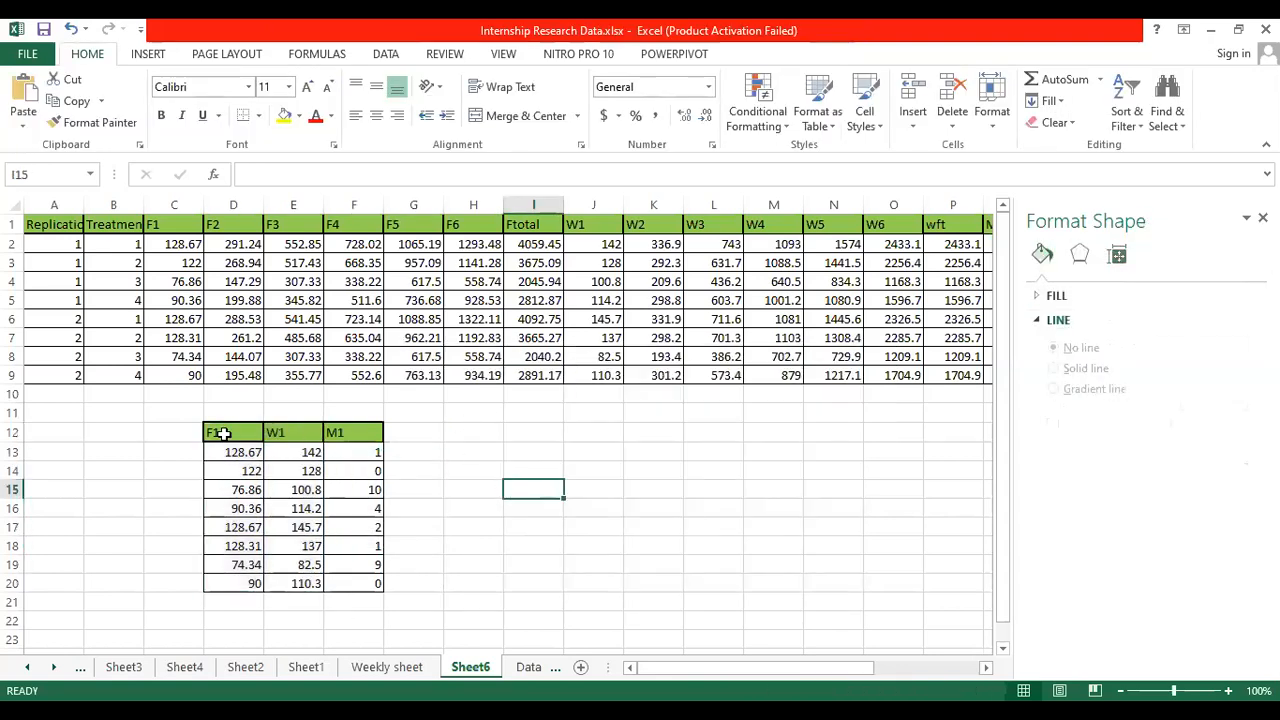
{"action": "left_click_drag", "start_coordinate": [215, 432], "coordinate": [238, 584]}
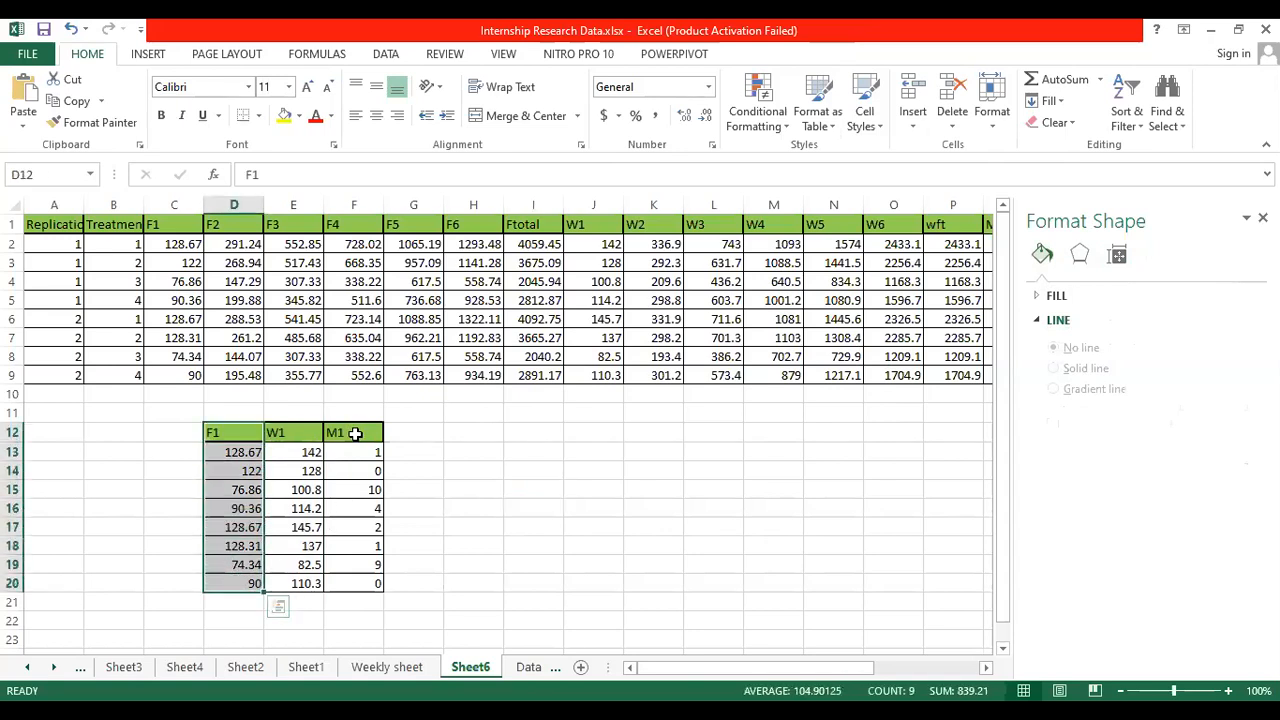
{"action": "left_click_drag", "start_coordinate": [357, 431], "coordinate": [362, 483]}
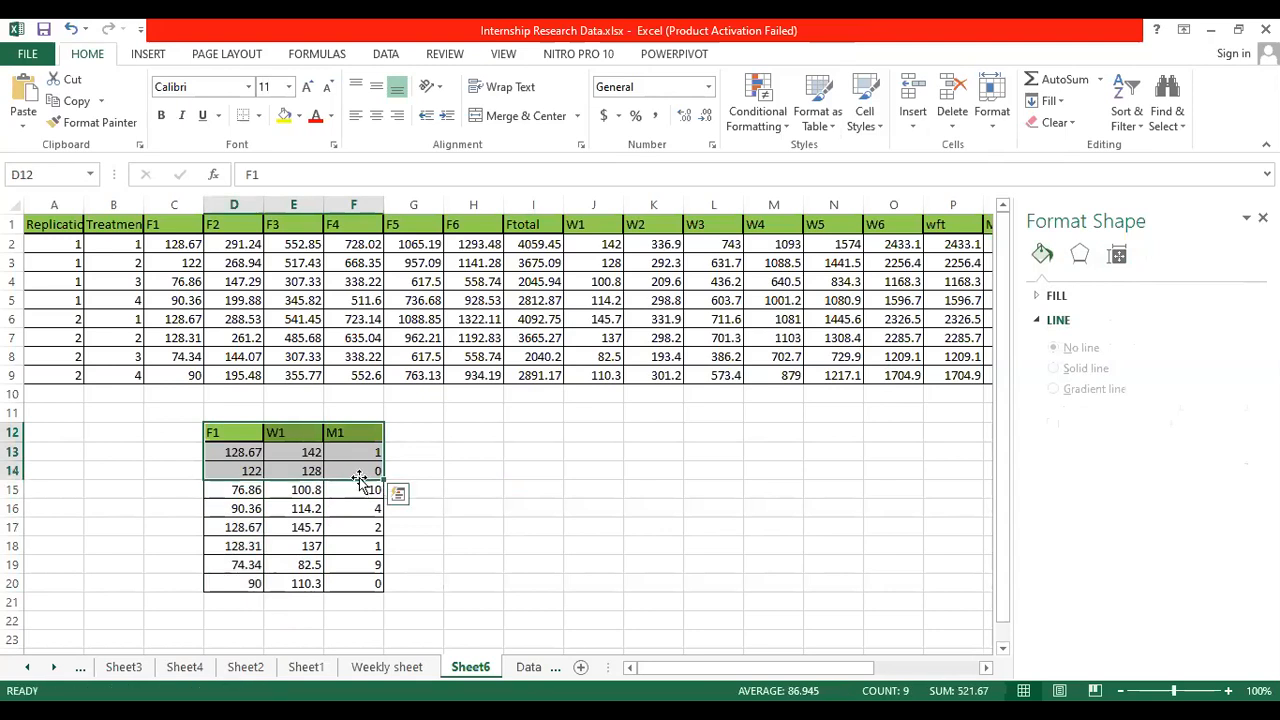
{"action": "left_click", "coordinate": [482, 465]}
{"action": "left_click_drag", "start_coordinate": [300, 432], "coordinate": [352, 577]}
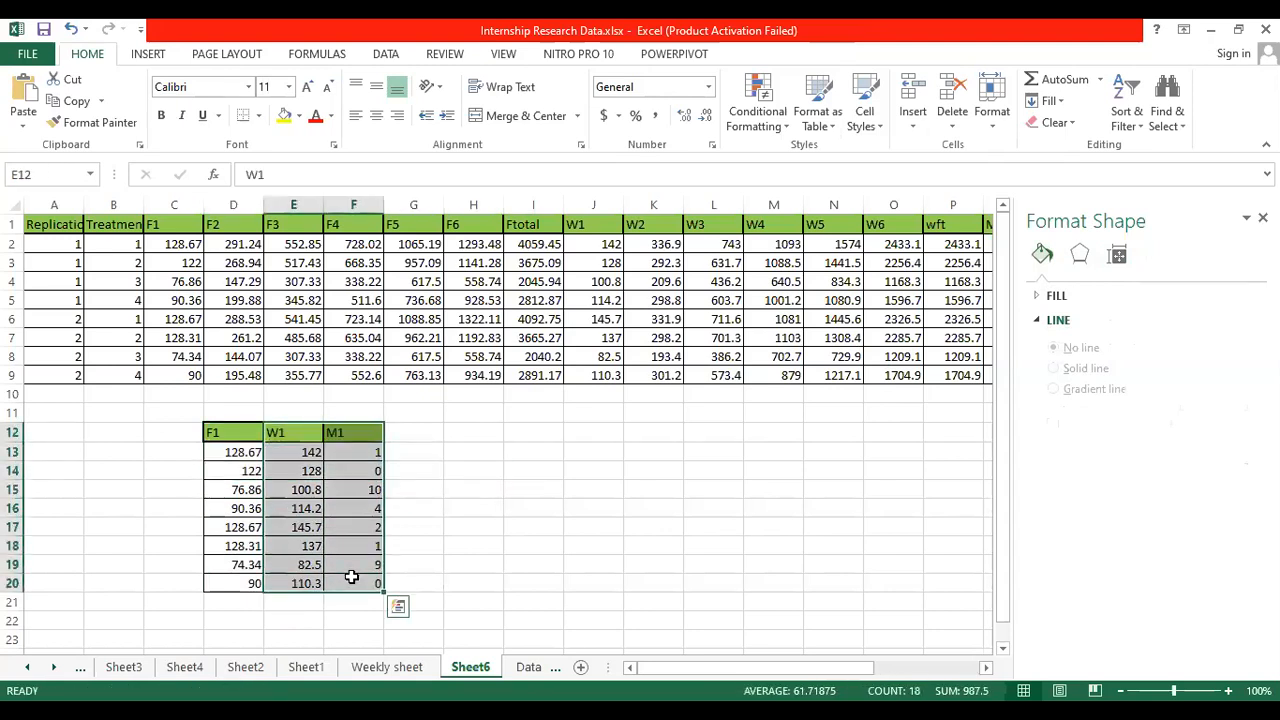
Step: Copy the F1 column of the small table, header included, to the range starting at H12
{"action": "left_click_drag", "start_coordinate": [222, 434], "coordinate": [243, 587]}
{"action": "key", "text": "ctrl+c"}
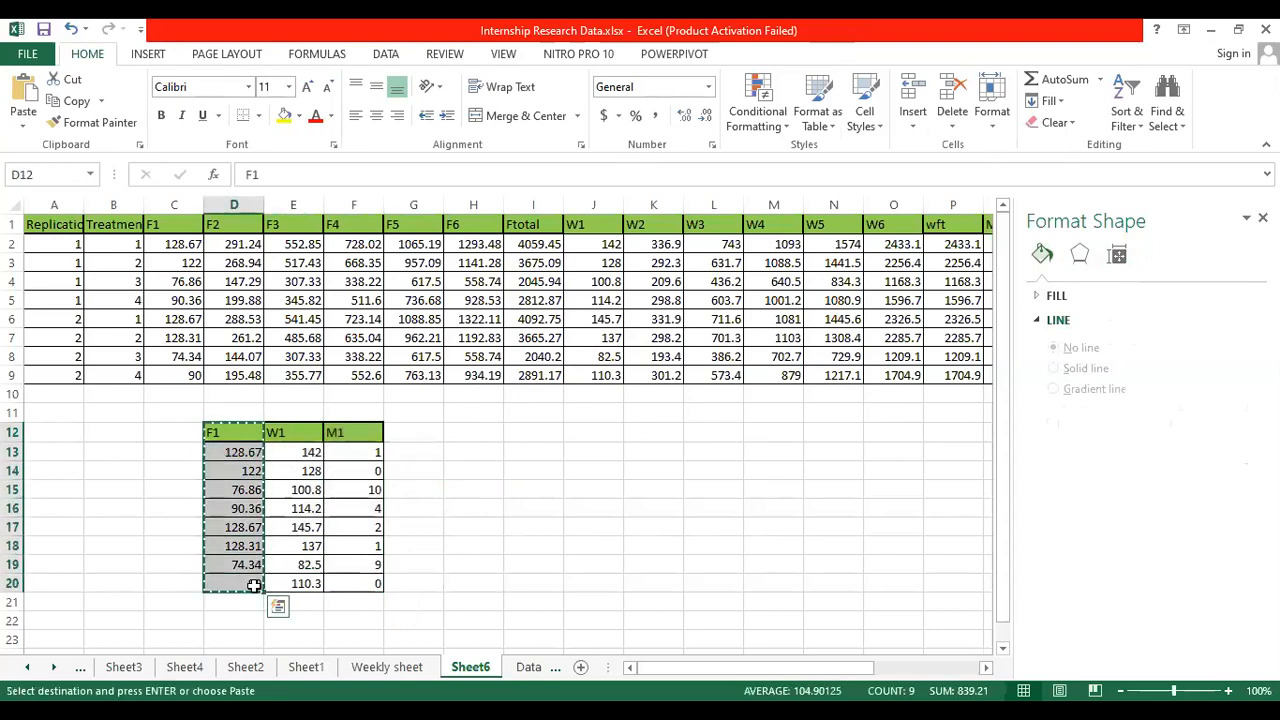
{"action": "left_click", "coordinate": [462, 434]}
{"action": "key", "text": "ctrl+v"}
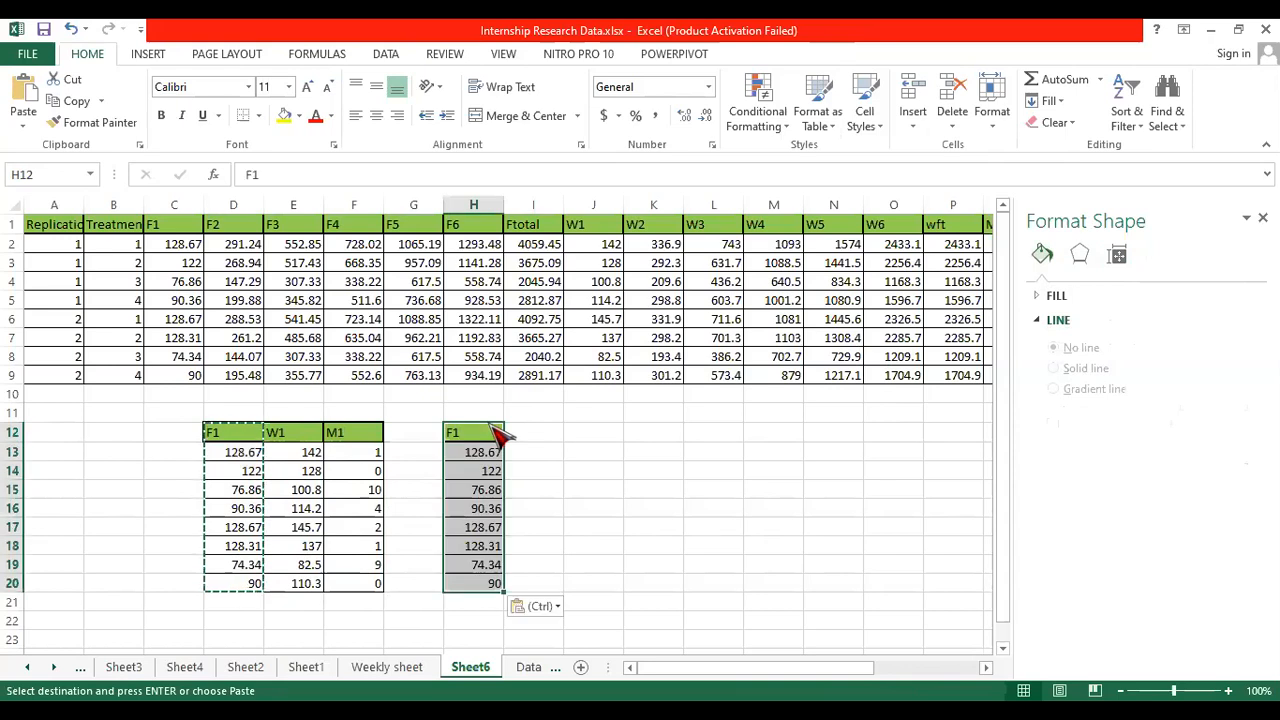
Step: Move the M1 column of the small table next to the copied F1 column, starting at I12
{"action": "left_click_drag", "start_coordinate": [368, 431], "coordinate": [374, 585]}
{"action": "key", "text": "ctrl+c"}
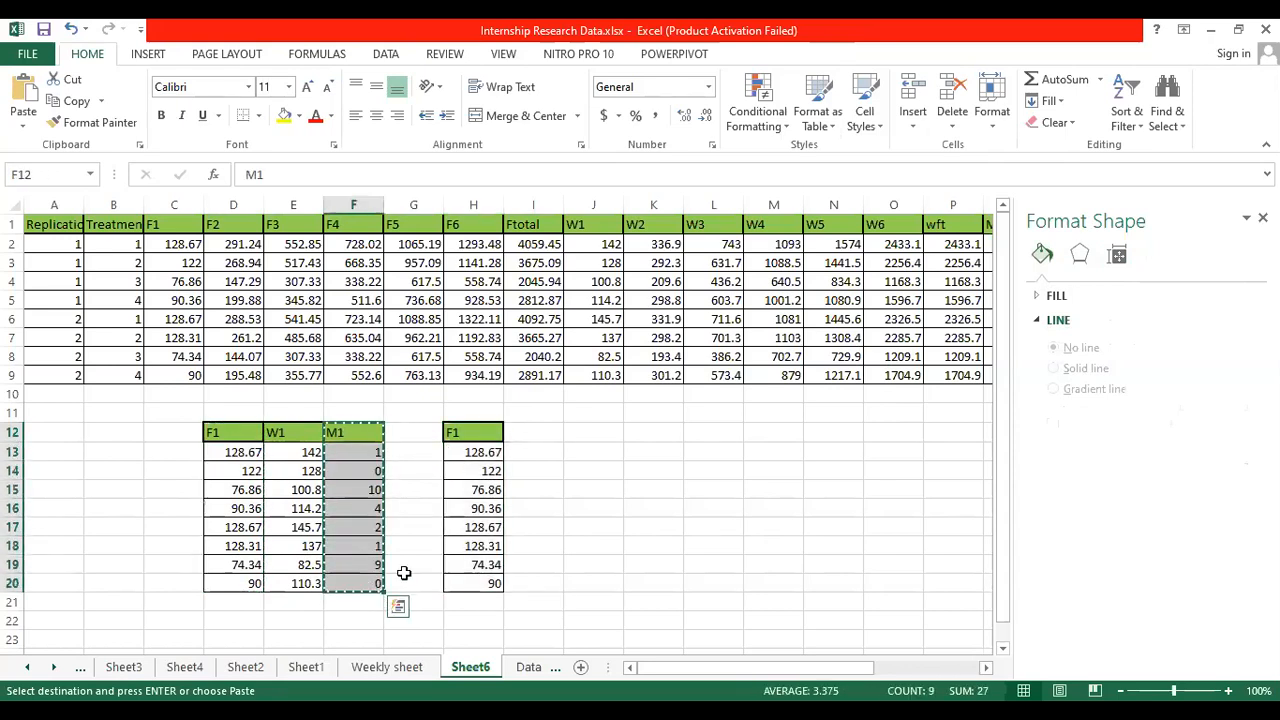
{"action": "left_click", "coordinate": [540, 436]}
{"action": "key", "text": "ctrl+v"}
{"action": "left_click", "coordinate": [653, 468]}
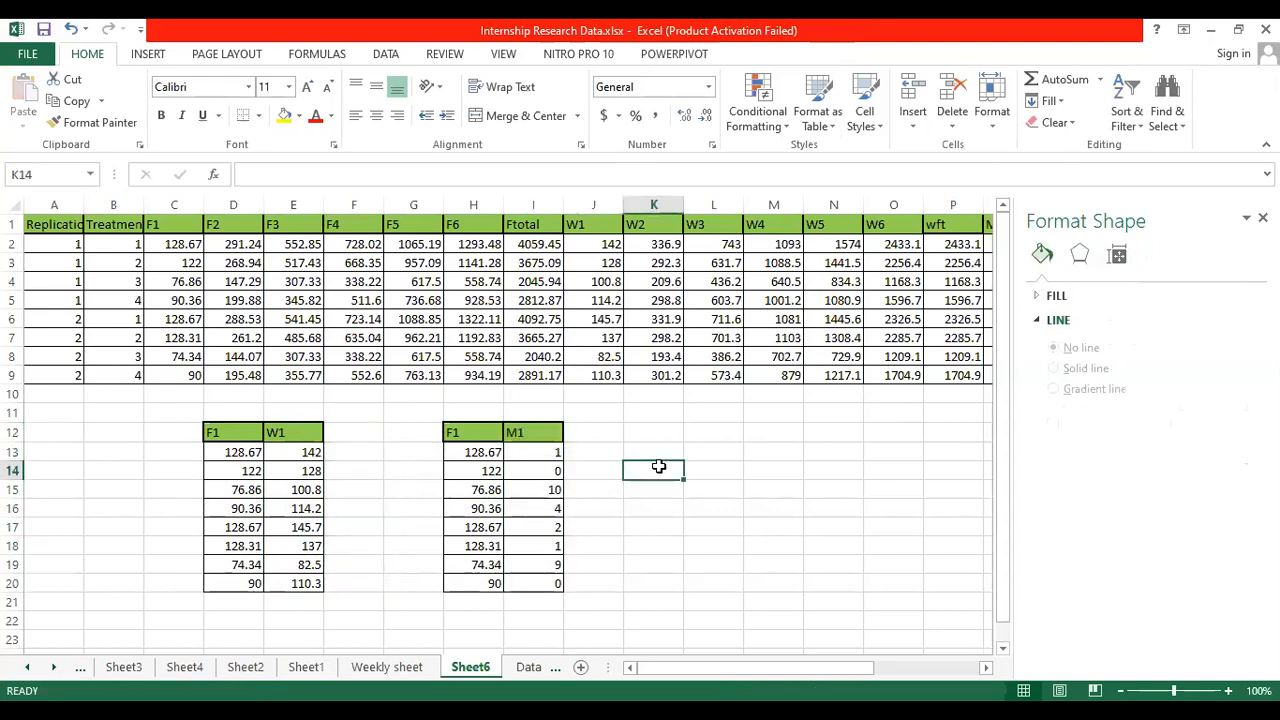
Step: Insert a markers-only scatter chart from the F1 and M1 data in H12:I20
{"action": "left_click_drag", "start_coordinate": [453, 428], "coordinate": [547, 580]}
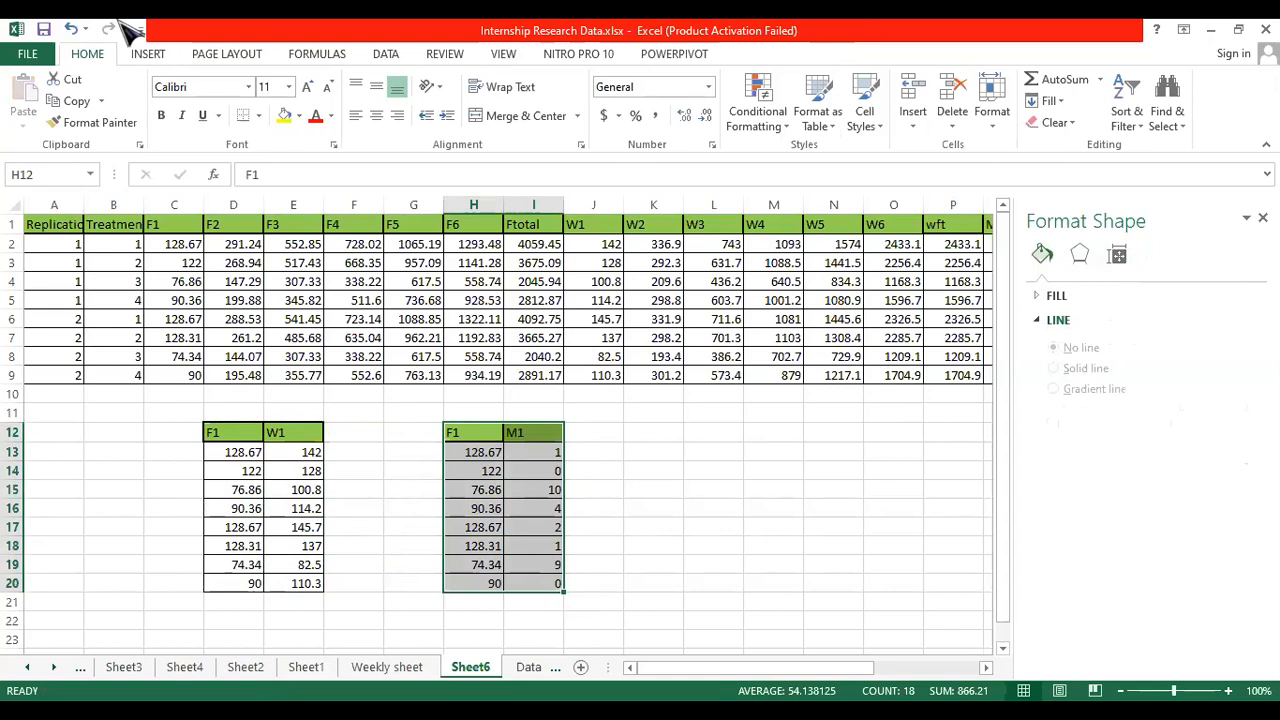
{"action": "left_click", "coordinate": [148, 56]}
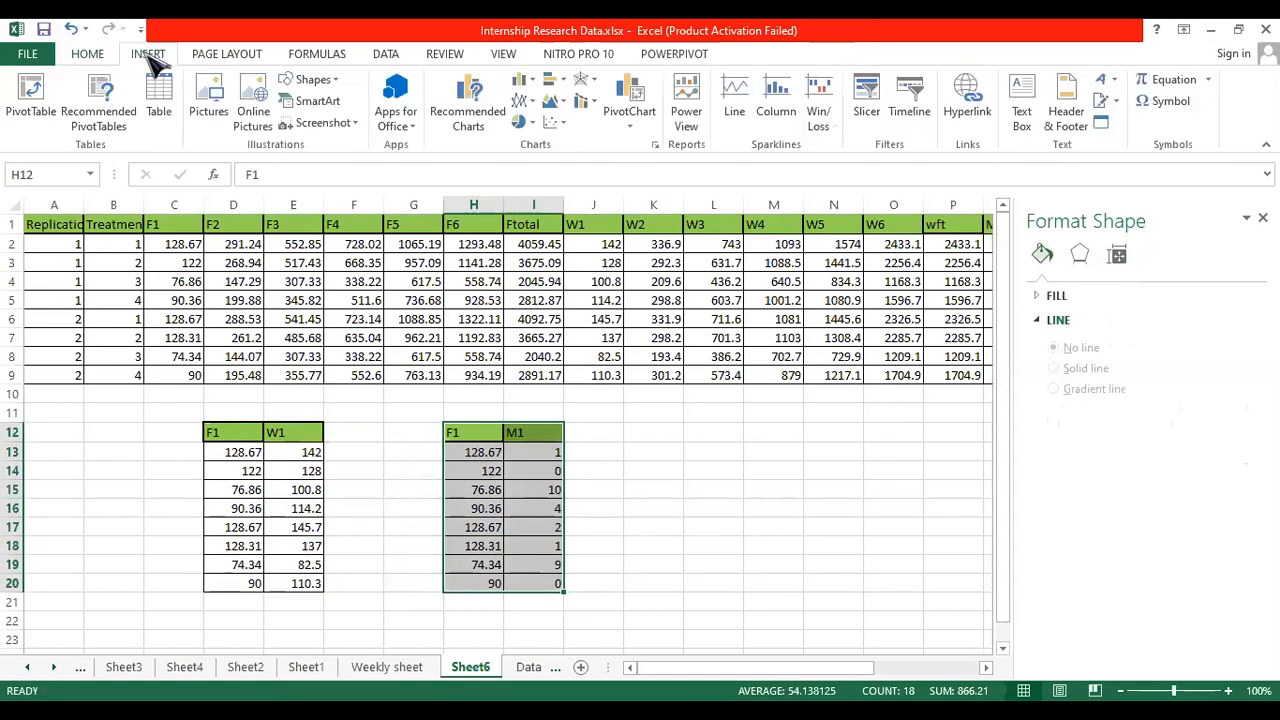
{"action": "left_click", "coordinate": [558, 122]}
{"action": "left_click", "coordinate": [566, 184]}
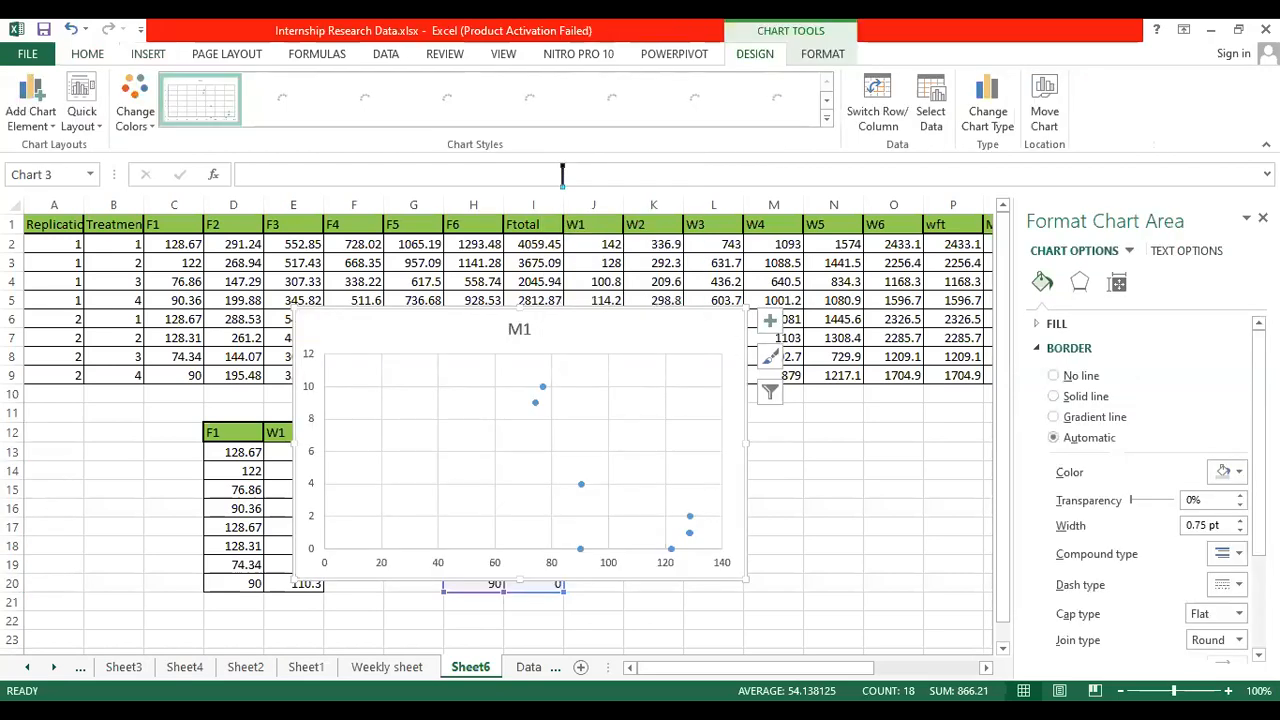
Step: Add a linear trendline with its equation and R-squared value to the M1 chart and move the label above the plot area
{"action": "left_click", "coordinate": [537, 403]}
{"action": "right_click", "coordinate": [535, 402]}
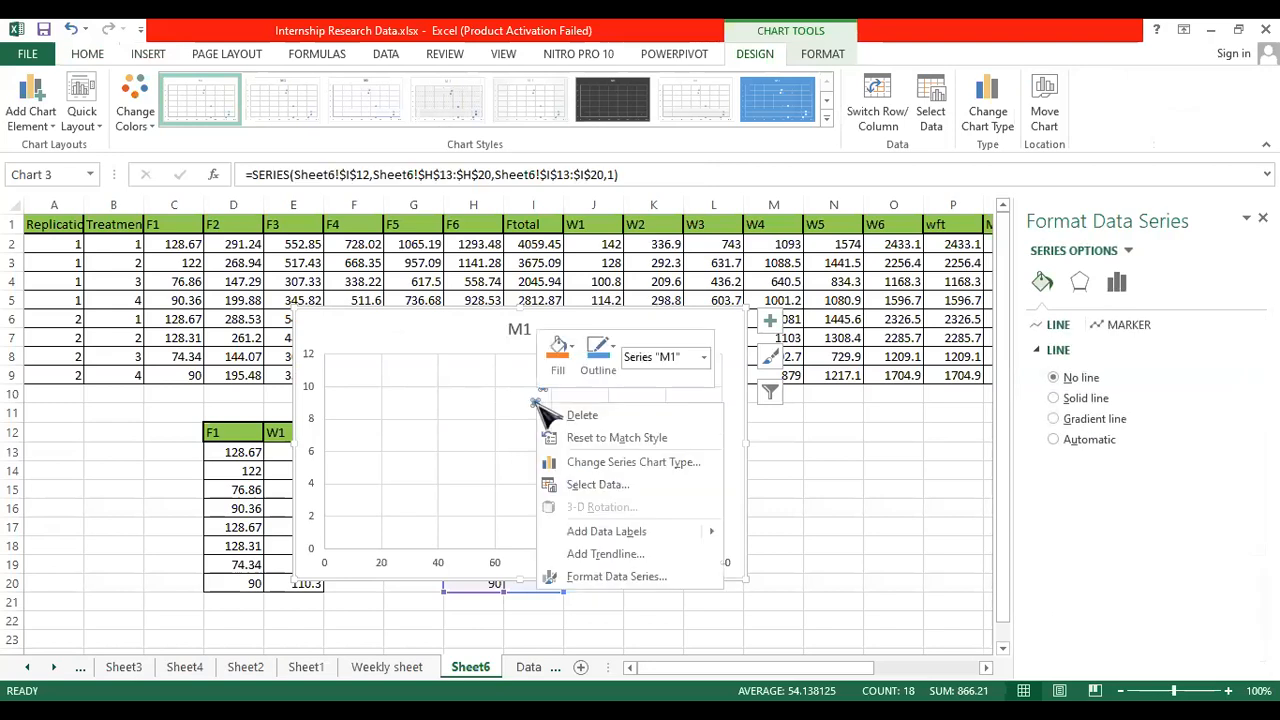
{"action": "left_click", "coordinate": [609, 560]}
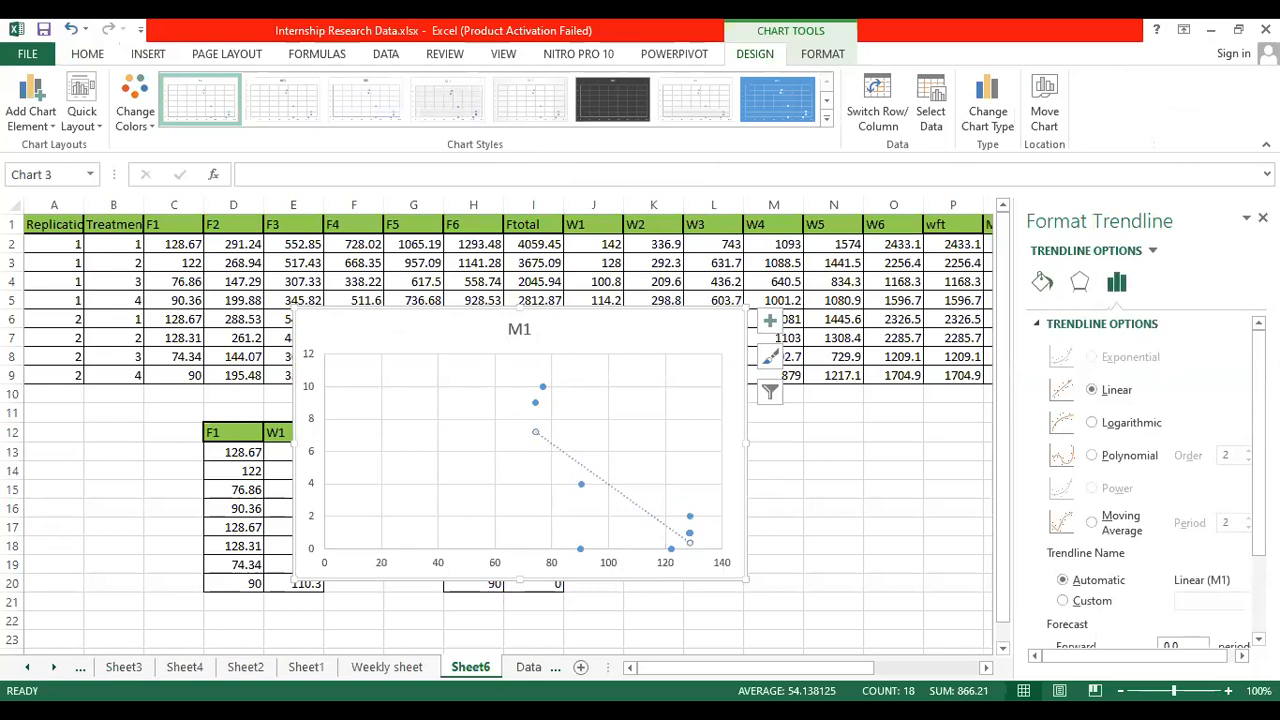
{"action": "scroll", "coordinate": [1150, 480], "scroll_direction": "down", "scroll_amount": 3}
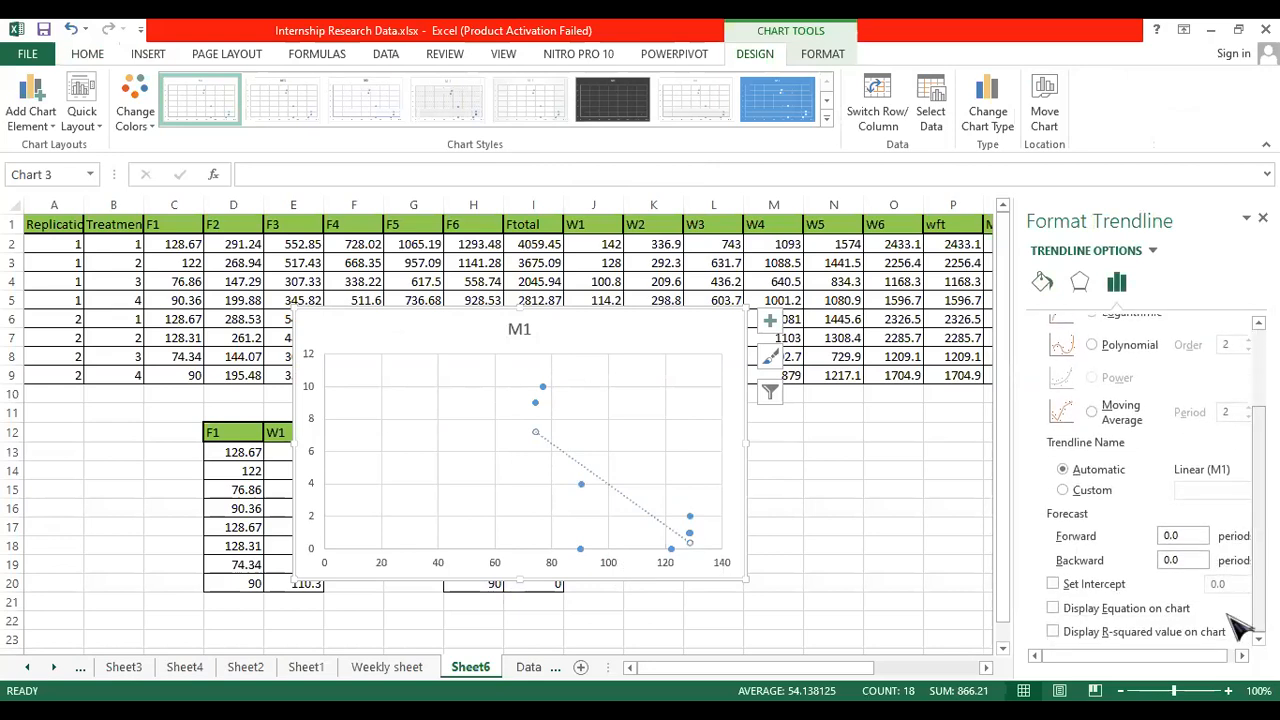
{"action": "left_click", "coordinate": [1054, 608]}
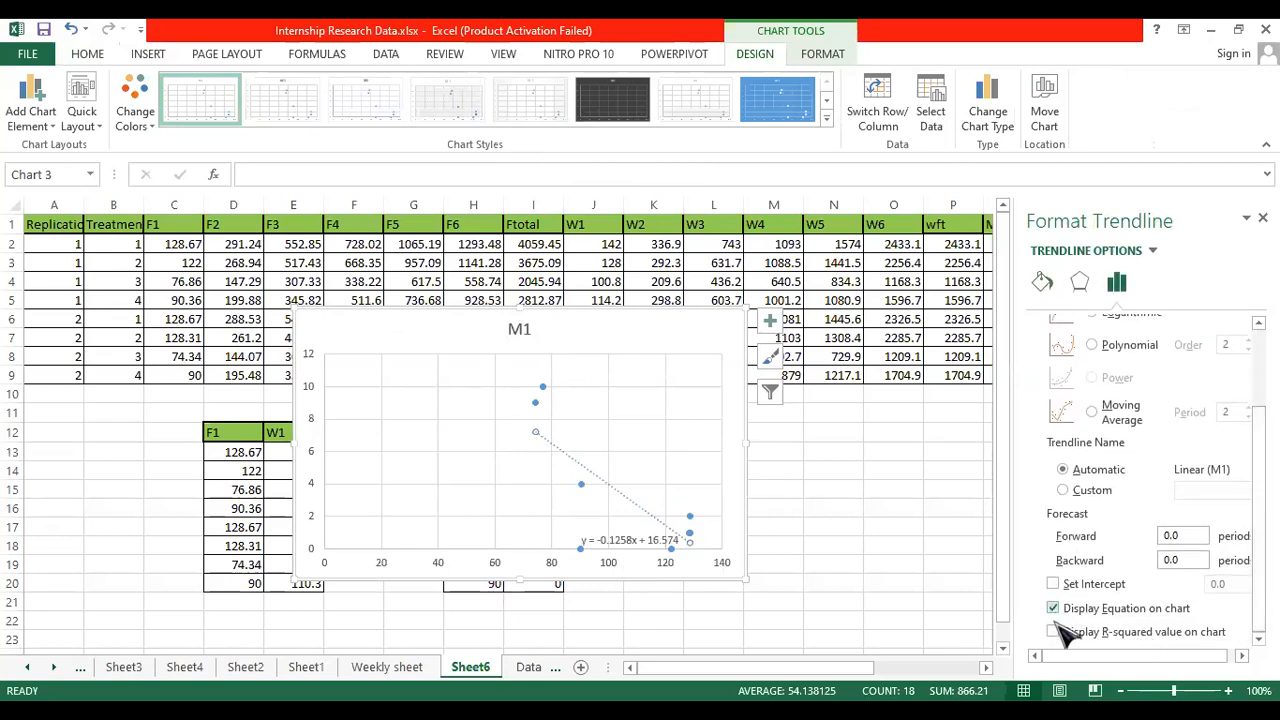
{"action": "left_click", "coordinate": [1054, 632]}
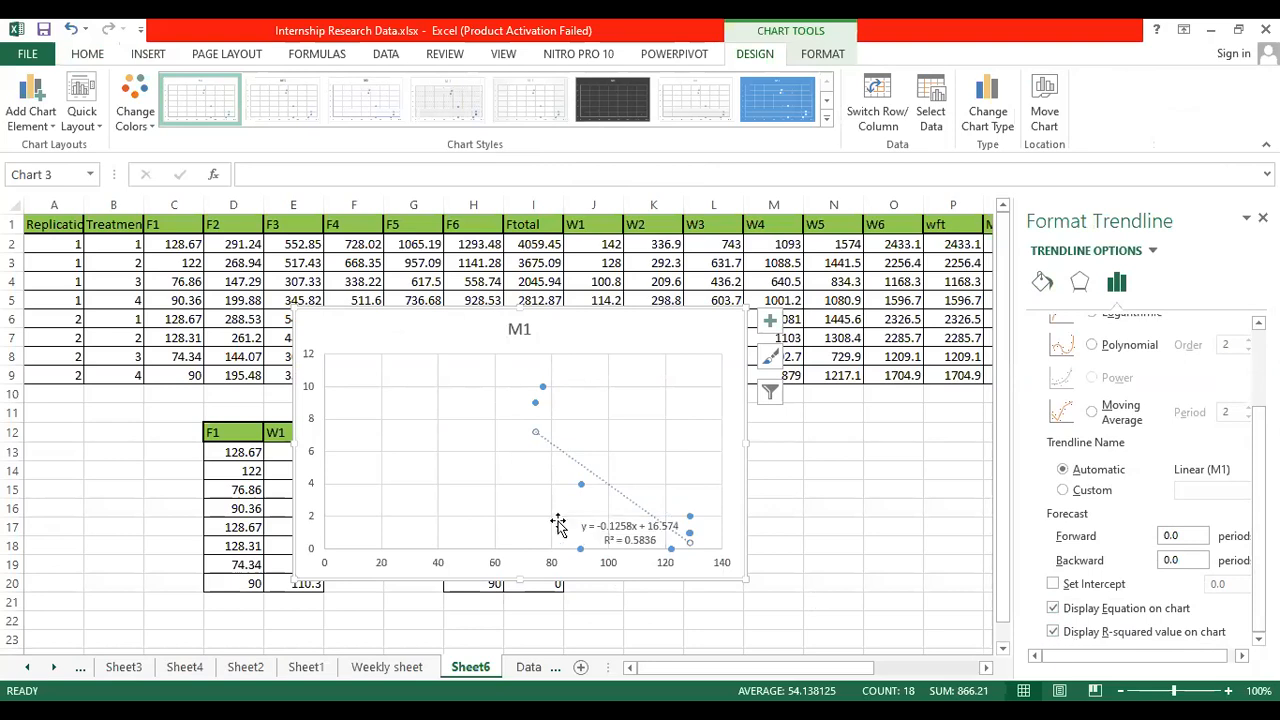
{"action": "left_click", "coordinate": [601, 527]}
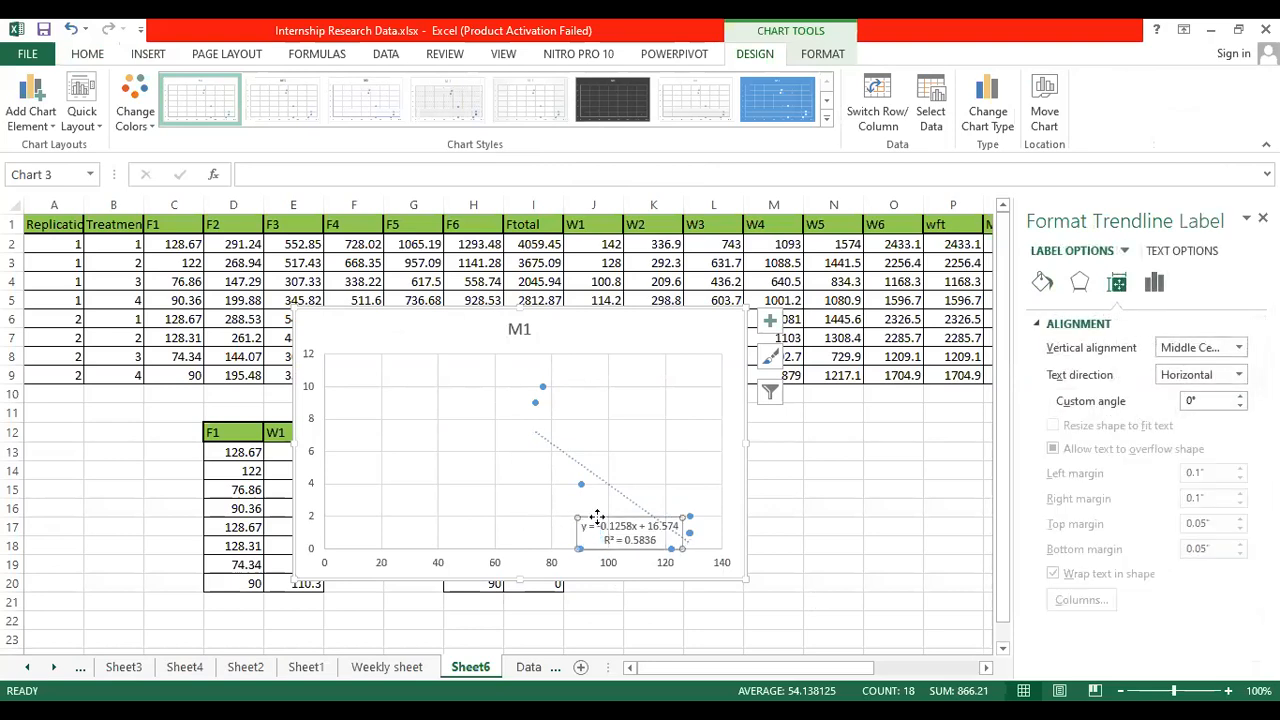
{"action": "left_click_drag", "start_coordinate": [597, 516], "coordinate": [636, 329]}
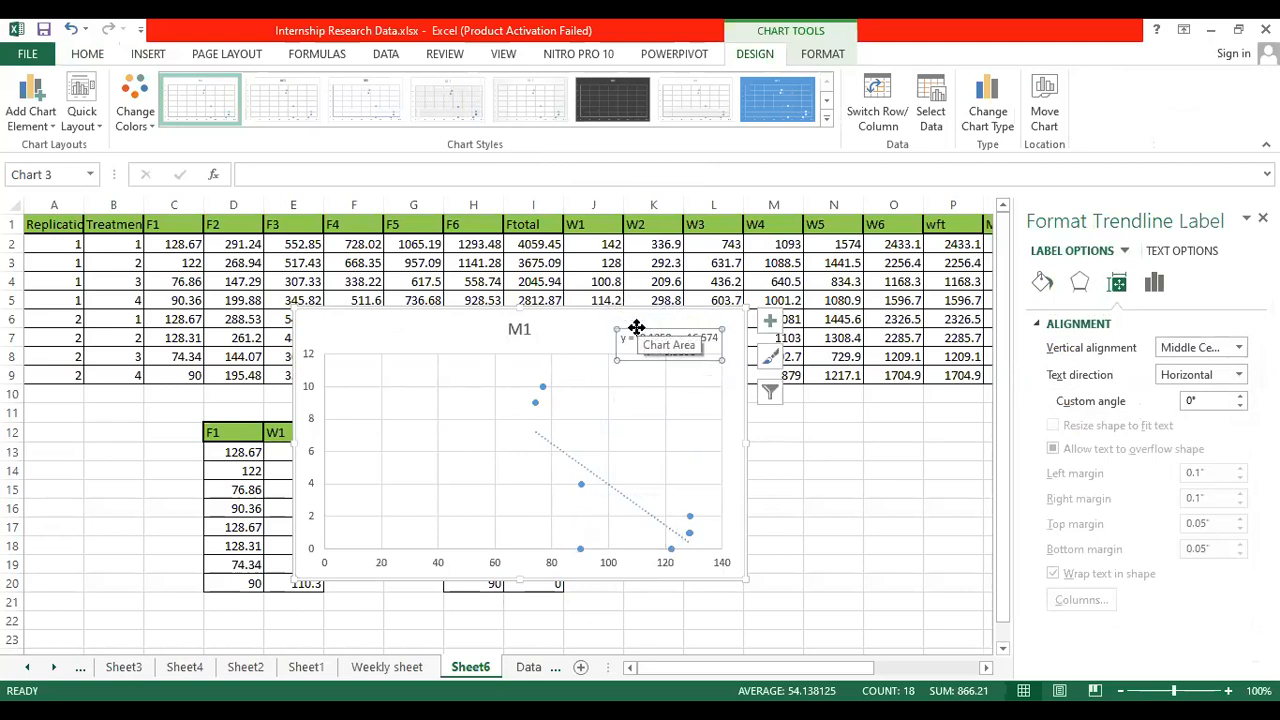
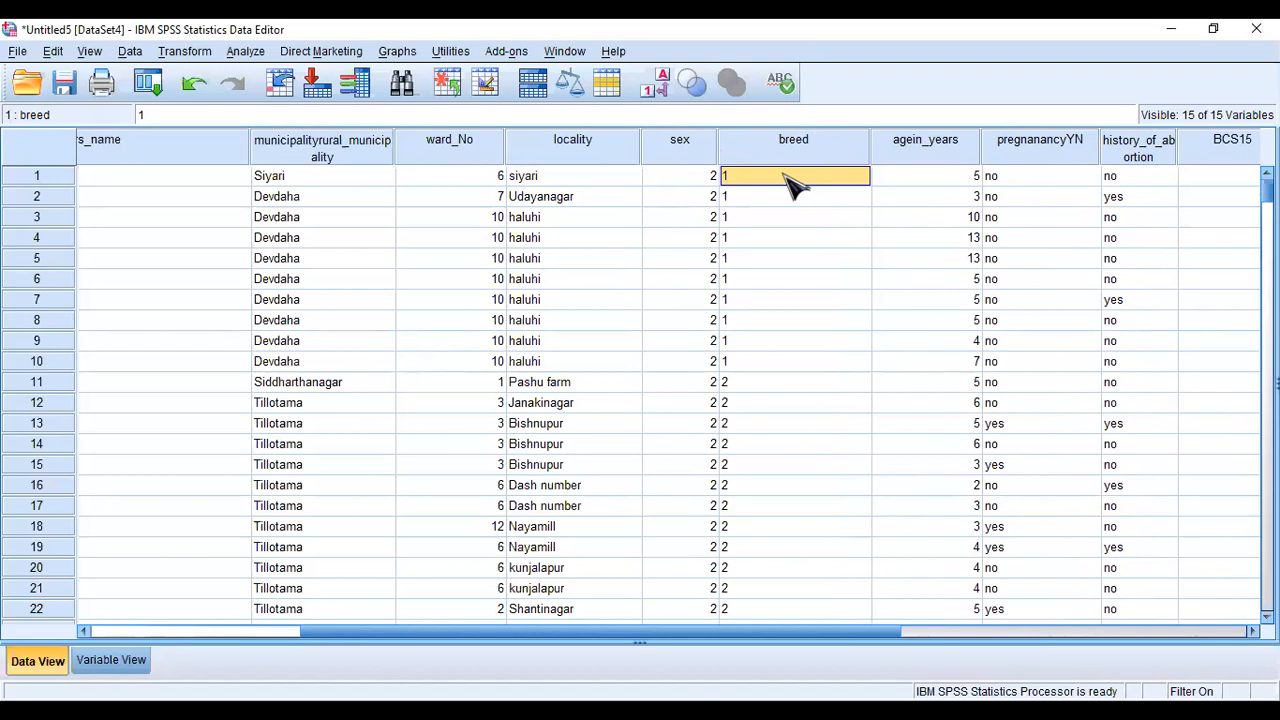
Step: In the SPSS data set, clear the existing breed_recode variable
{"action": "left_click_drag", "start_coordinate": [709, 637], "coordinate": [1000, 595]}
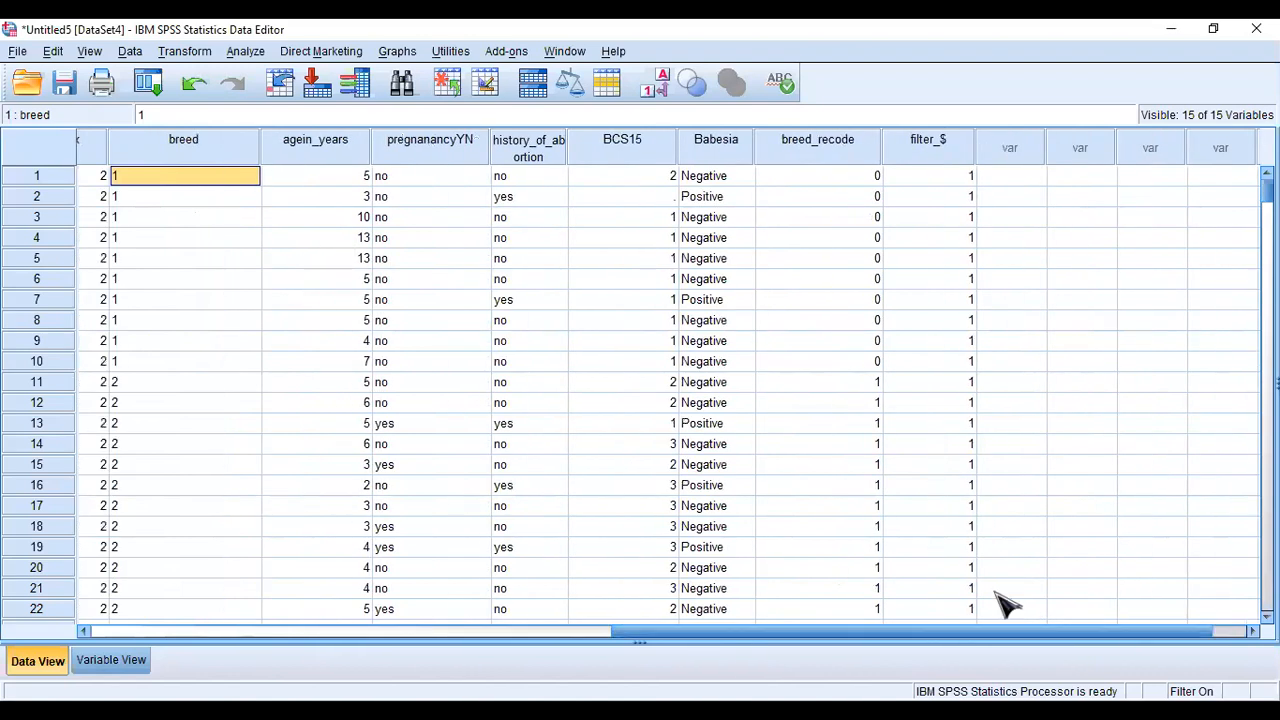
{"action": "left_click", "coordinate": [866, 178]}
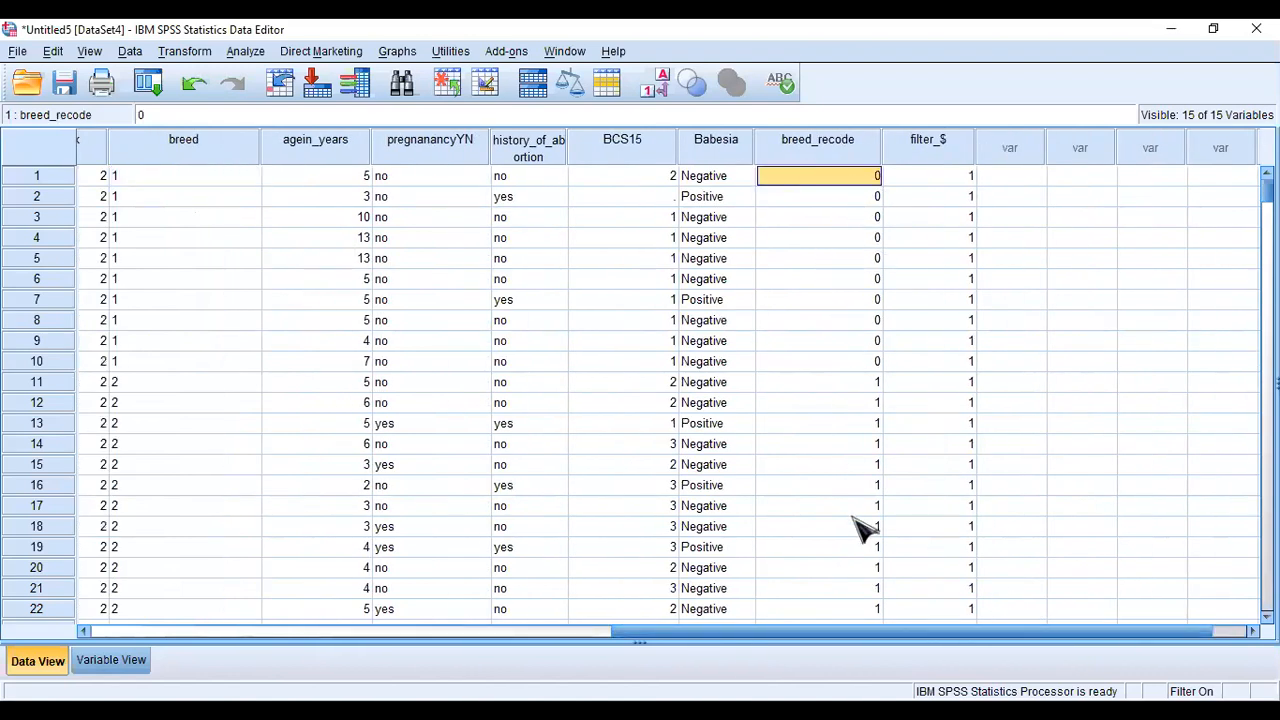
{"action": "left_click", "coordinate": [866, 425]}
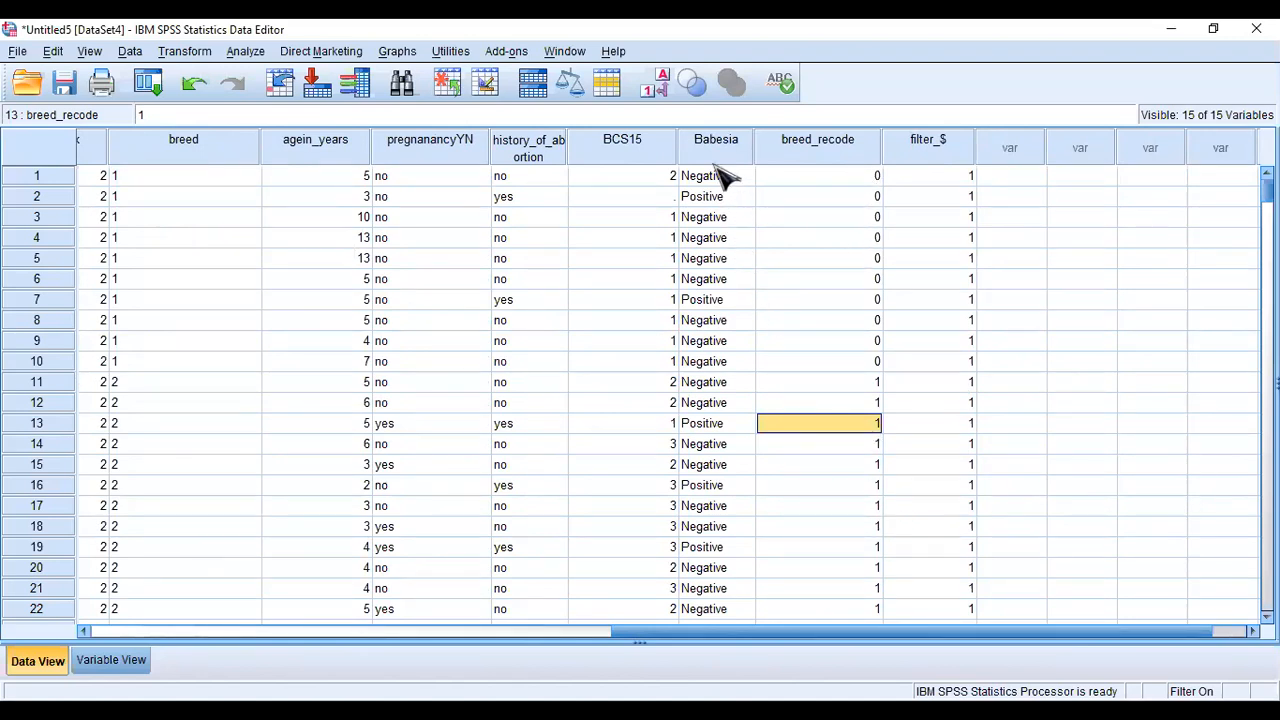
{"action": "left_click", "coordinate": [838, 148]}
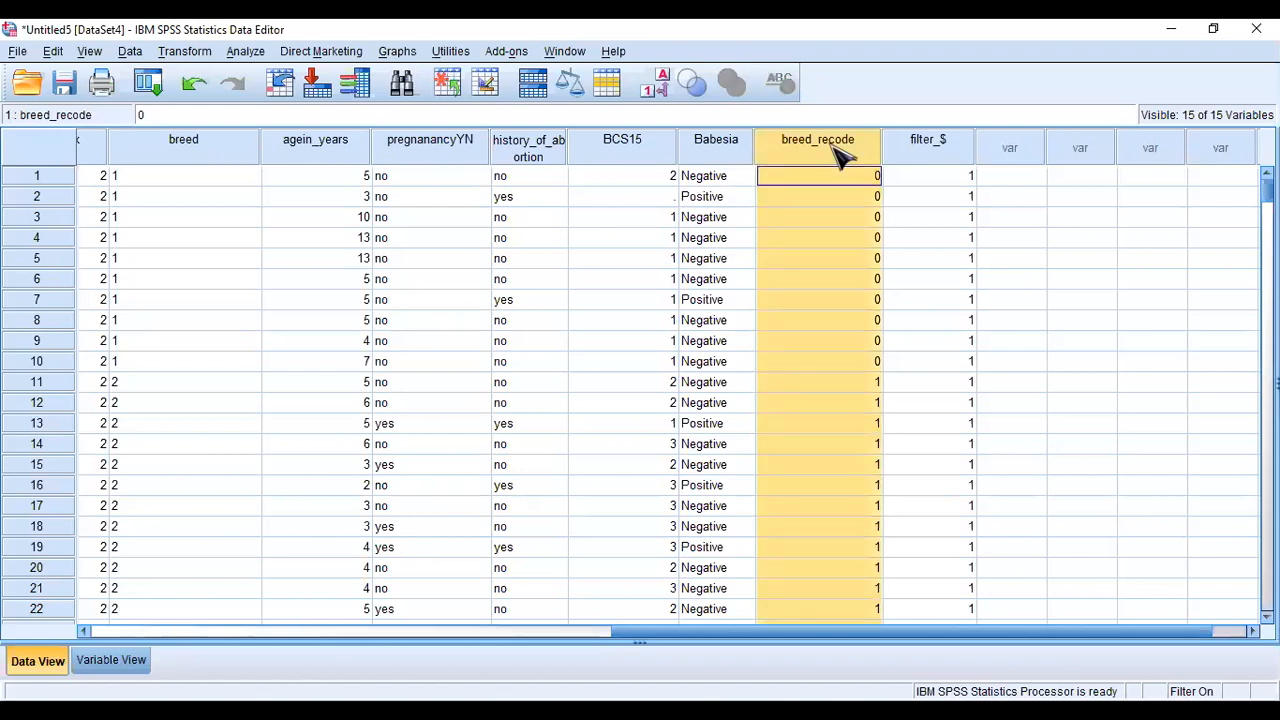
{"action": "right_click", "coordinate": [837, 146]}
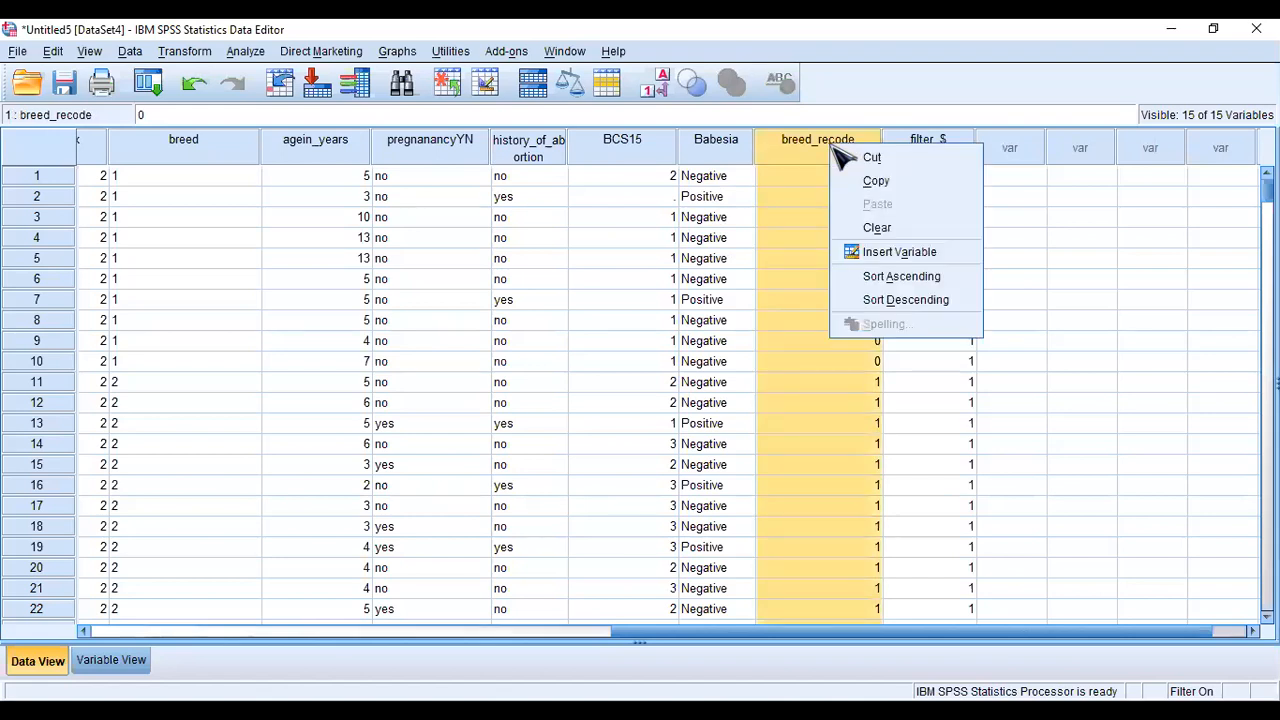
{"action": "left_click", "coordinate": [877, 228]}
Step: Examine the Babesia, history_of_abortion, pregnancy, sex and breed columns to see how their values are coded
{"action": "left_click", "coordinate": [737, 160]}
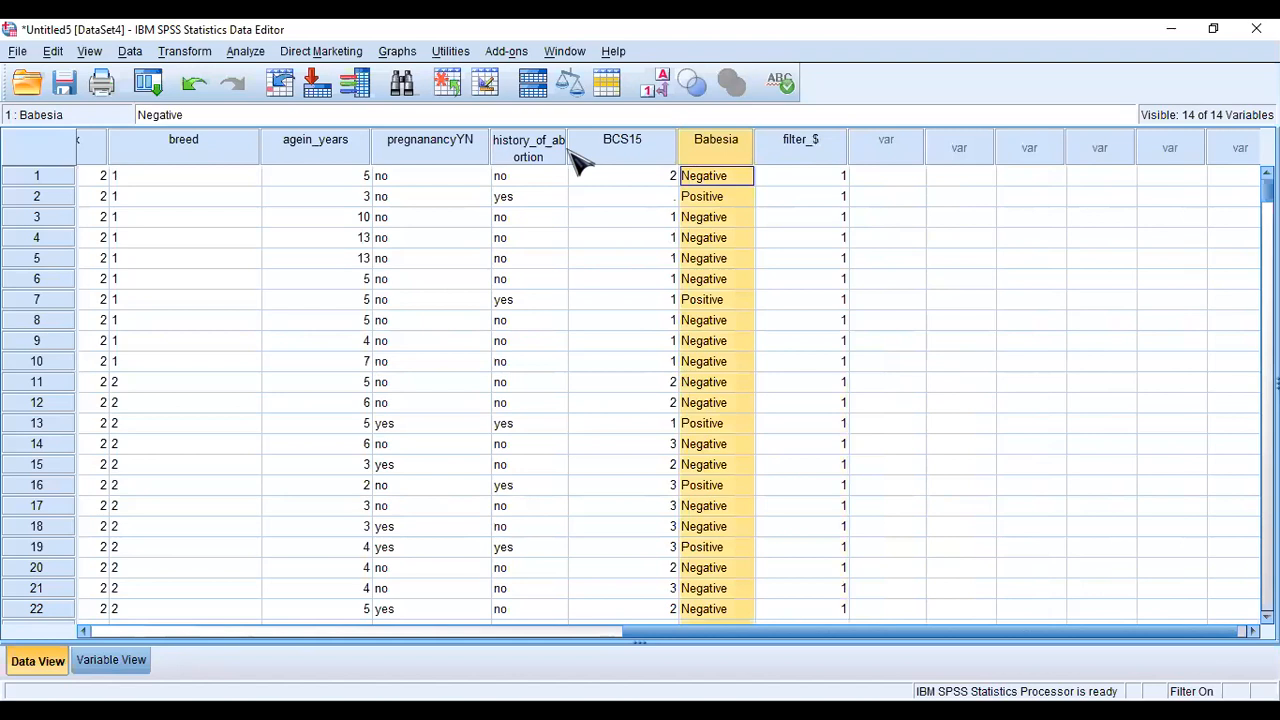
{"action": "left_click", "coordinate": [531, 158]}
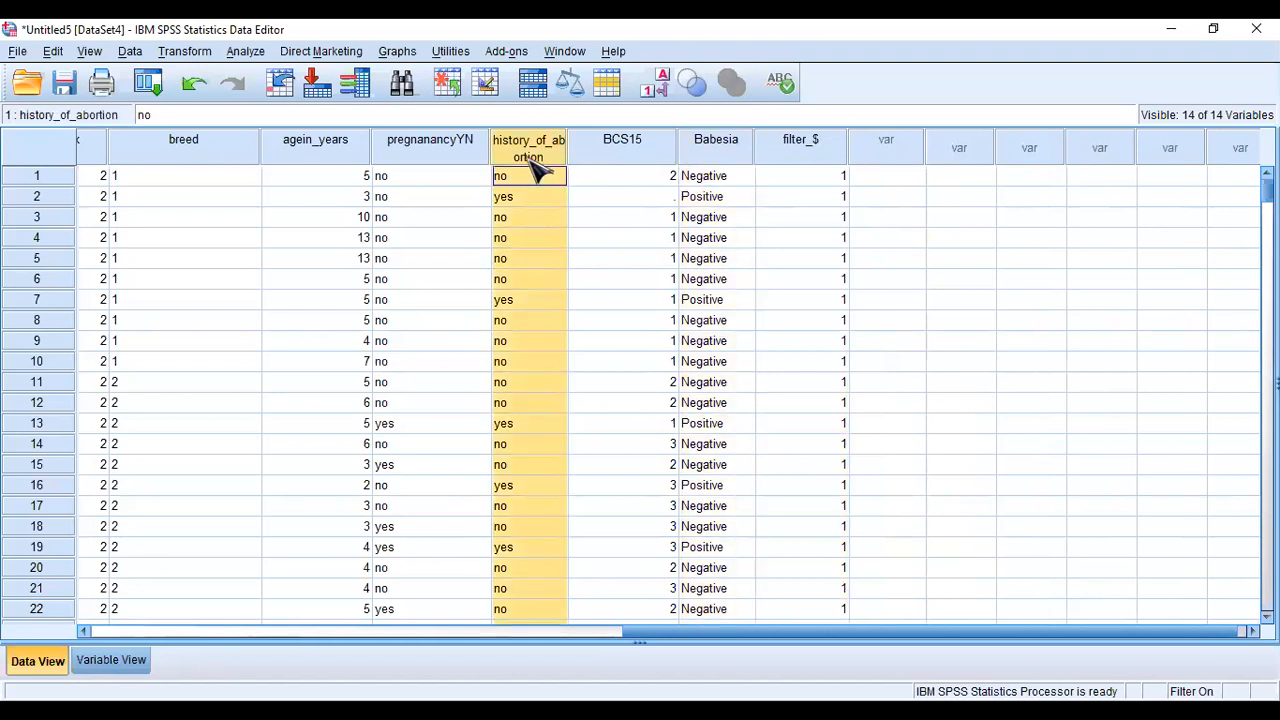
{"action": "left_click", "coordinate": [468, 148]}
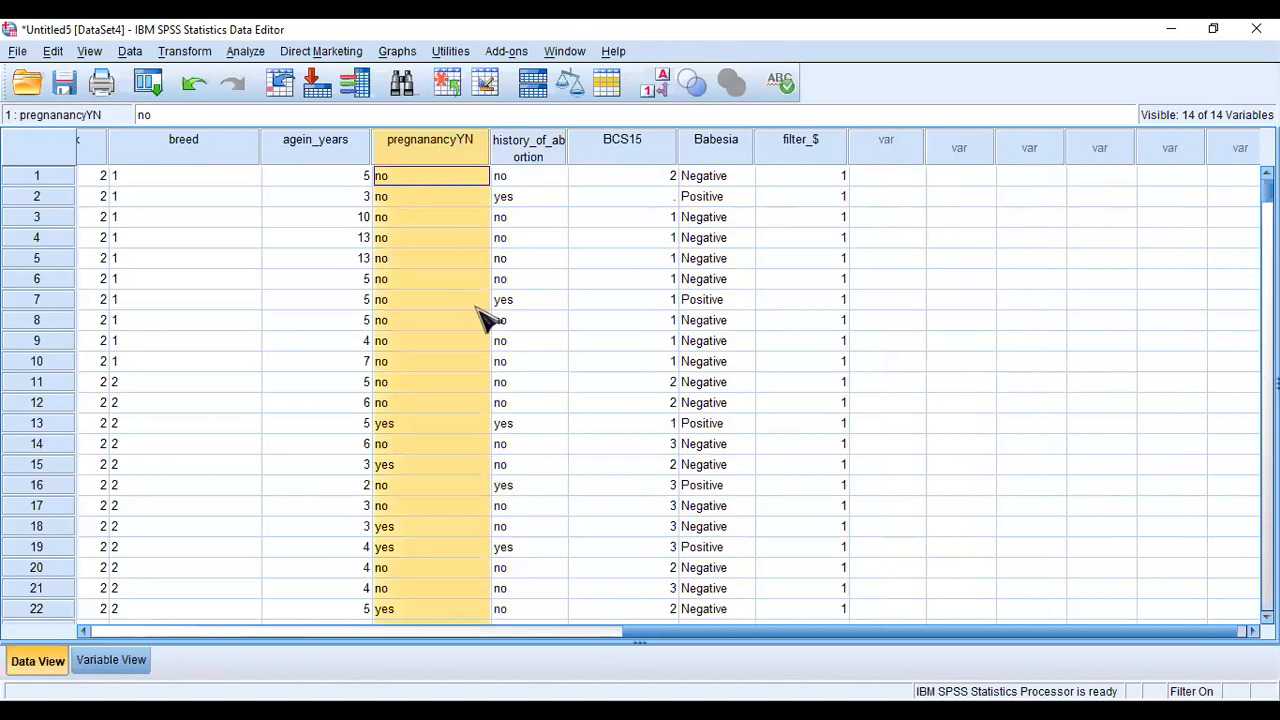
{"action": "left_click_drag", "start_coordinate": [745, 632], "coordinate": [628, 626]}
{"action": "left_click", "coordinate": [430, 320]}
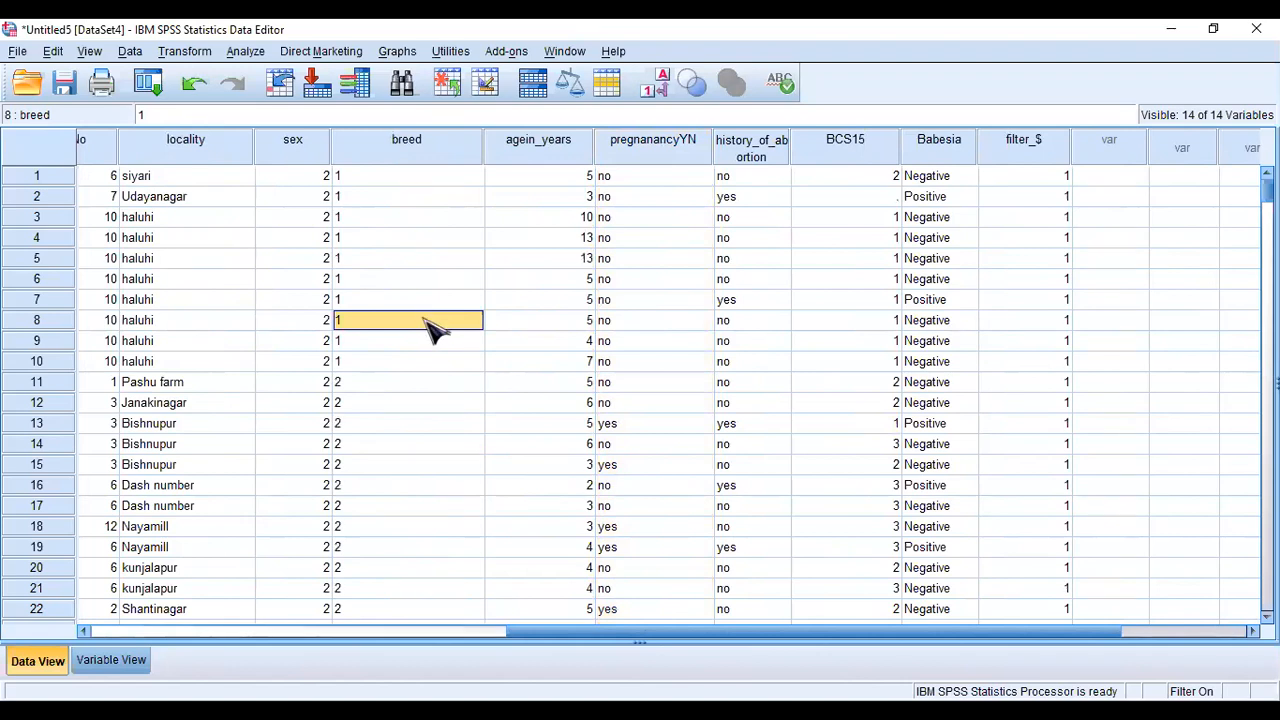
{"action": "left_click_drag", "start_coordinate": [643, 638], "coordinate": [590, 638]}
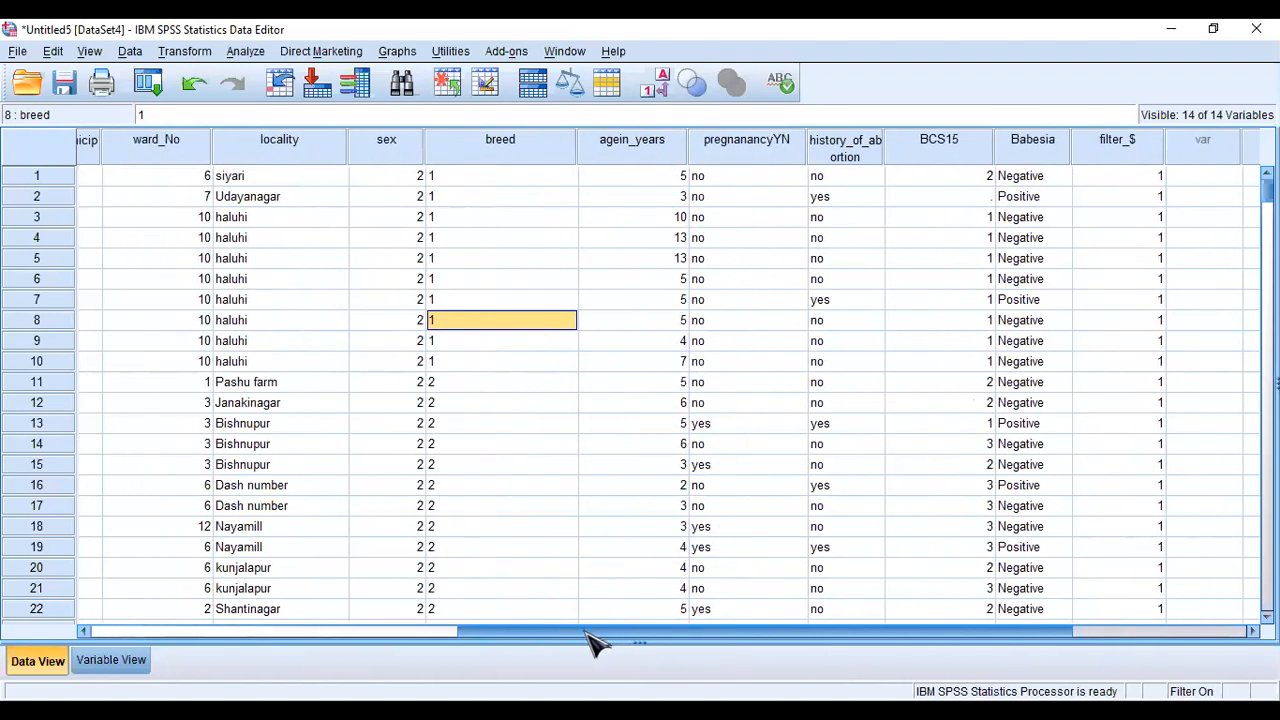
{"action": "left_click", "coordinate": [412, 299]}
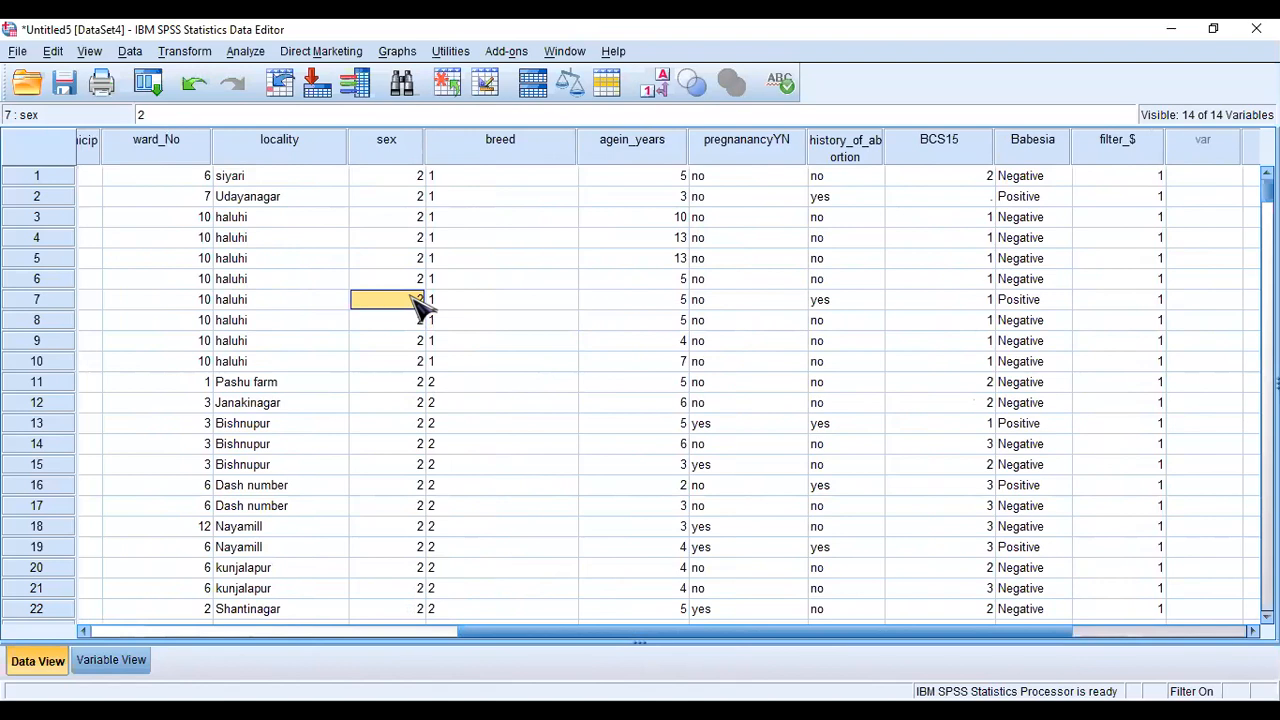
{"action": "key", "text": "Down"}
{"action": "key", "text": "Down"}
{"action": "left_click_drag", "start_coordinate": [760, 648], "coordinate": [665, 640]}
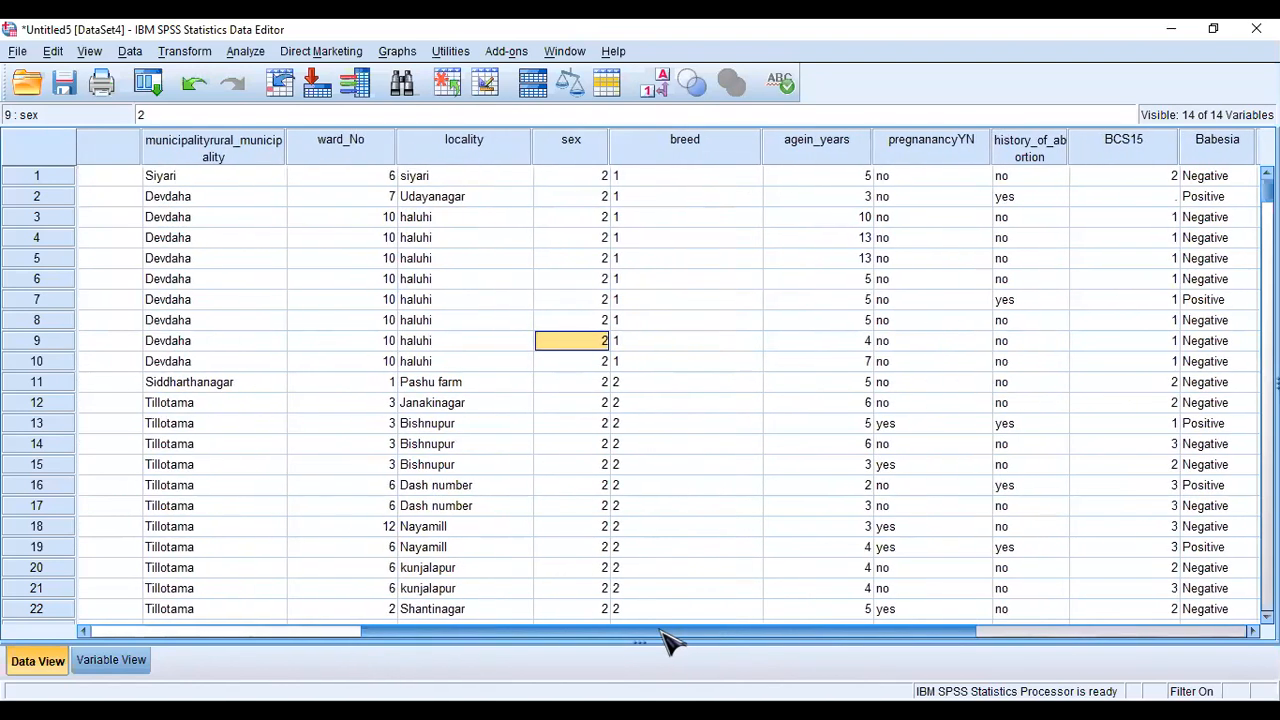
{"action": "left_click", "coordinate": [740, 363]}
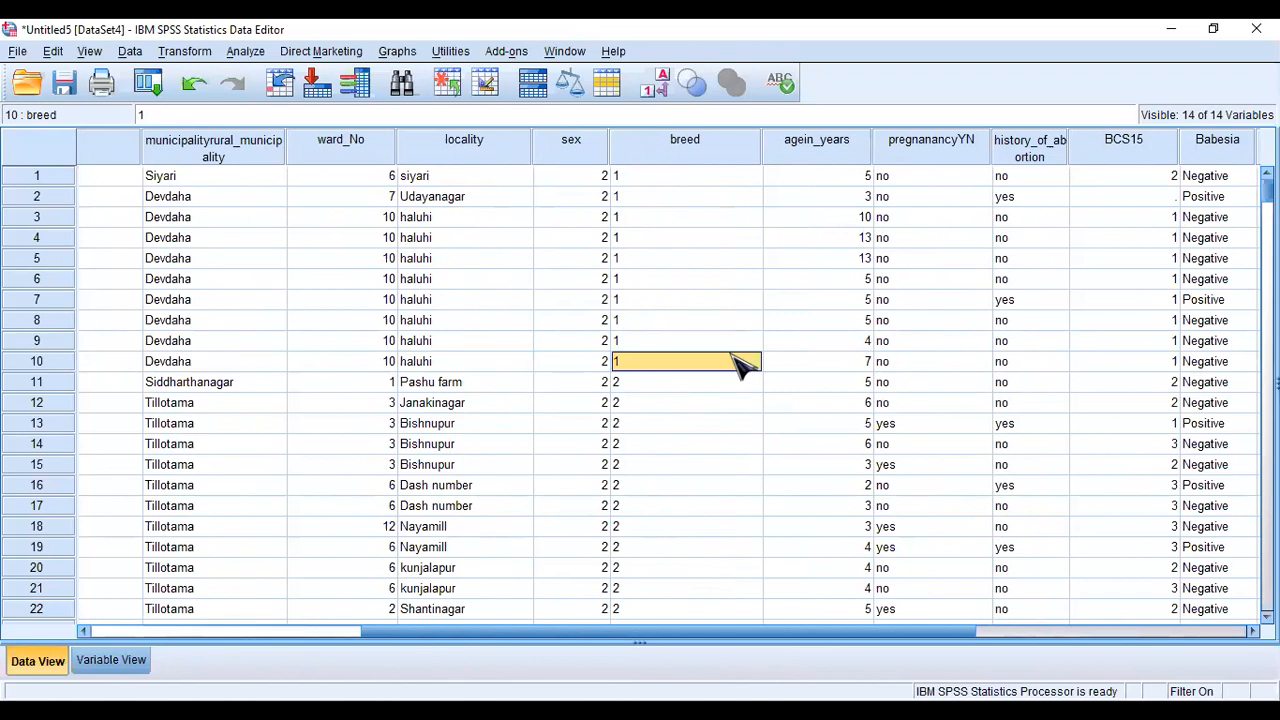
{"action": "left_click", "coordinate": [665, 184]}
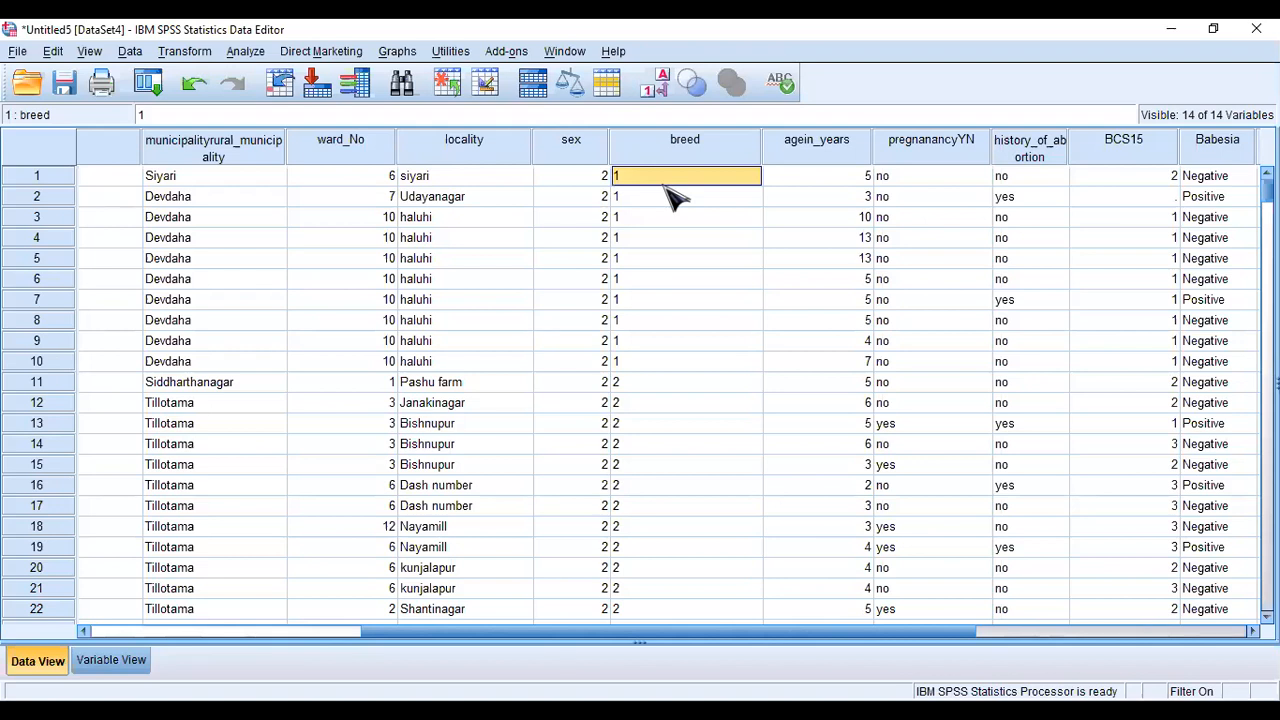
Step: Check the value labels defined for the breed variable and return to the data
{"action": "left_click", "coordinate": [104, 664]}
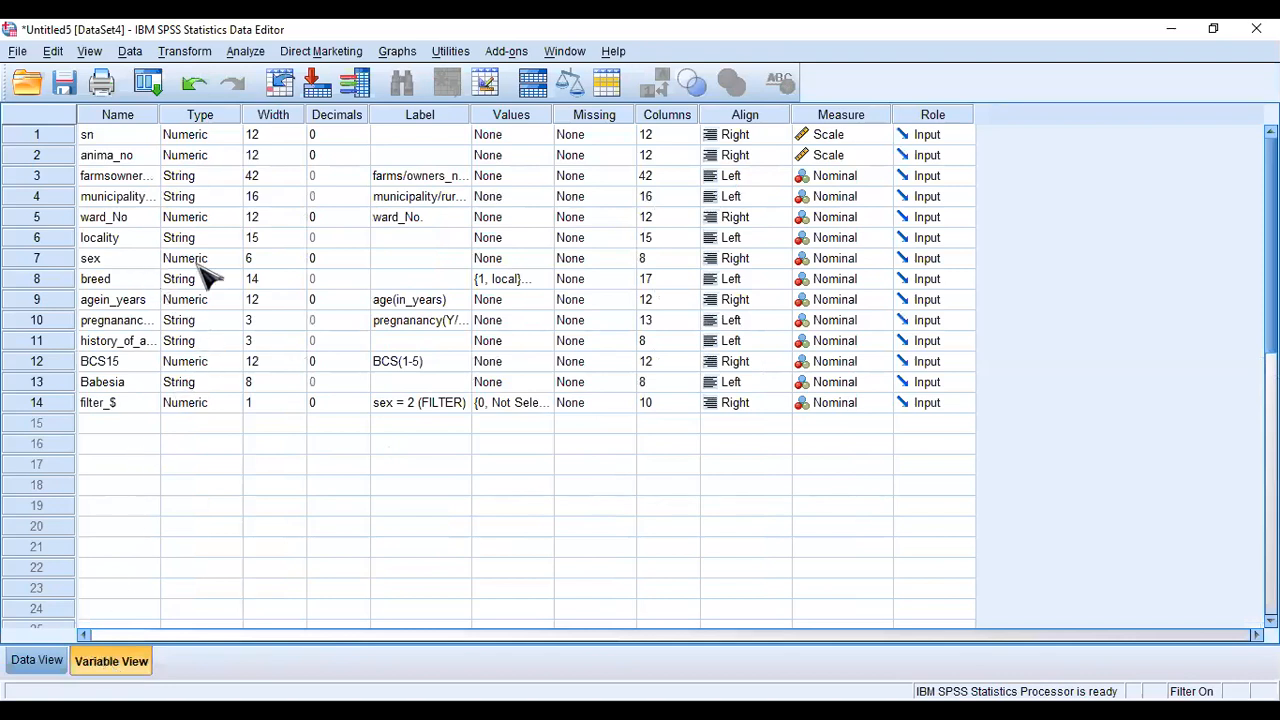
{"action": "left_click", "coordinate": [543, 281]}
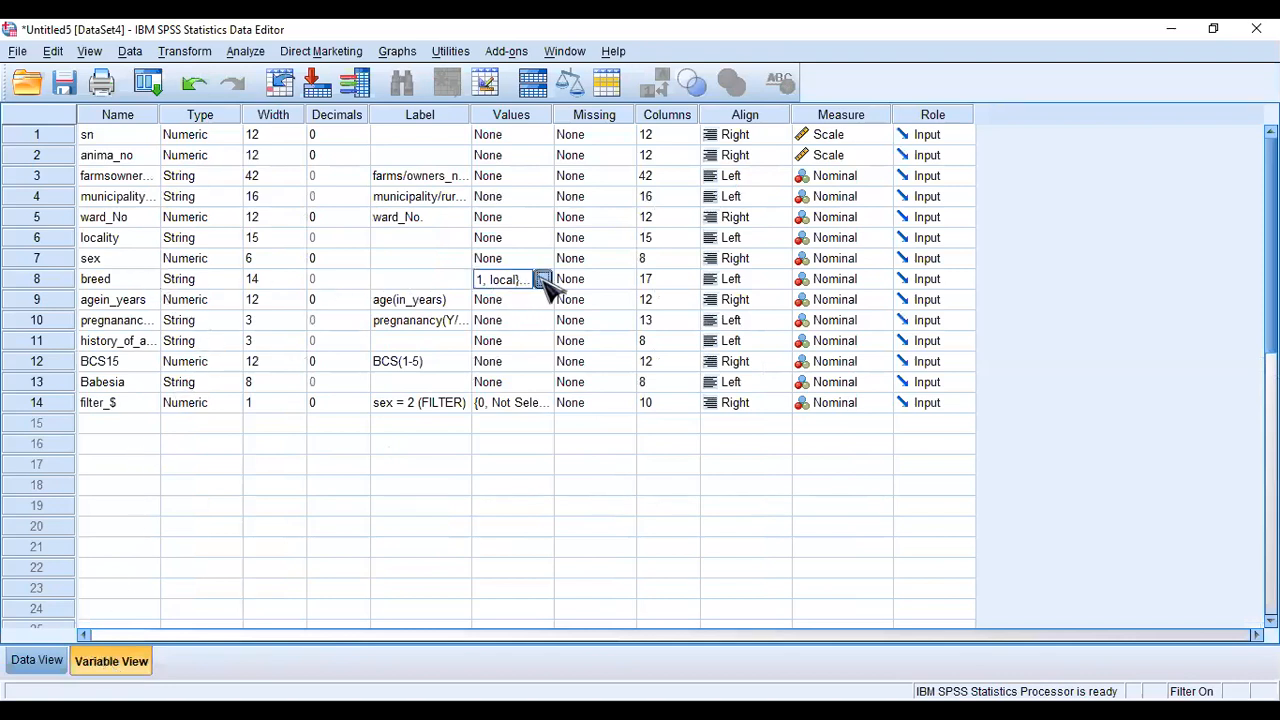
{"action": "left_click", "coordinate": [541, 280]}
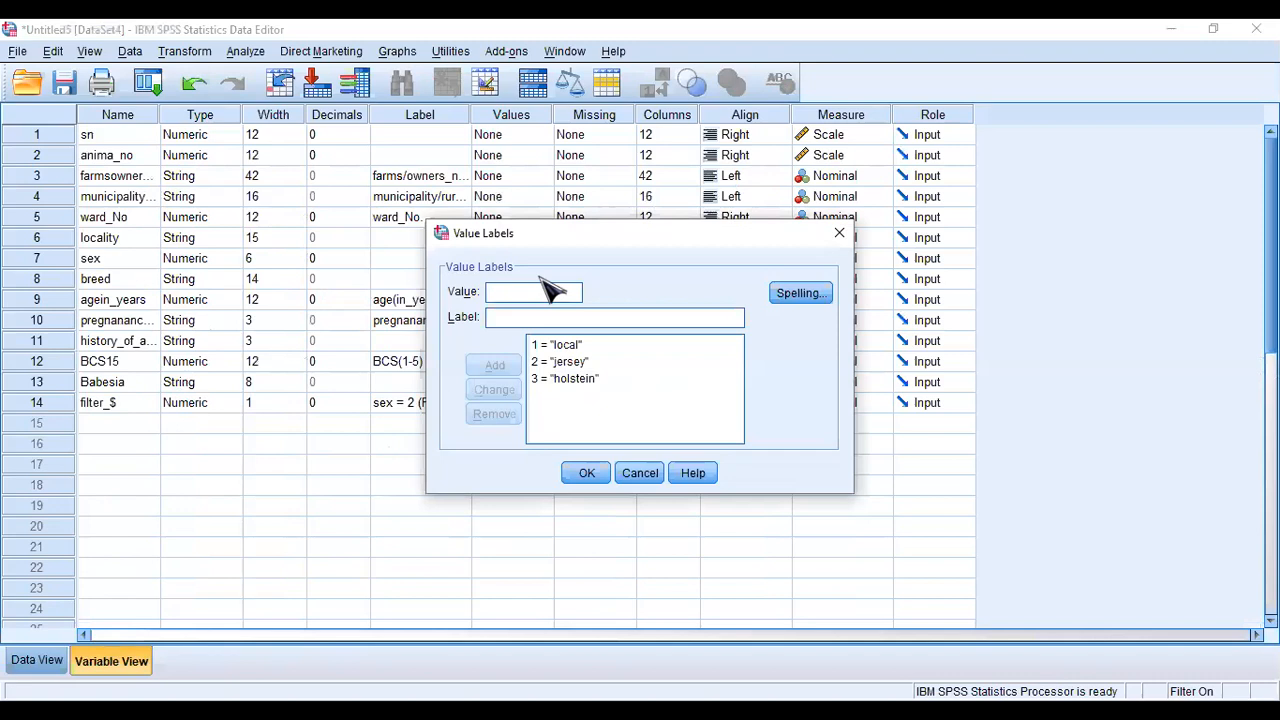
{"action": "left_click", "coordinate": [587, 474]}
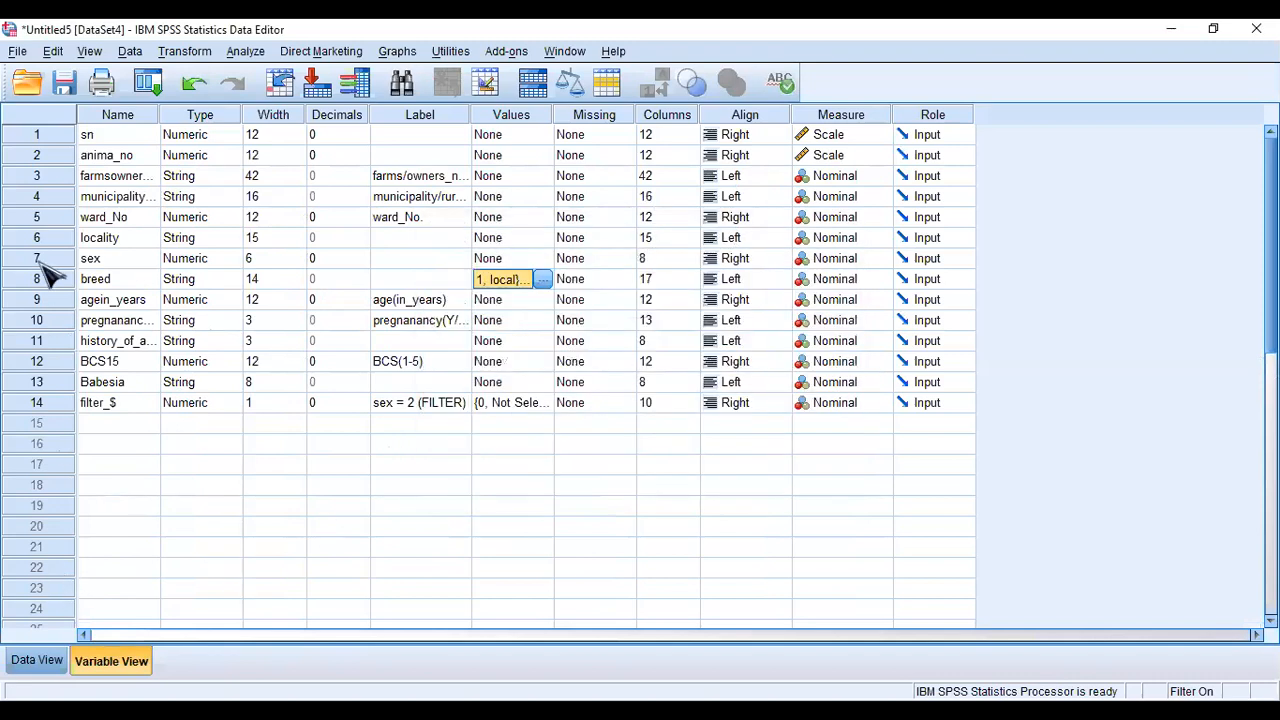
{"action": "left_click", "coordinate": [32, 664]}
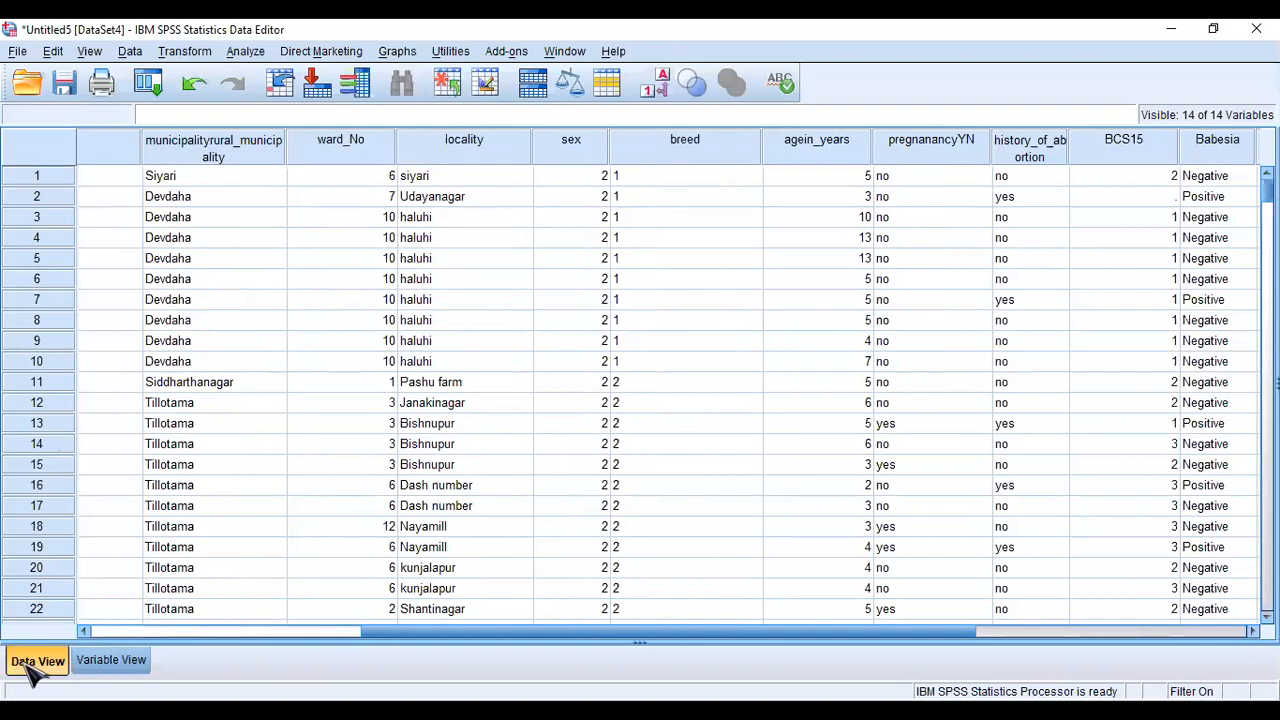
Step: Set up a recode of breed into a different variable, re-adding breed as input and naming the output breed_recode
{"action": "left_click", "coordinate": [246, 53]}
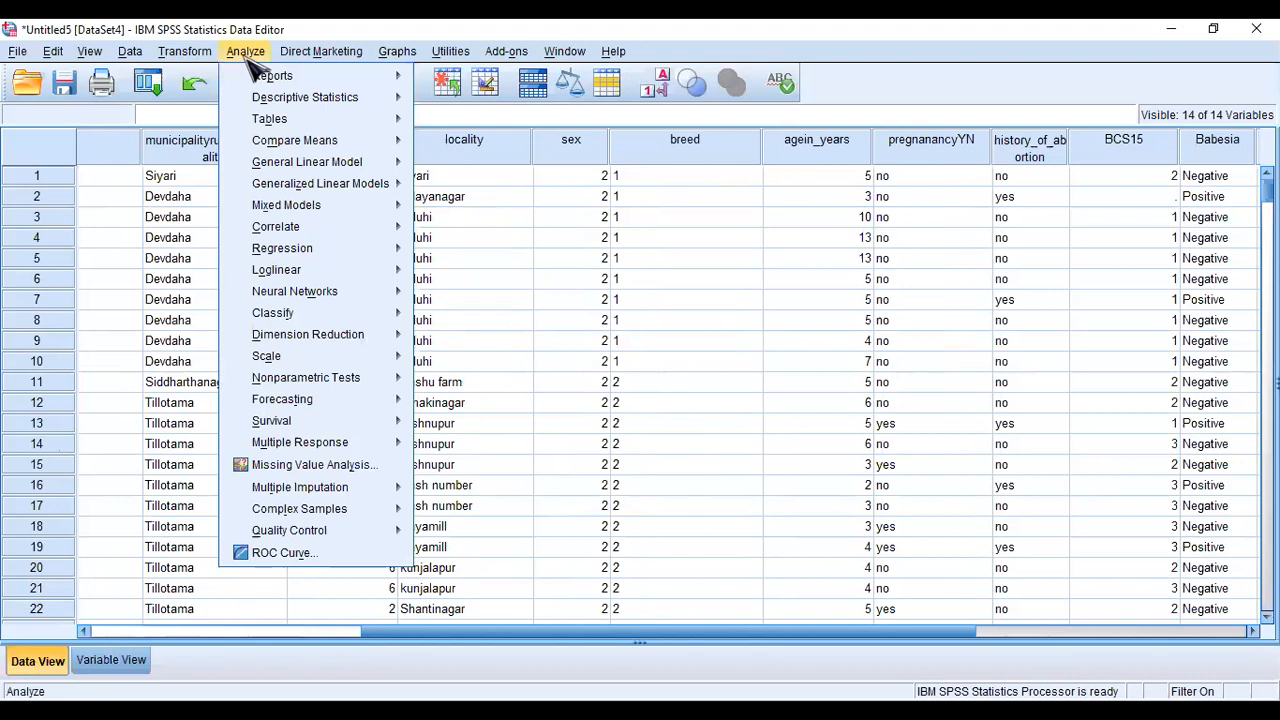
{"action": "mouse_move", "coordinate": [185, 55]}
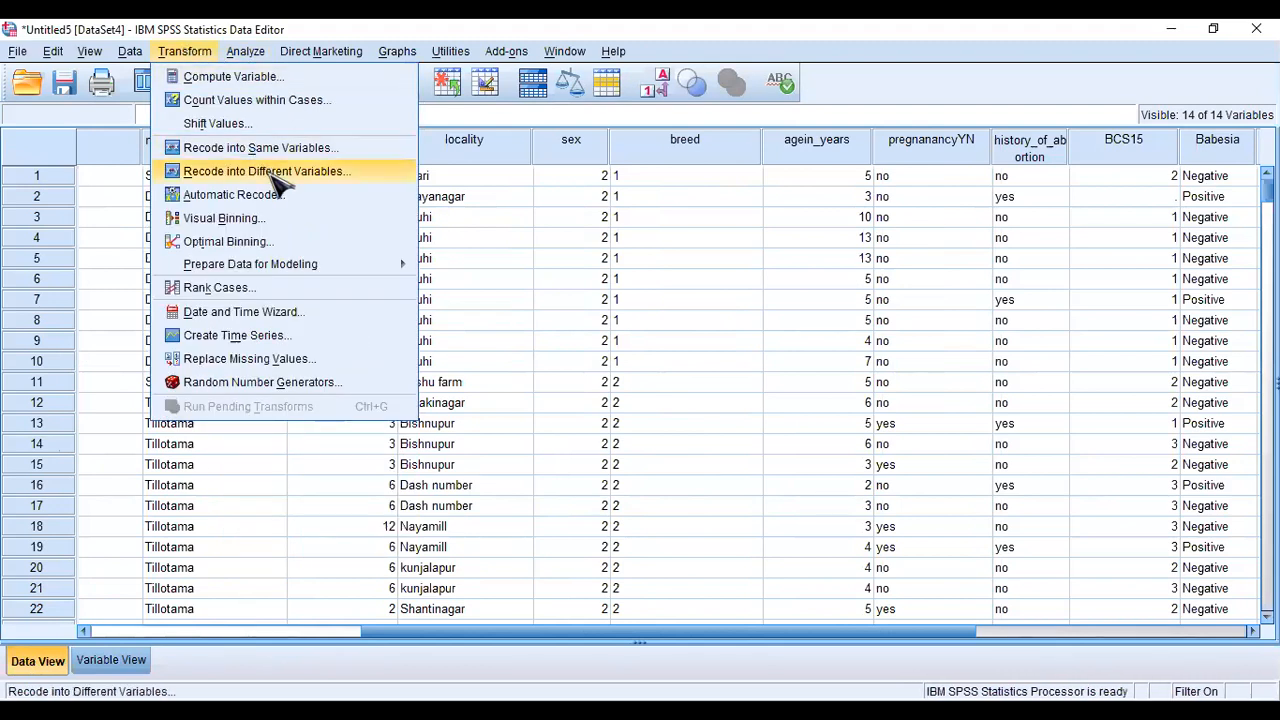
{"action": "left_click", "coordinate": [298, 178]}
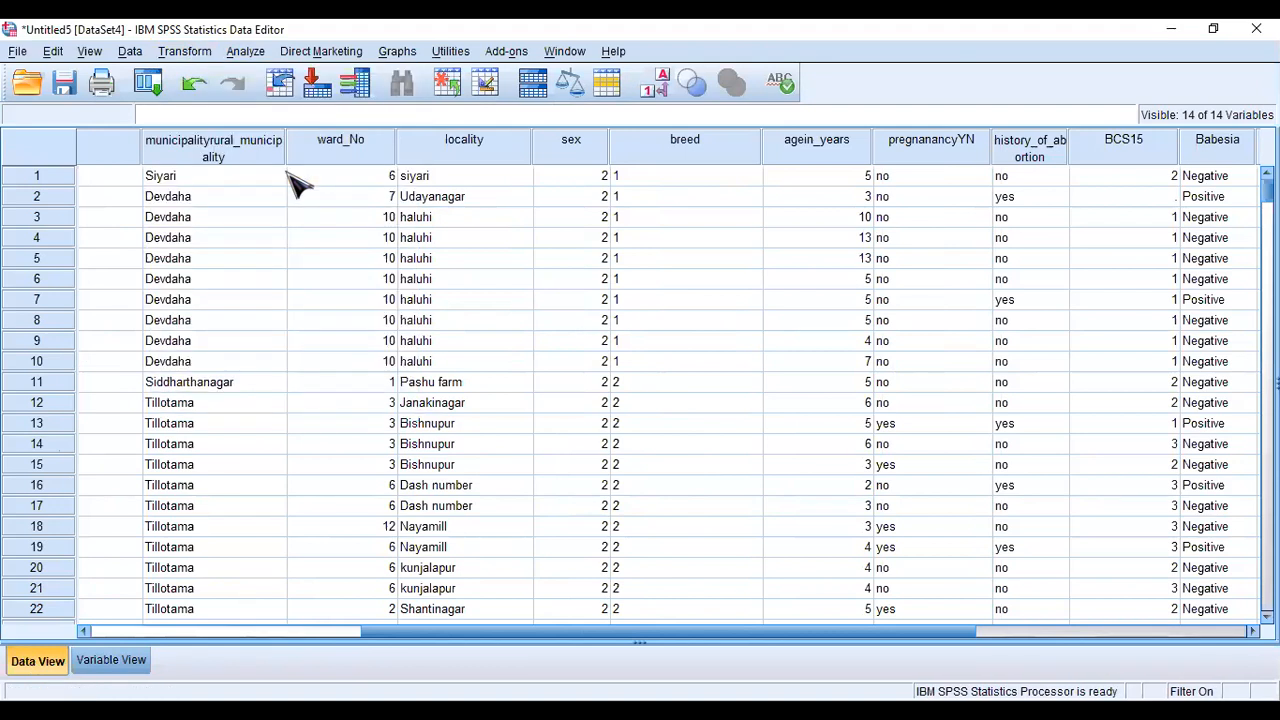
{"action": "left_click", "coordinate": [618, 258]}
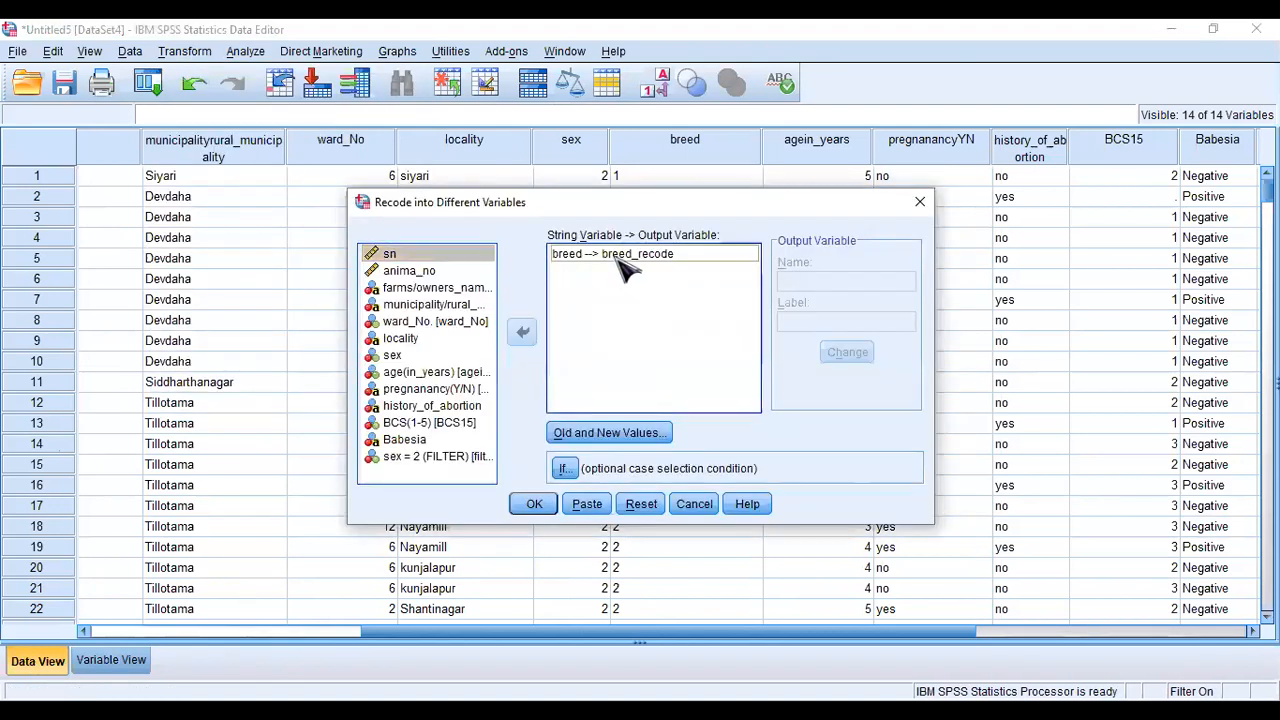
{"action": "left_click", "coordinate": [522, 332]}
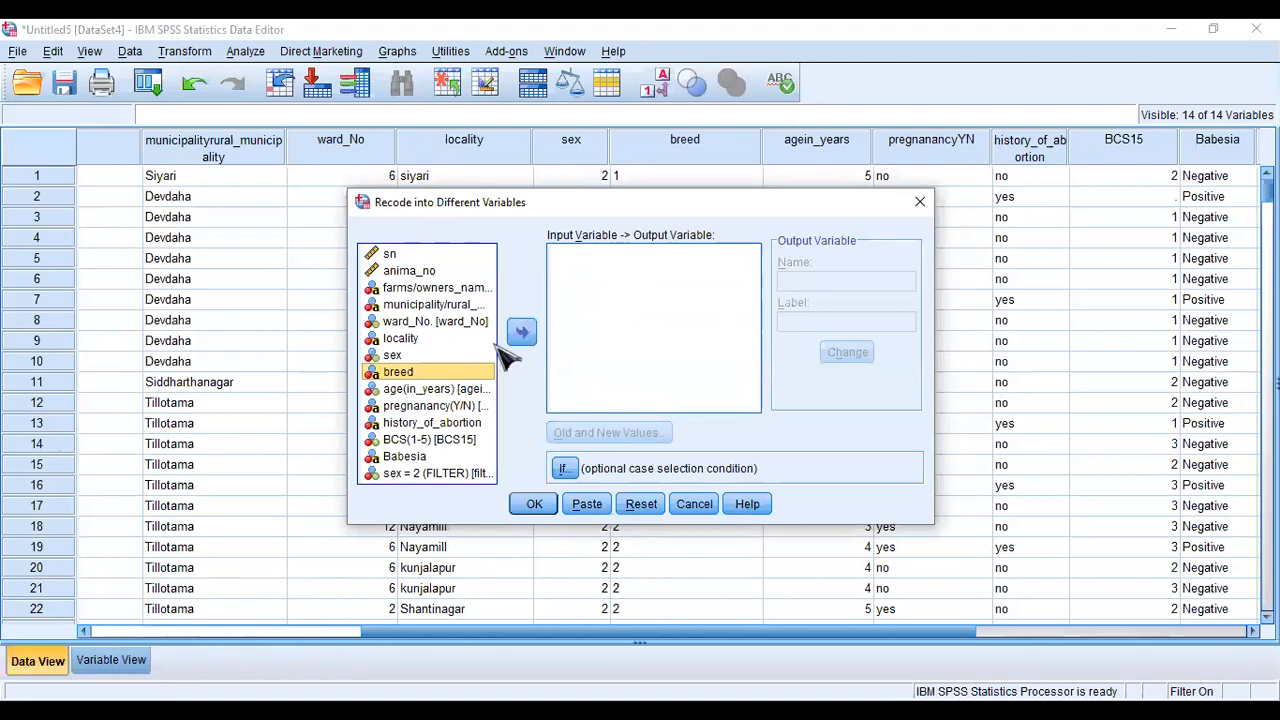
{"action": "left_click", "coordinate": [524, 335]}
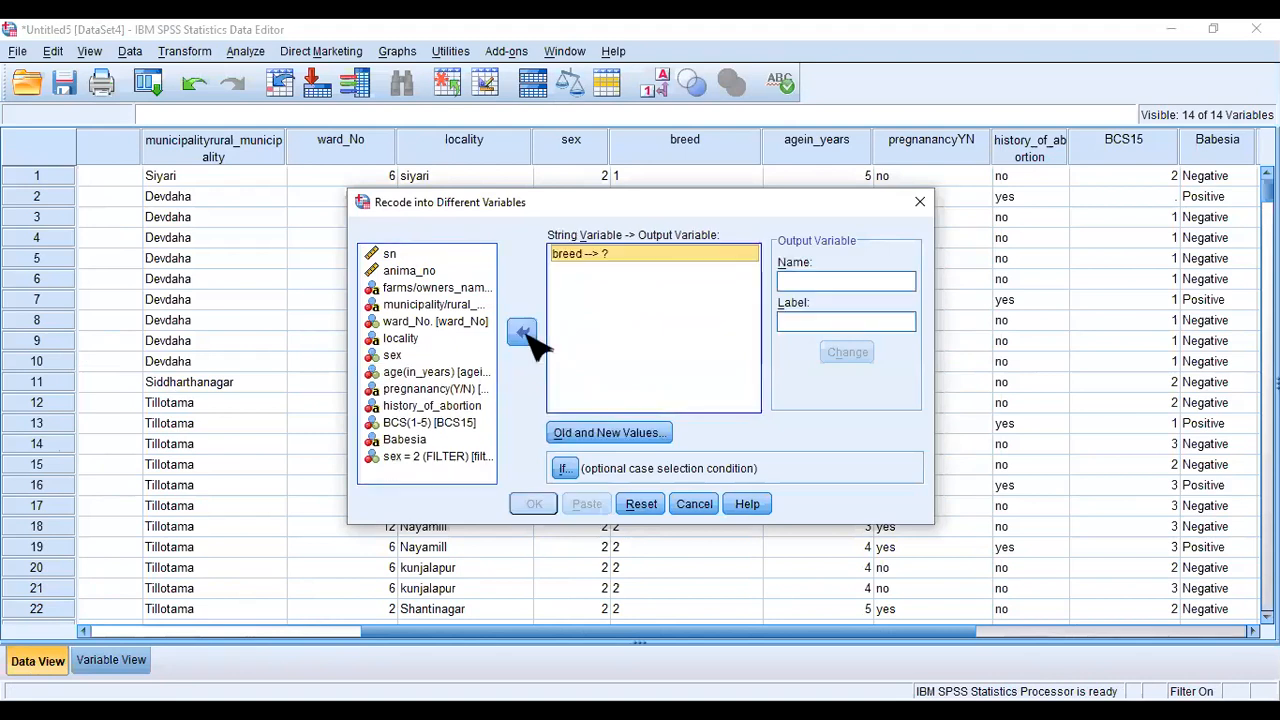
{"action": "left_click", "coordinate": [845, 283]}
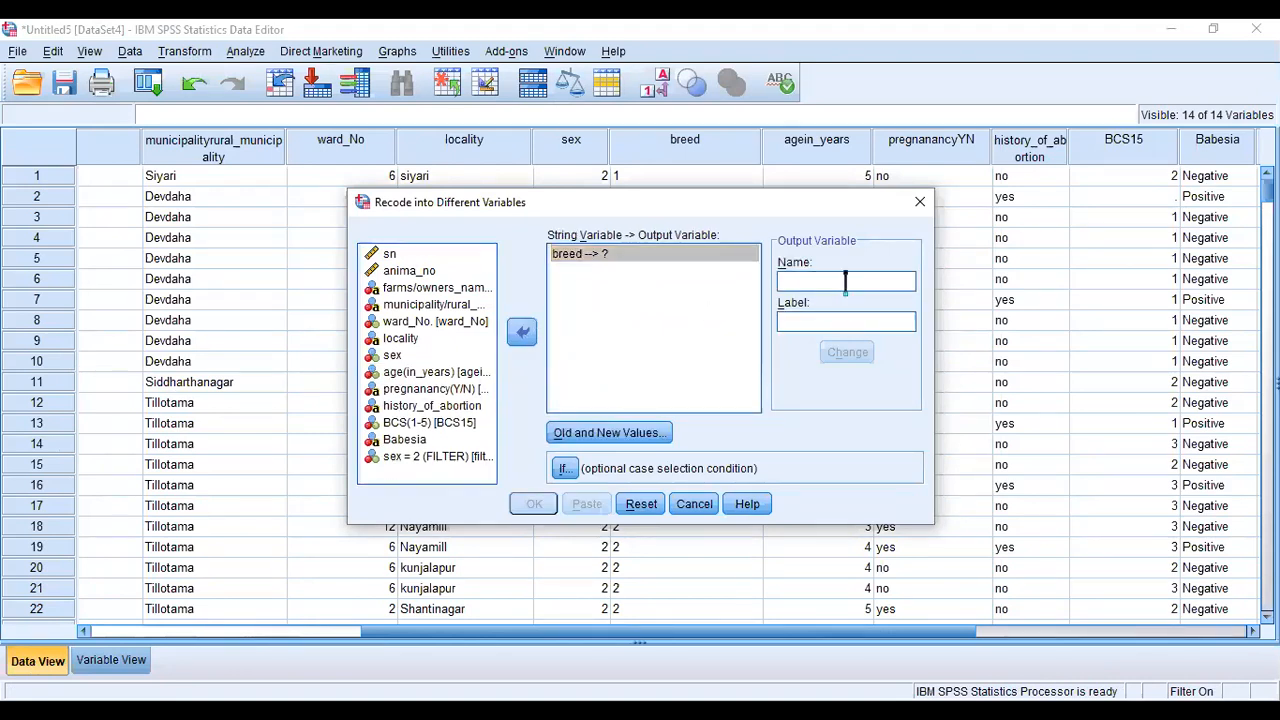
{"action": "type", "text": "bre"}
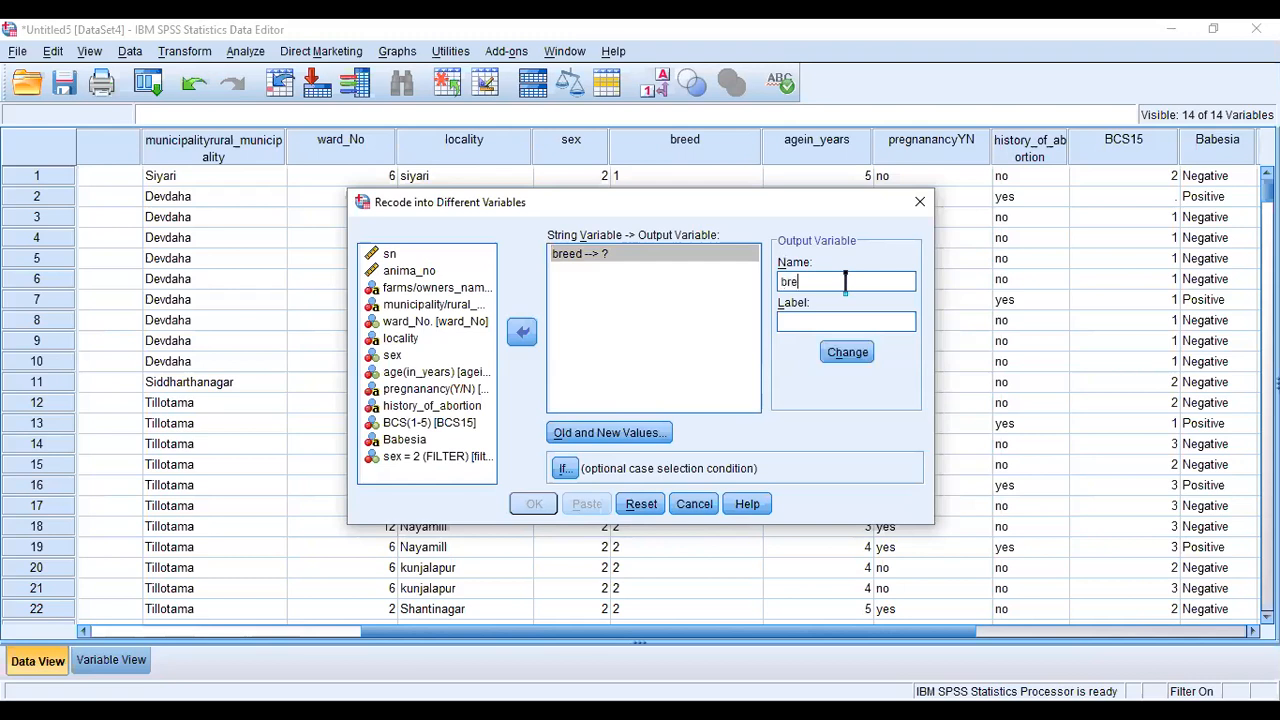
{"action": "type", "text": "ed_recode"}
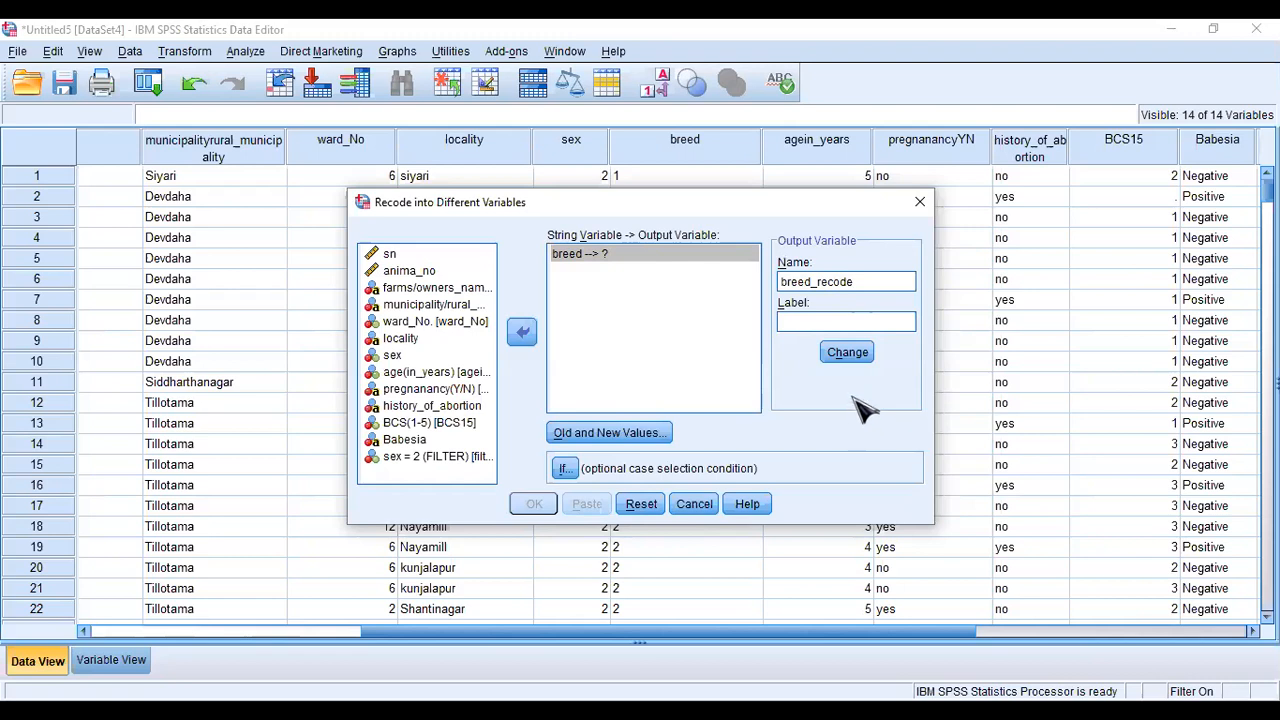
{"action": "left_click", "coordinate": [848, 353]}
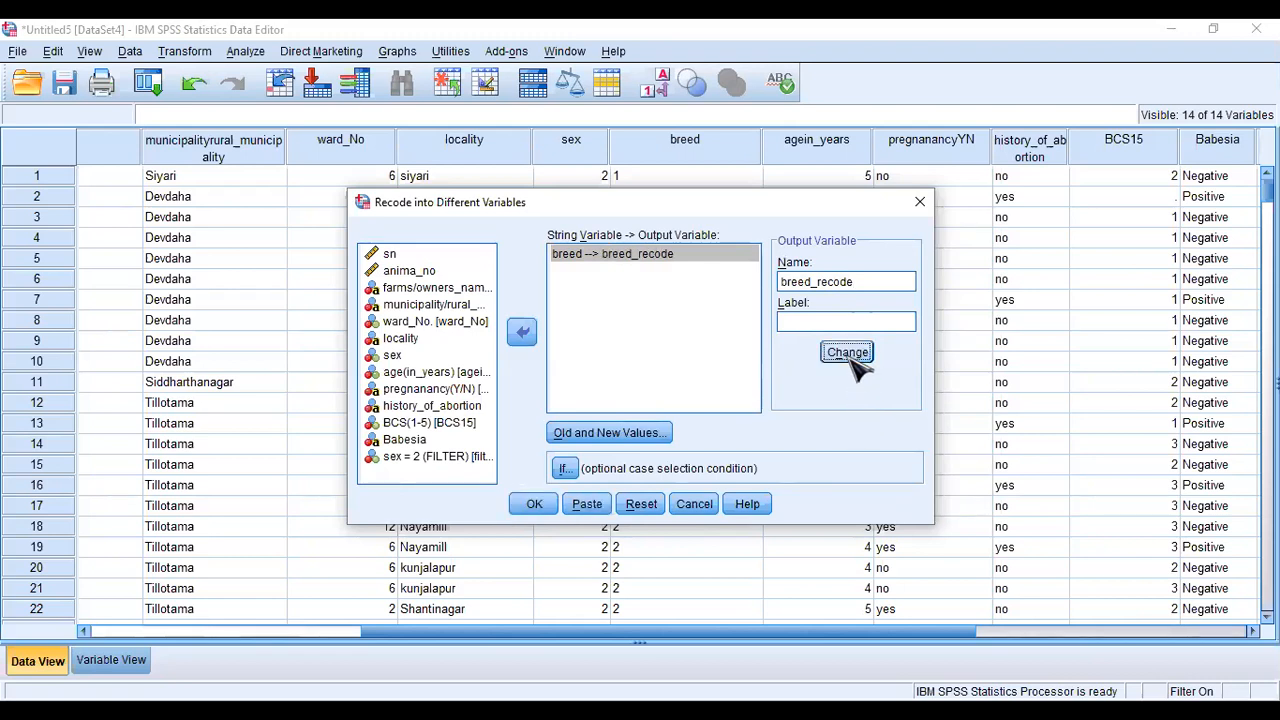
Step: Remove the three leftover old-to-new value mappings for values 1, 2 and 3 from the breed recode
{"action": "left_click", "coordinate": [640, 437]}
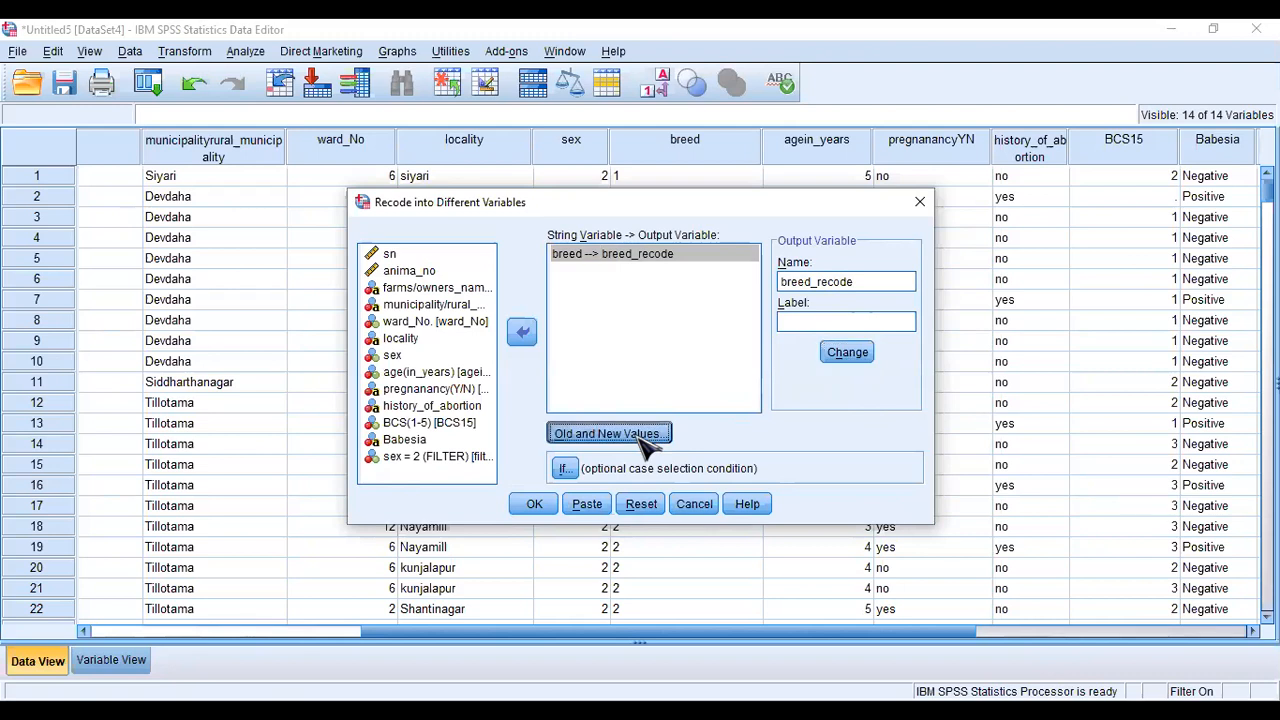
{"action": "left_click", "coordinate": [728, 333]}
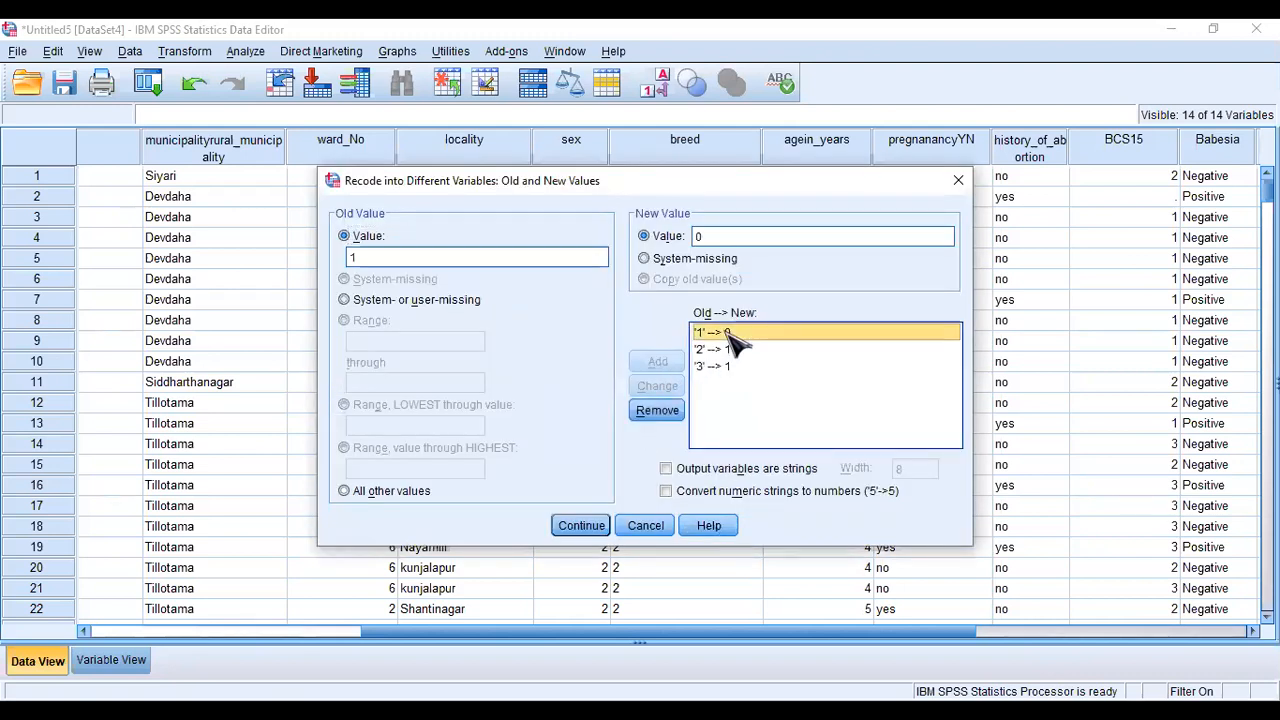
{"action": "left_click", "coordinate": [657, 410]}
{"action": "left_click", "coordinate": [716, 333]}
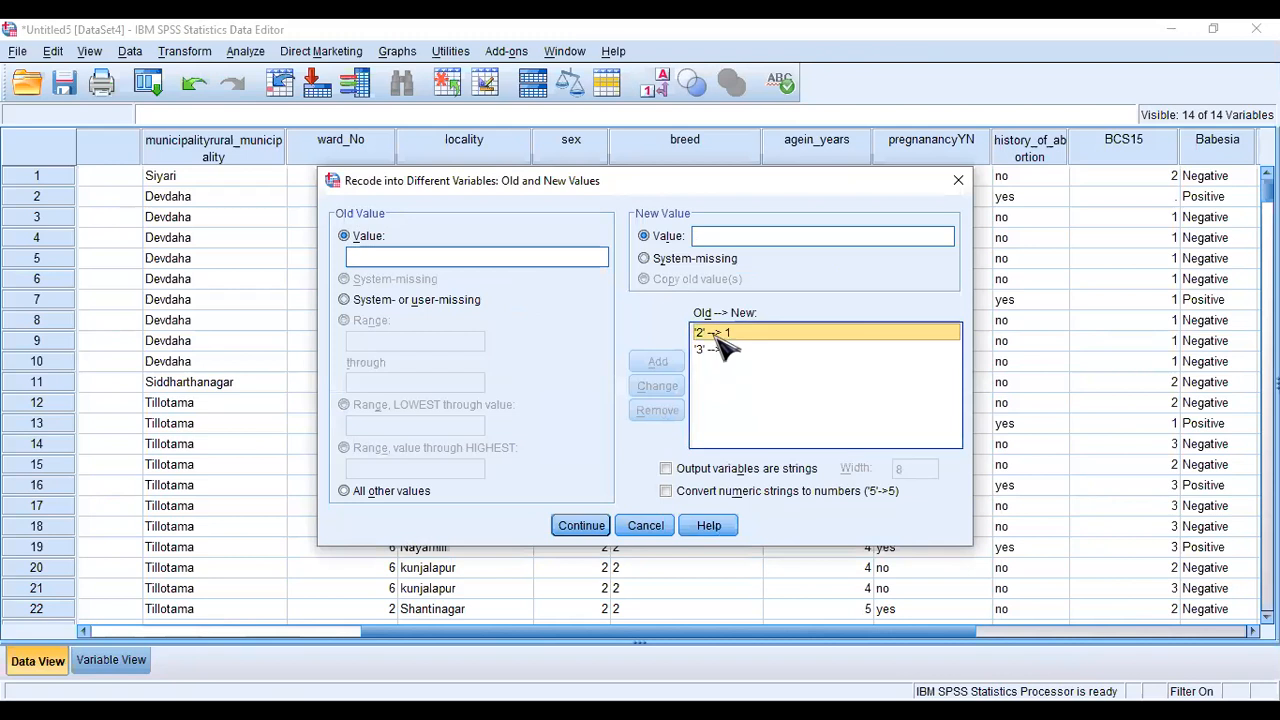
{"action": "left_click", "coordinate": [670, 410]}
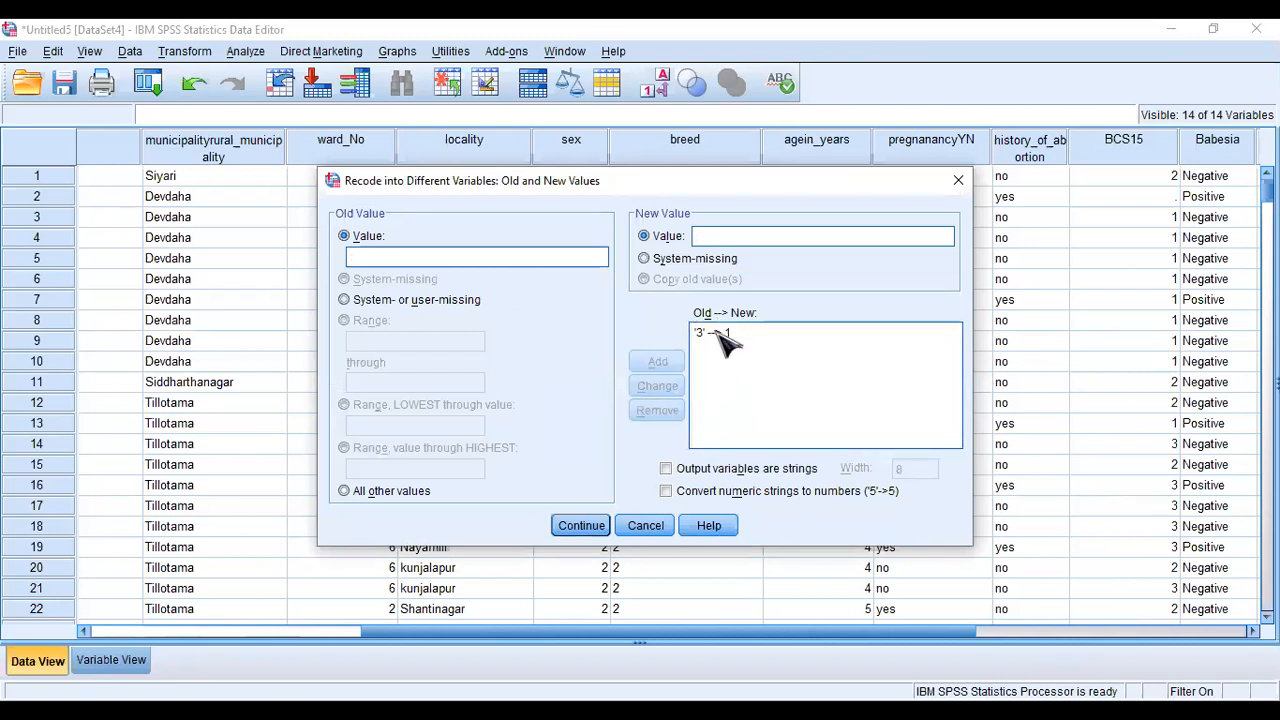
{"action": "left_click", "coordinate": [716, 333]}
{"action": "left_click", "coordinate": [660, 412]}
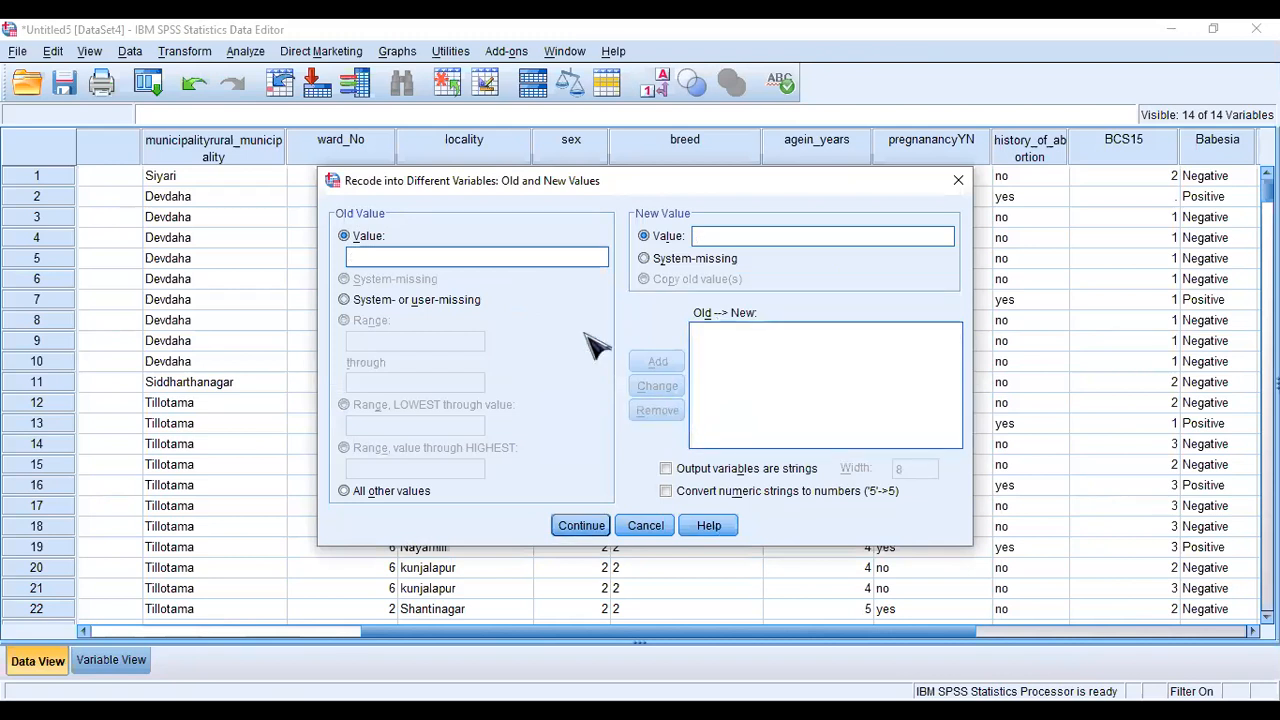
Step: Map old breed value 1 to new value 0 and old value 2 to new value 1 in the recode
{"action": "left_click", "coordinate": [431, 258]}
{"action": "type", "text": "1"}
{"action": "left_click", "coordinate": [721, 236]}
{"action": "type", "text": "0"}
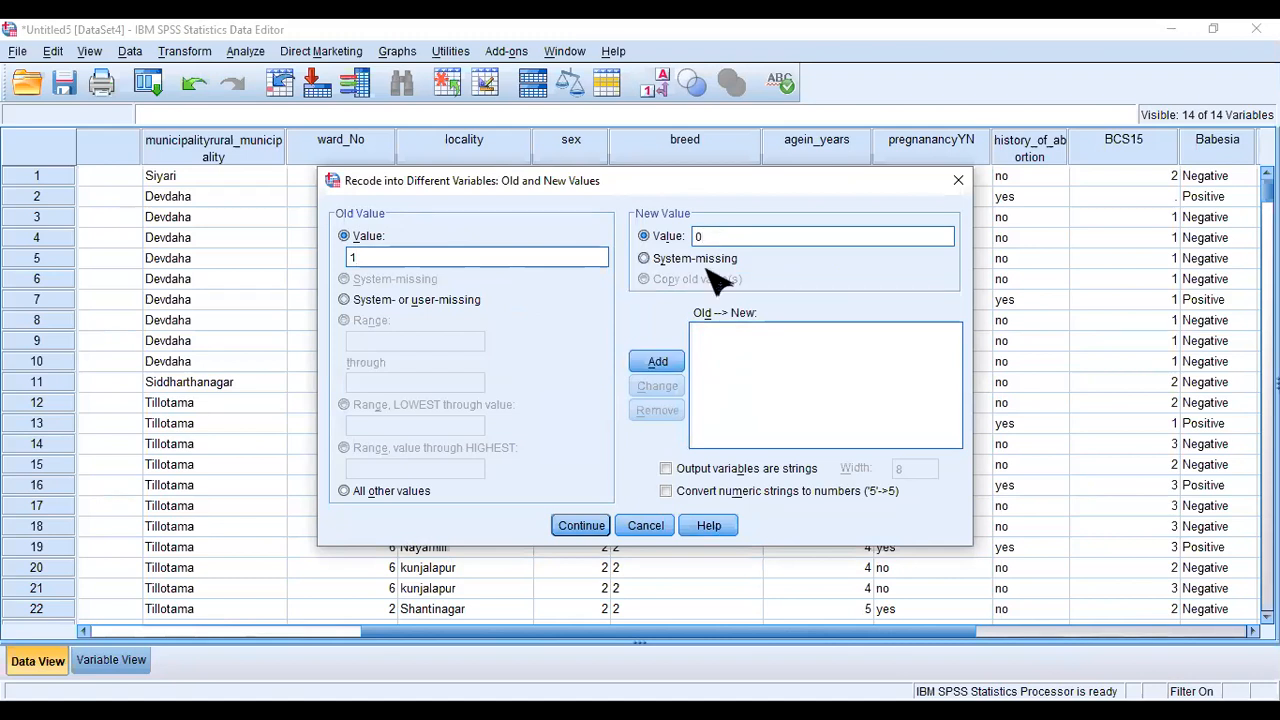
{"action": "left_click", "coordinate": [660, 364]}
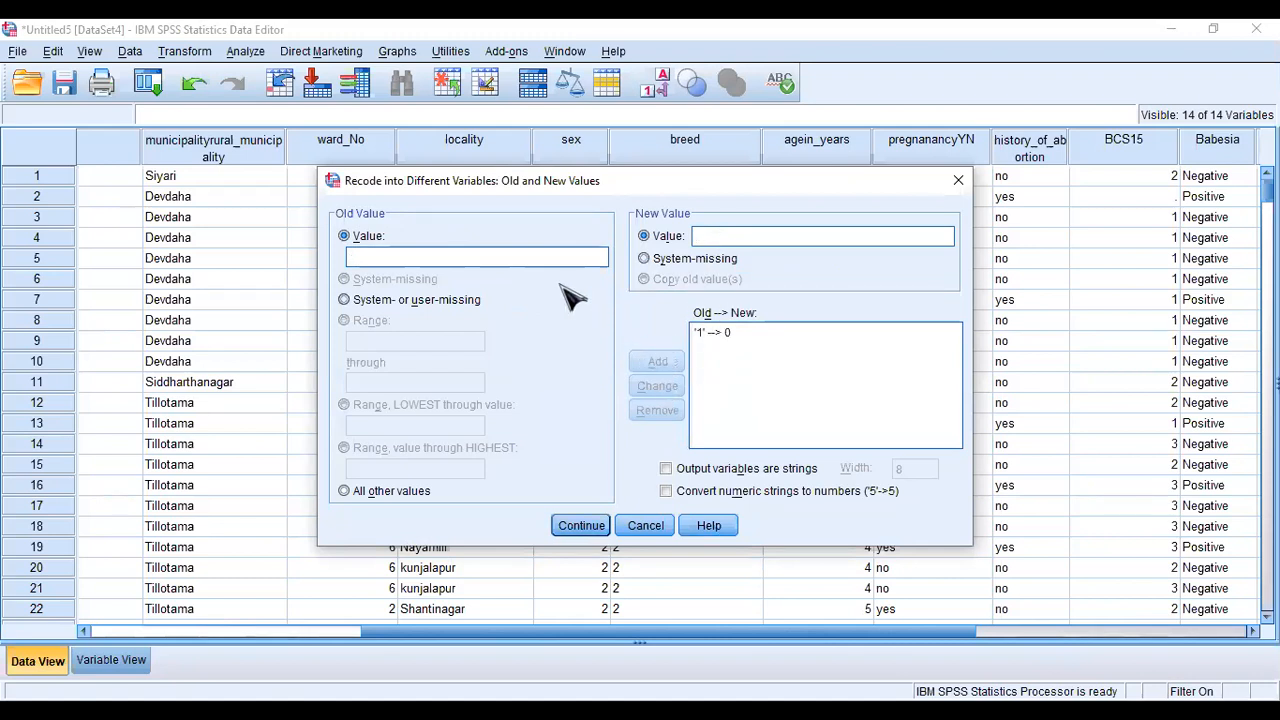
{"action": "left_click", "coordinate": [510, 256]}
{"action": "type", "text": "2"}
{"action": "left_click", "coordinate": [748, 236]}
{"action": "type", "text": "1"}
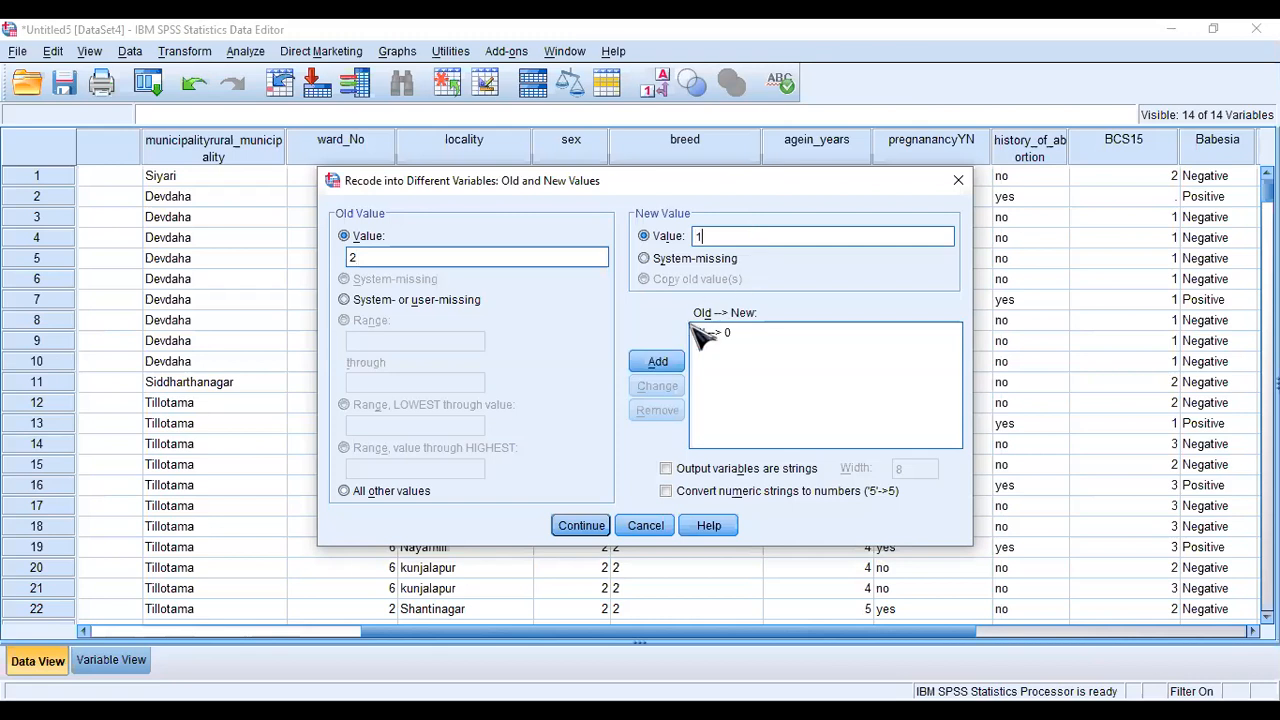
{"action": "left_click", "coordinate": [657, 361]}
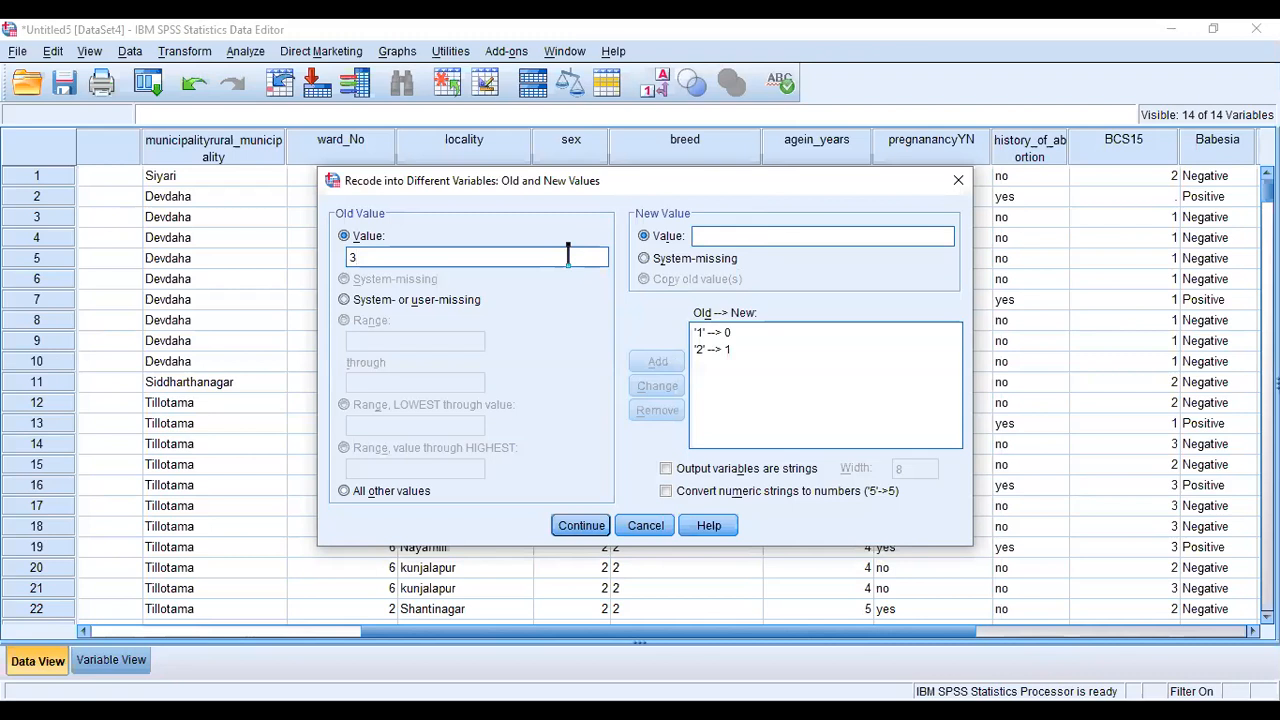
Step: Map old breed value 3 to new value 1 and run the recode into breed_recode
{"action": "left_click", "coordinate": [736, 235]}
{"action": "type", "text": "1"}
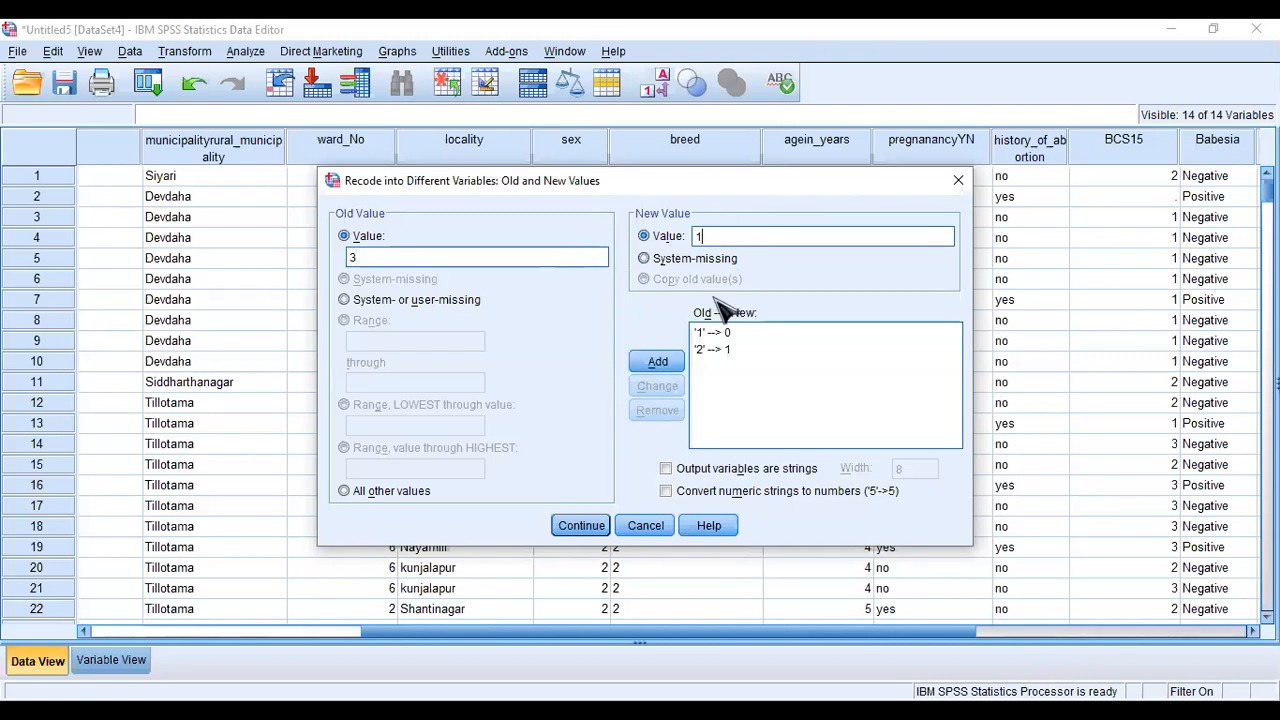
{"action": "left_click", "coordinate": [665, 362]}
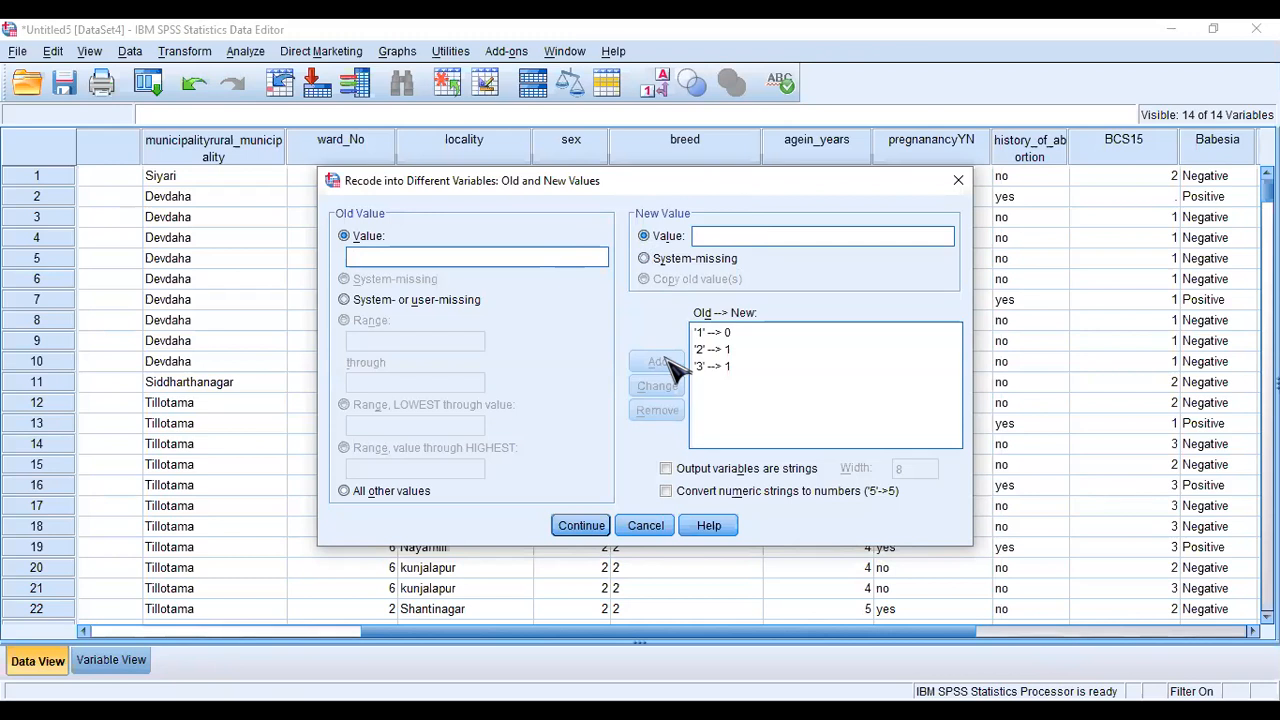
{"action": "left_click", "coordinate": [578, 530]}
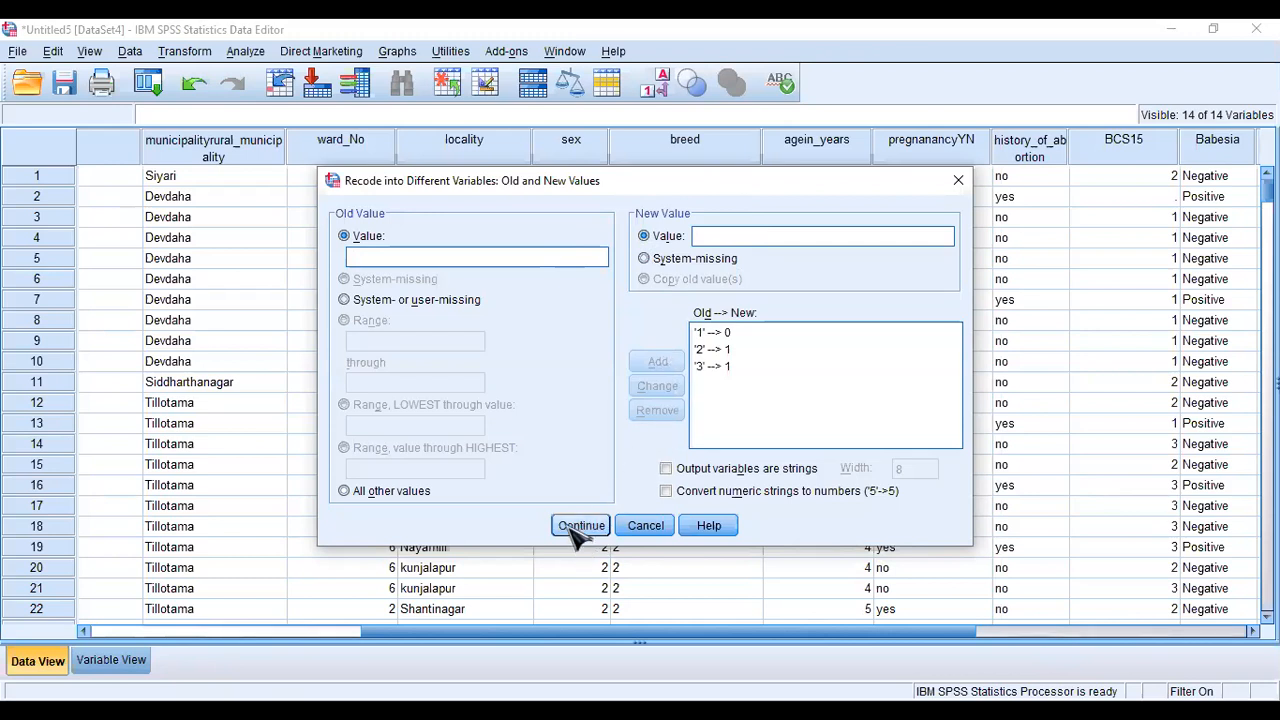
{"action": "left_click", "coordinate": [580, 526]}
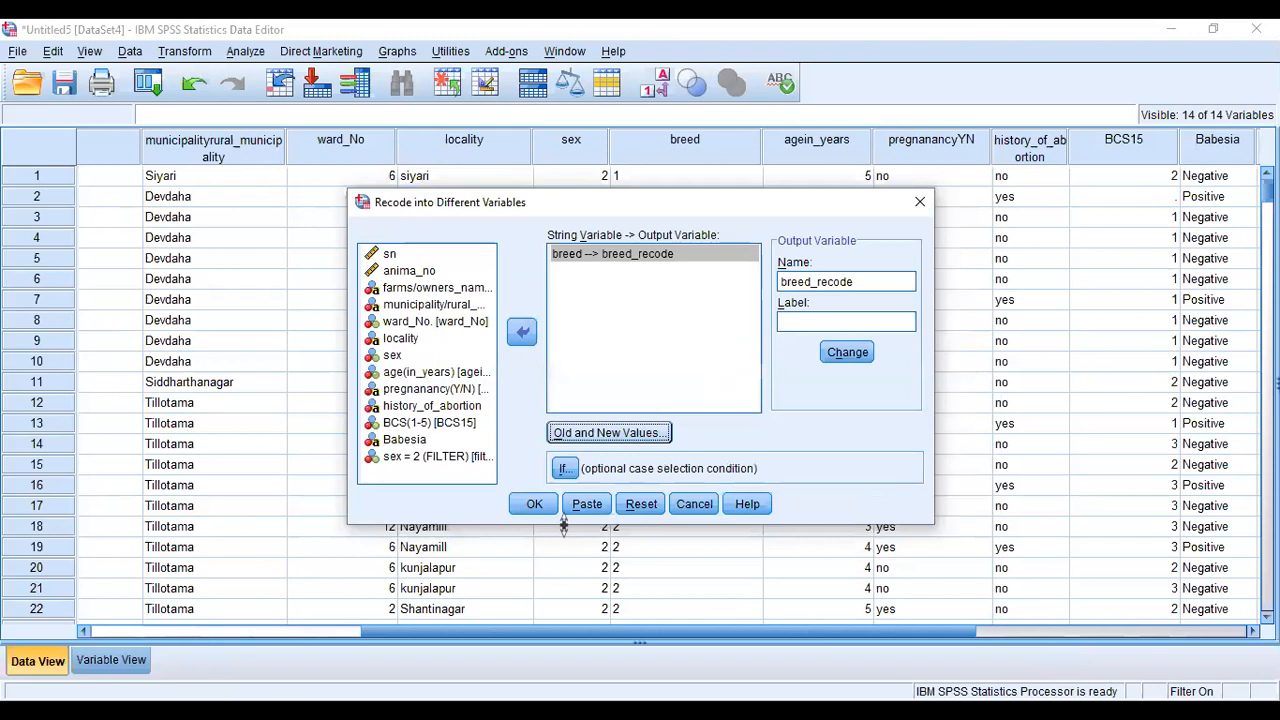
{"action": "left_click", "coordinate": [530, 507]}
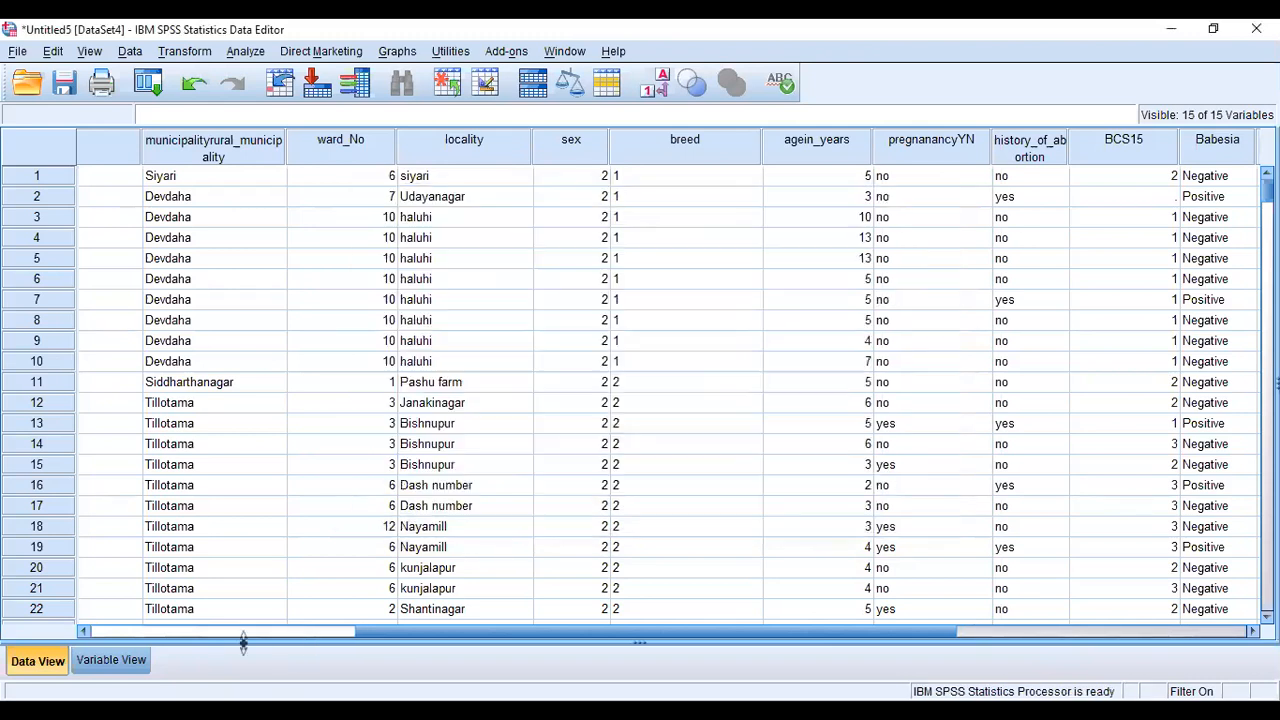
Step: Delete the filter_$ variable from the variable list
{"action": "left_click", "coordinate": [110, 661]}
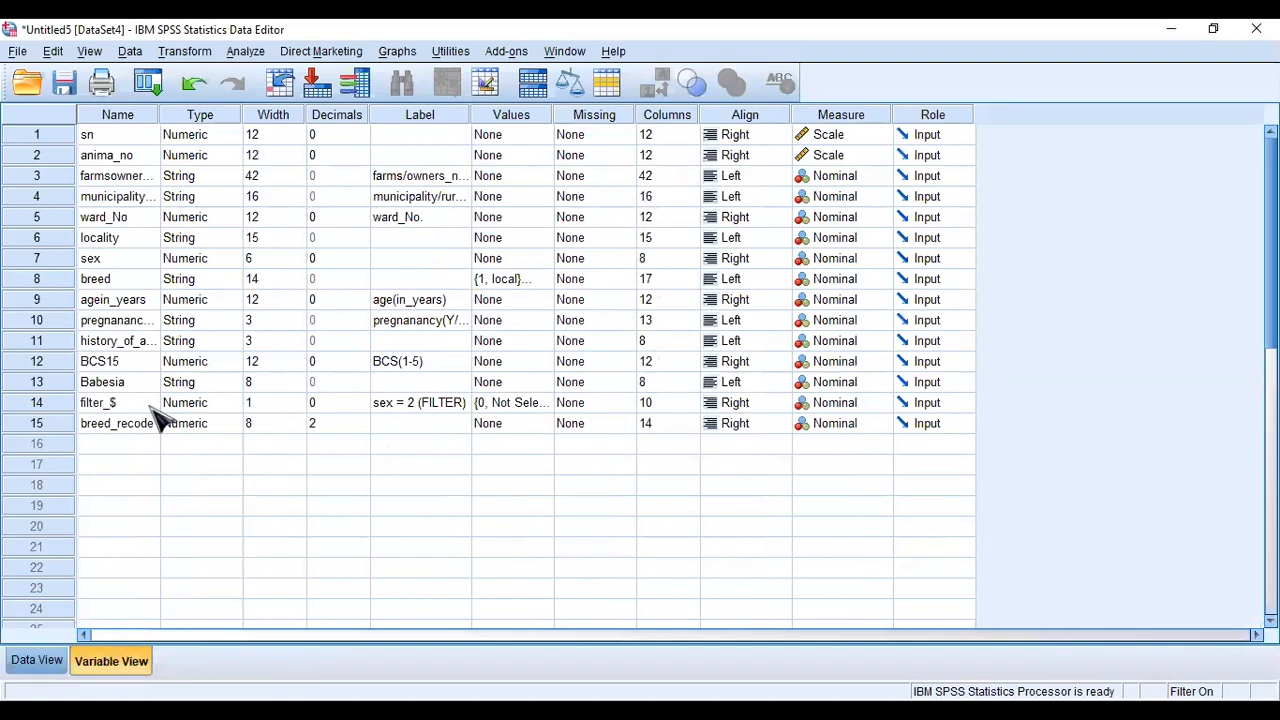
{"action": "left_click", "coordinate": [66, 406]}
{"action": "right_click", "coordinate": [66, 405]}
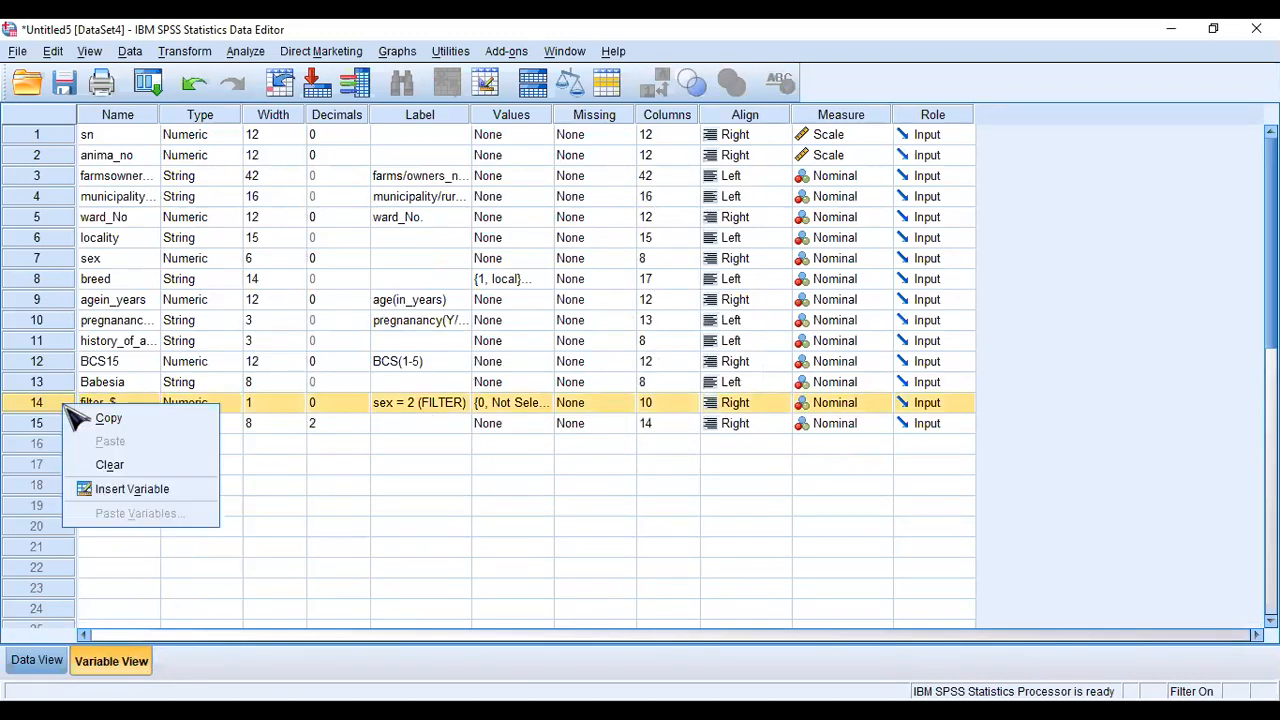
{"action": "left_click", "coordinate": [110, 465]}
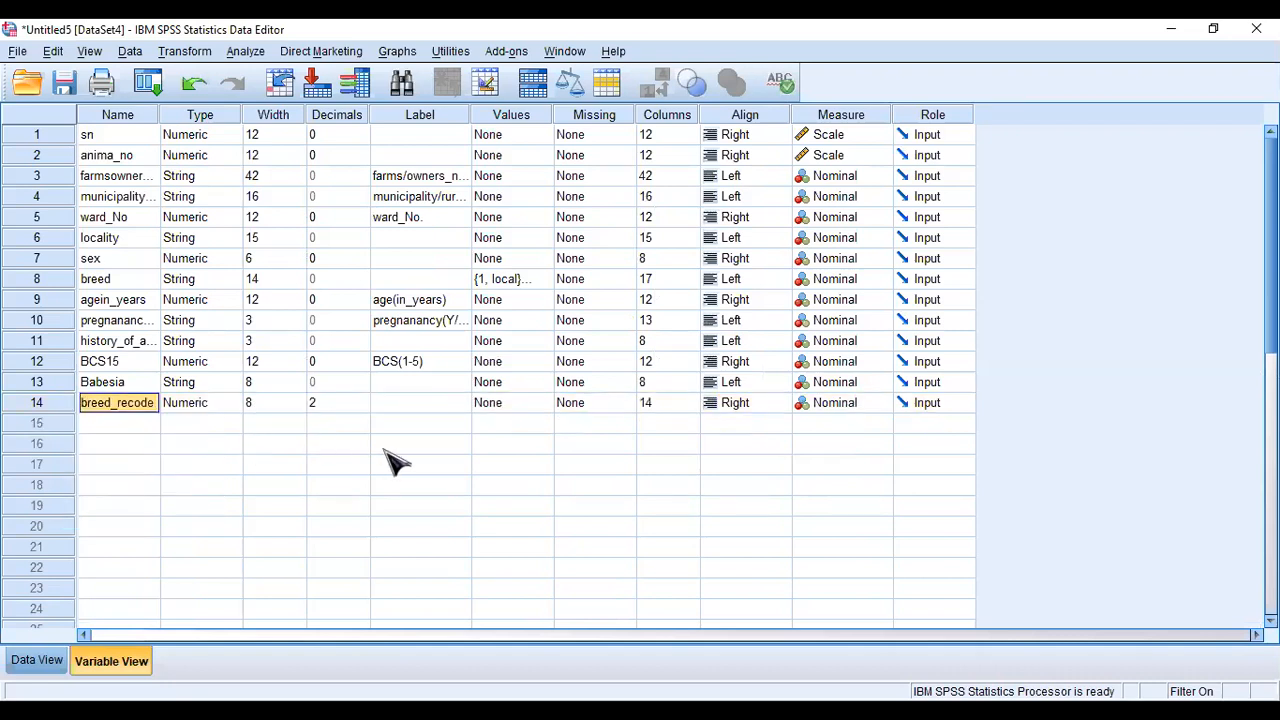
Step: Define value labels for breed_recode: 0 as "local" and 1 as "exotic"
{"action": "left_click", "coordinate": [548, 406]}
{"action": "left_click", "coordinate": [543, 404]}
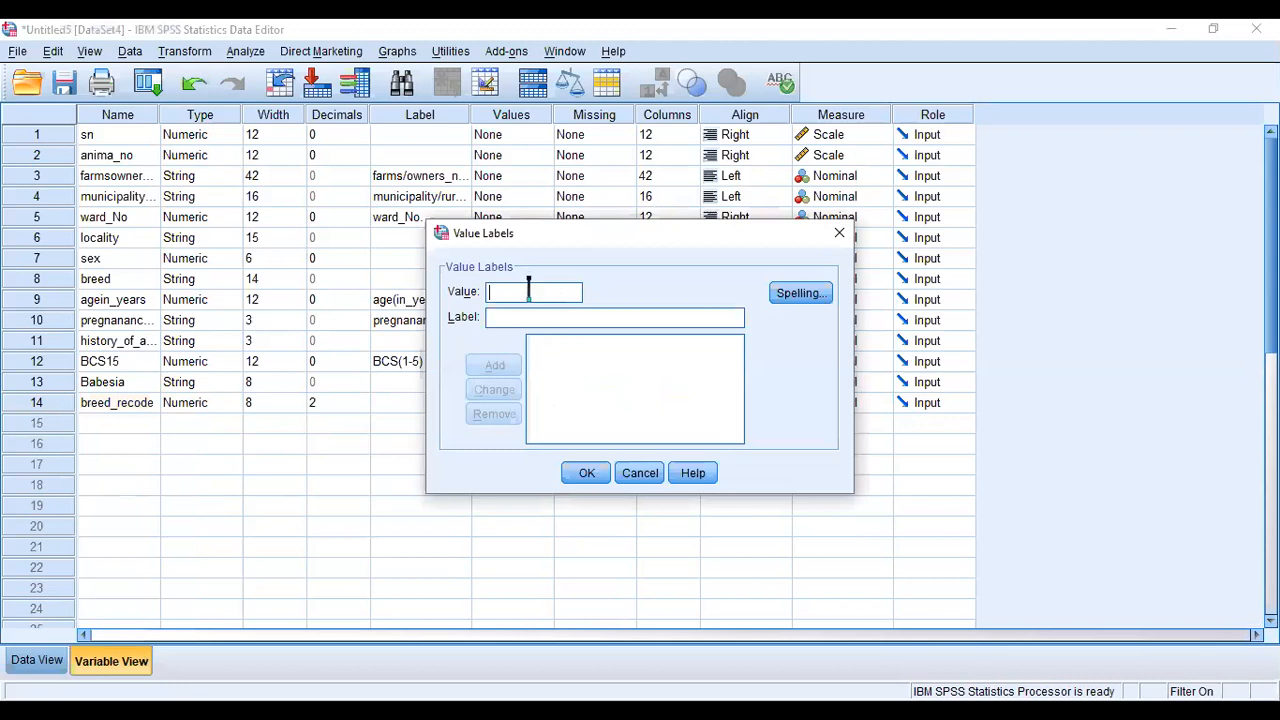
{"action": "type", "text": "0local"}
{"action": "left_click", "coordinate": [497, 367]}
{"action": "type", "text": "1"}
{"action": "left_click", "coordinate": [527, 318]}
{"action": "type", "text": "exotic"}
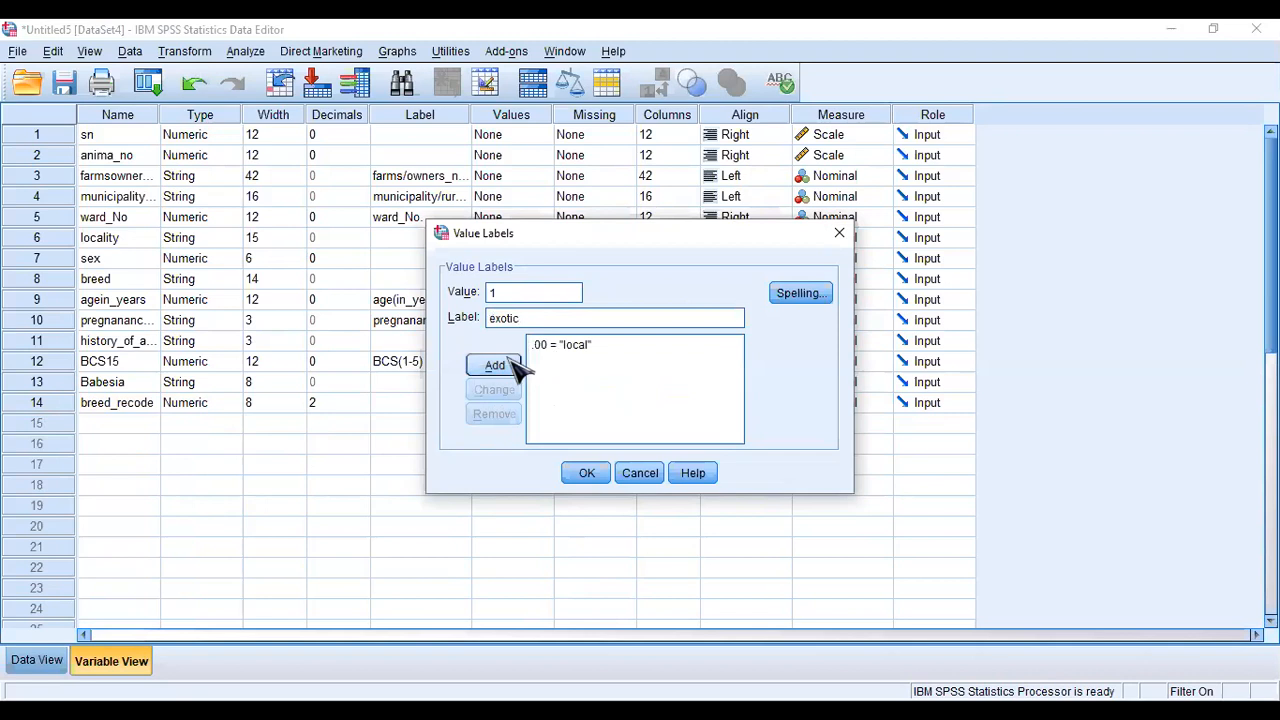
{"action": "left_click", "coordinate": [508, 364]}
{"action": "left_click", "coordinate": [588, 474]}
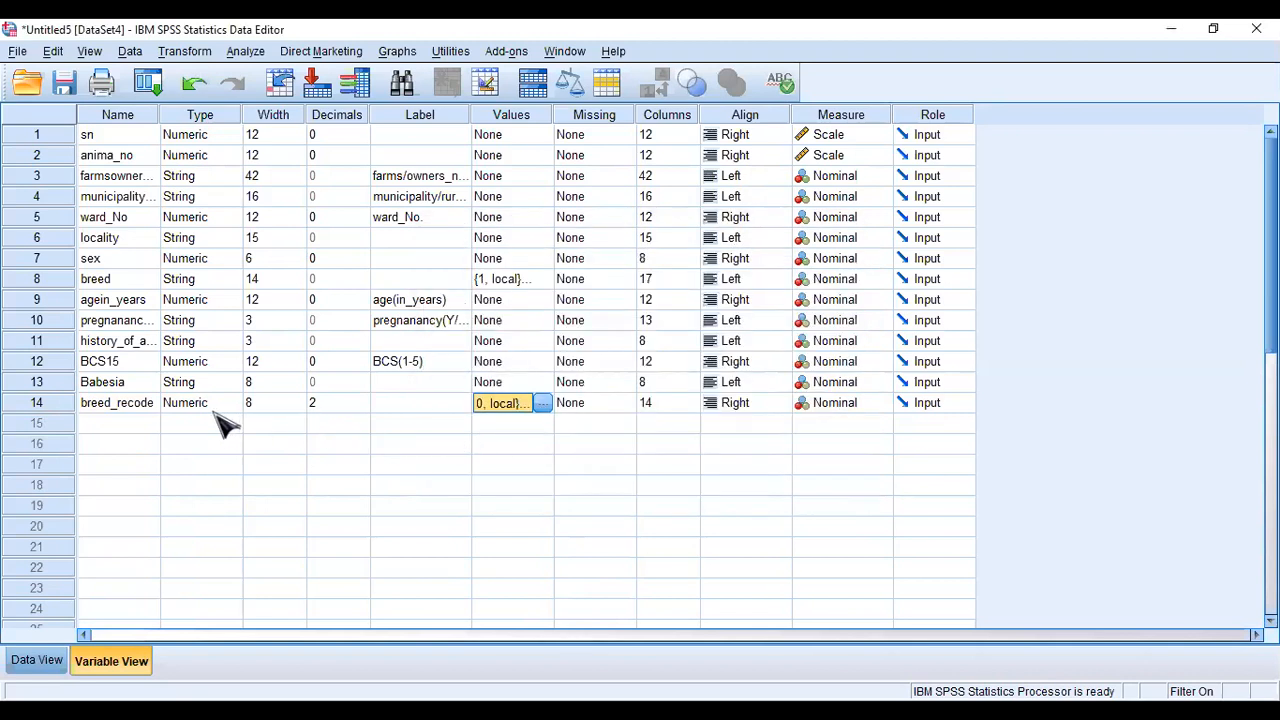
Step: Return to the data, set case selection to use a condition, and clear the existing condition expression
{"action": "left_click", "coordinate": [40, 664]}
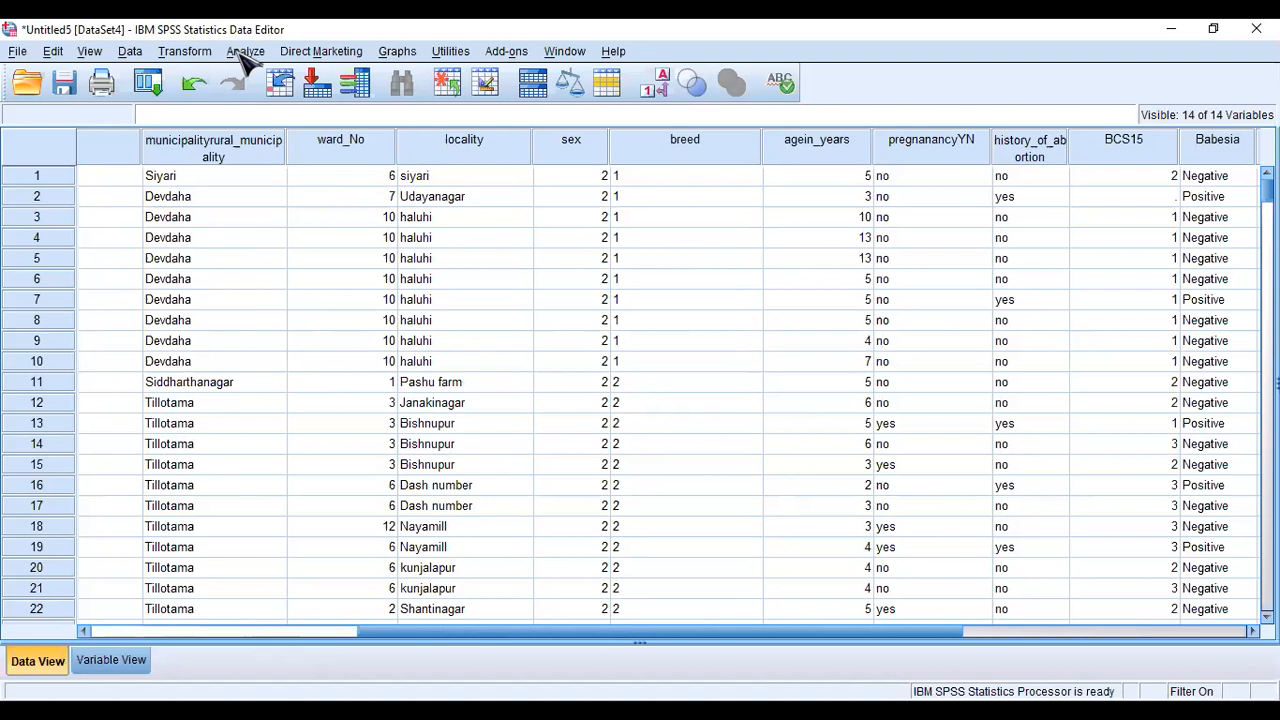
{"action": "left_click", "coordinate": [140, 56]}
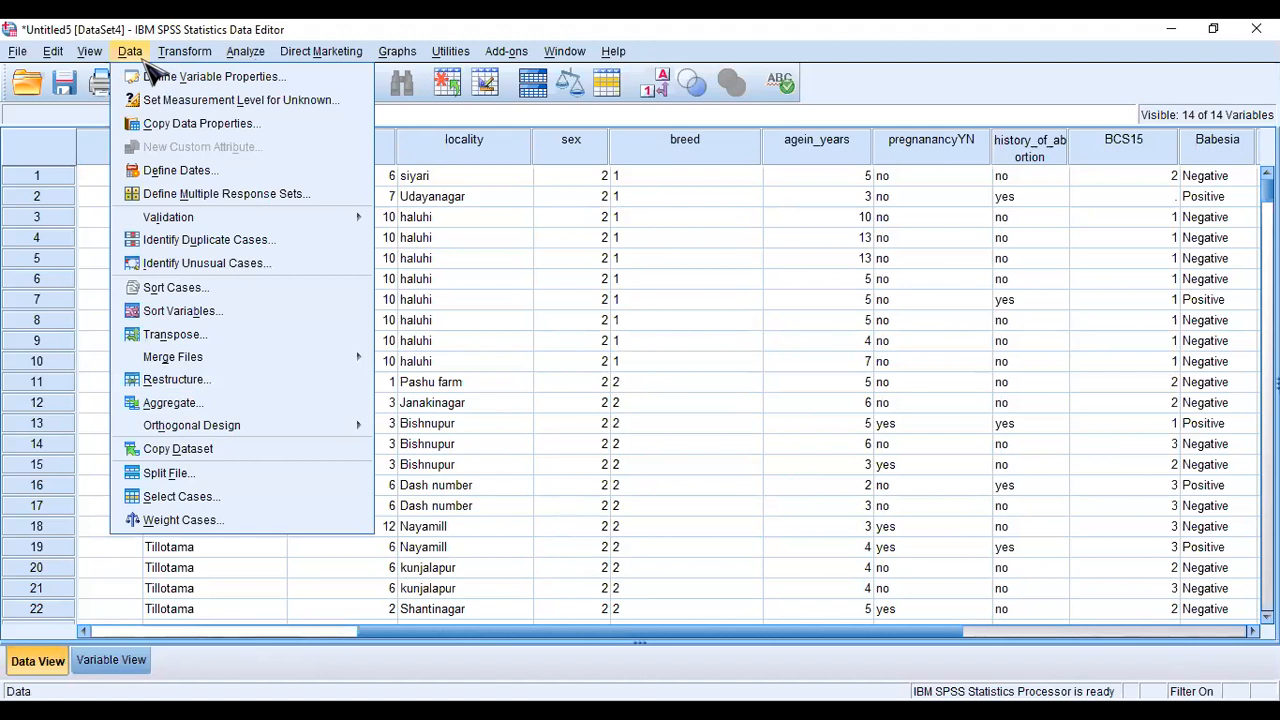
{"action": "left_click", "coordinate": [197, 506]}
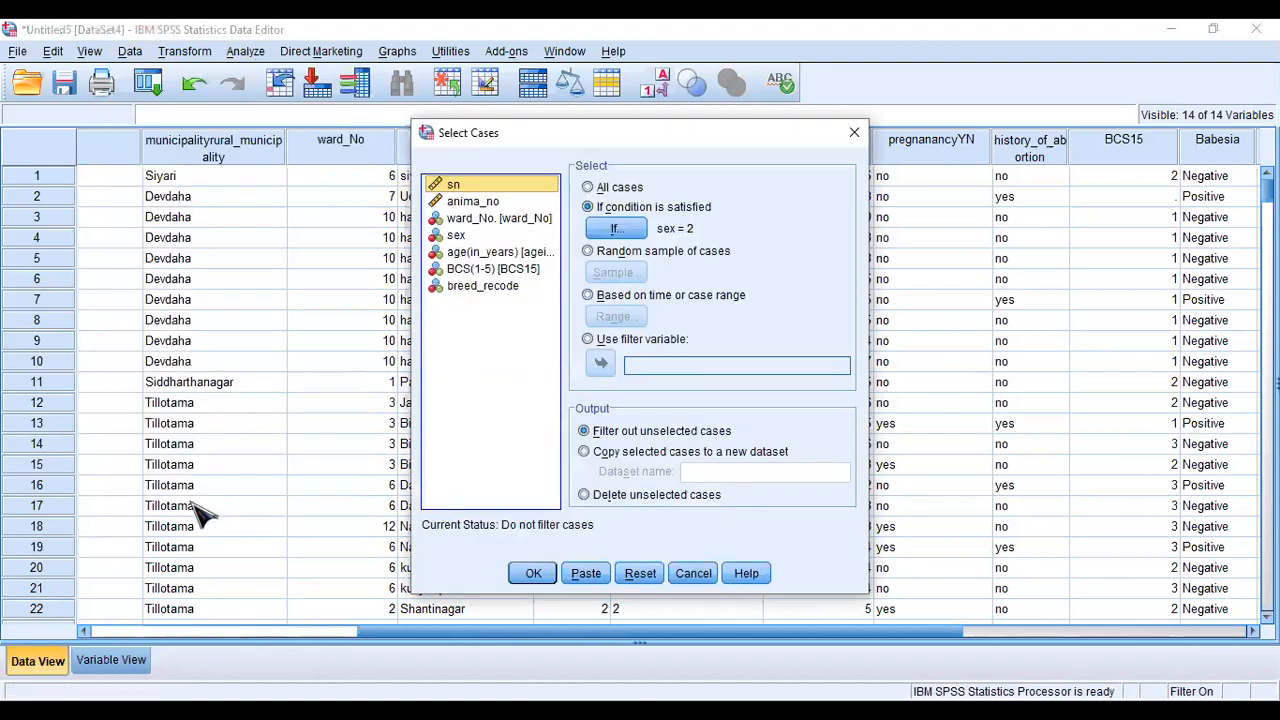
{"action": "left_click", "coordinate": [591, 190]}
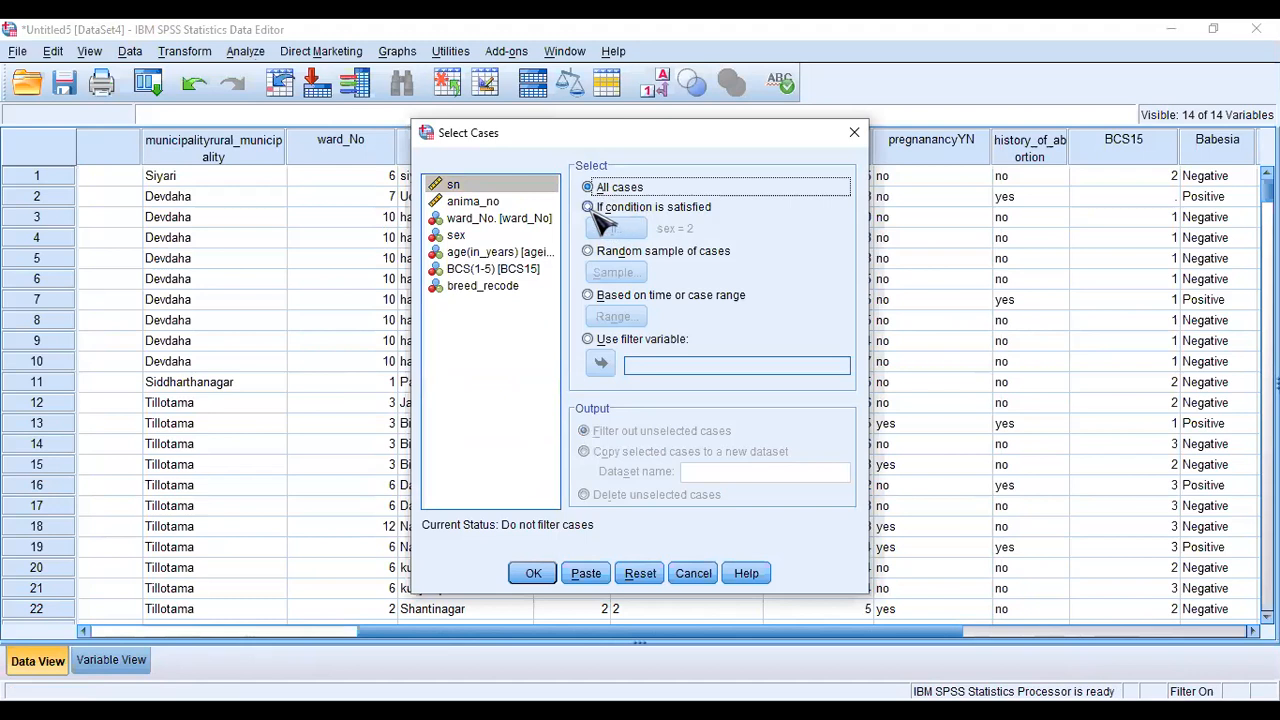
{"action": "left_click", "coordinate": [591, 208]}
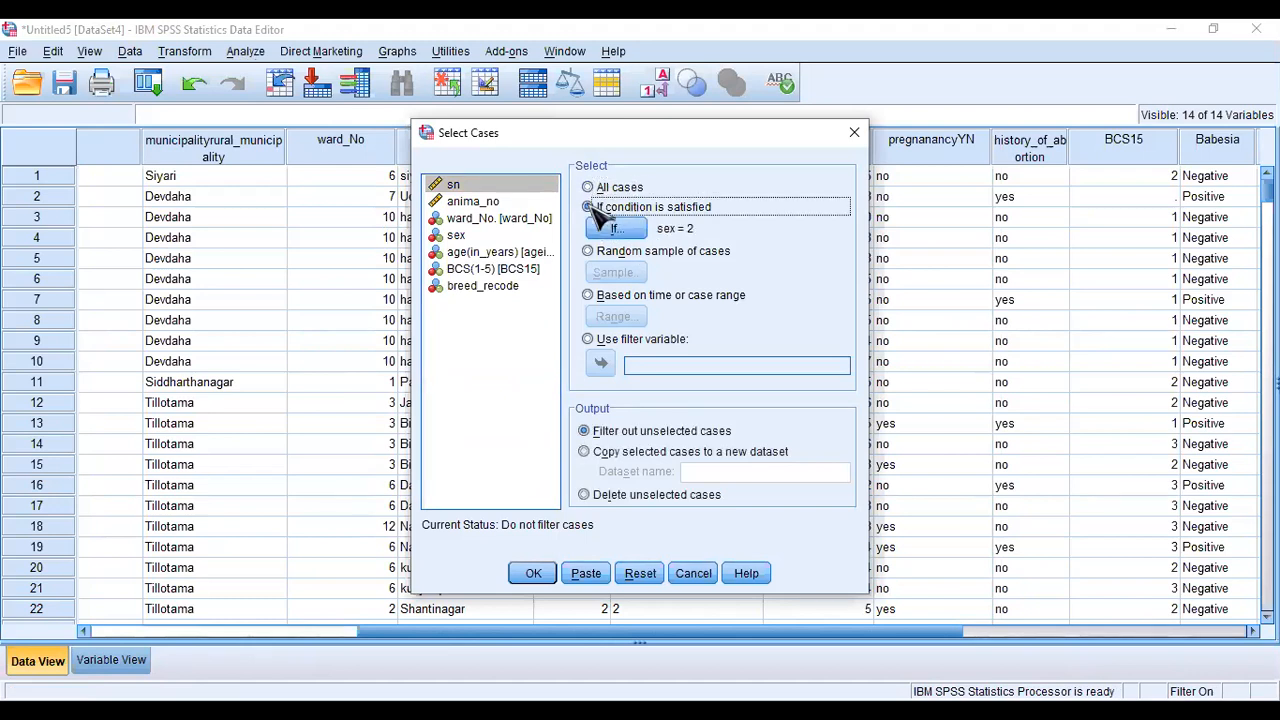
{"action": "left_click", "coordinate": [620, 229]}
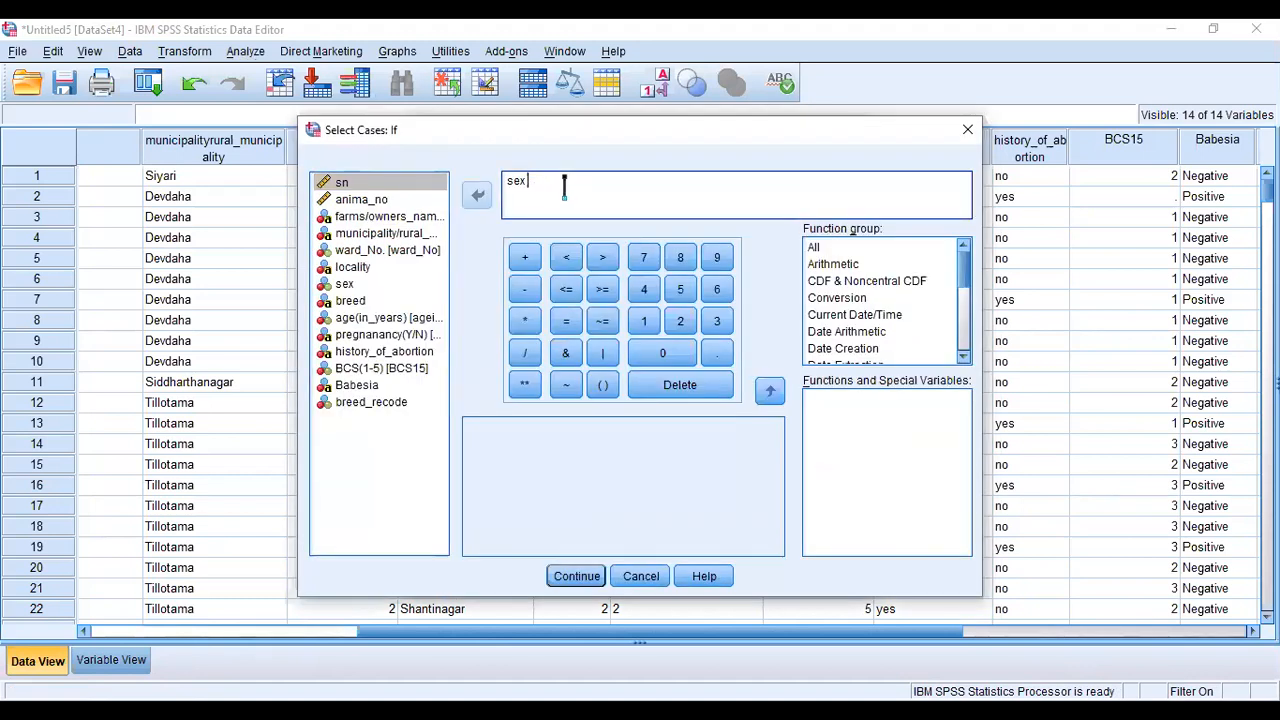
{"action": "key", "text": "BackSpace"}
{"action": "key", "text": "BackSpace"}
{"action": "key", "text": "BackSpace"}
{"action": "key", "text": "BackSpace"}
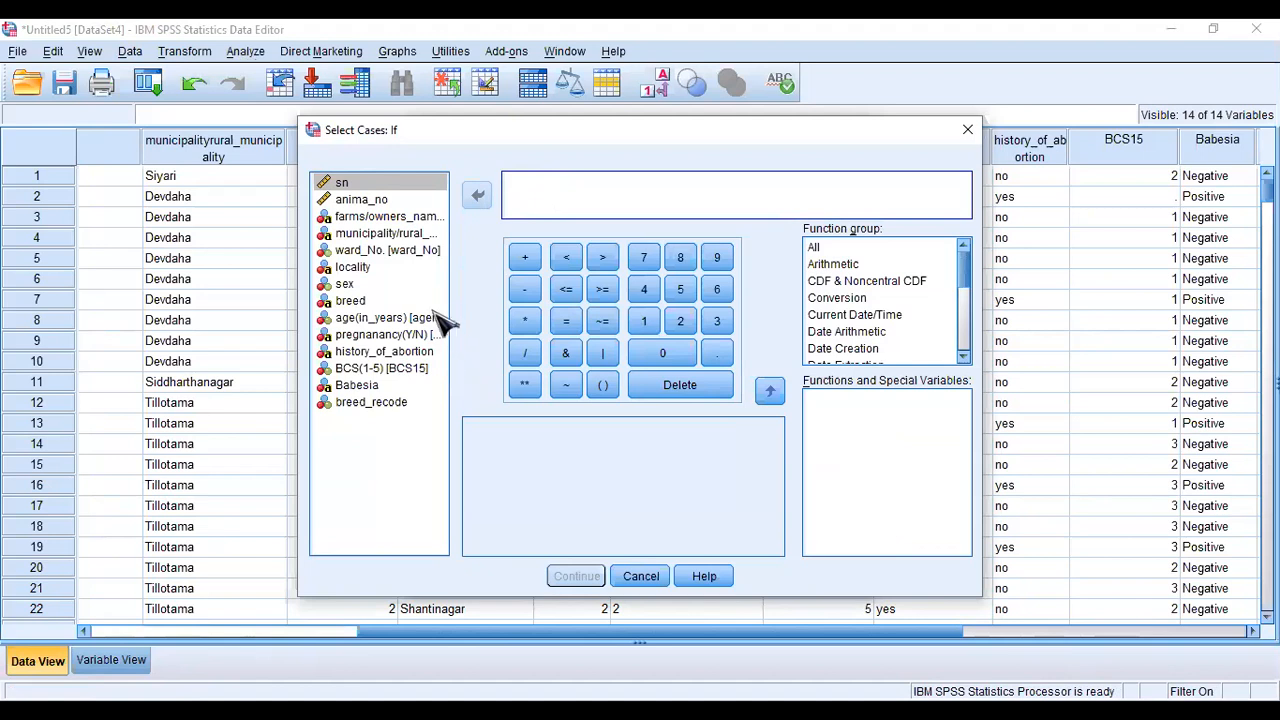
Step: Build the condition sex = 2 and apply the case selection, filtering out unselected cases
{"action": "left_click", "coordinate": [355, 290]}
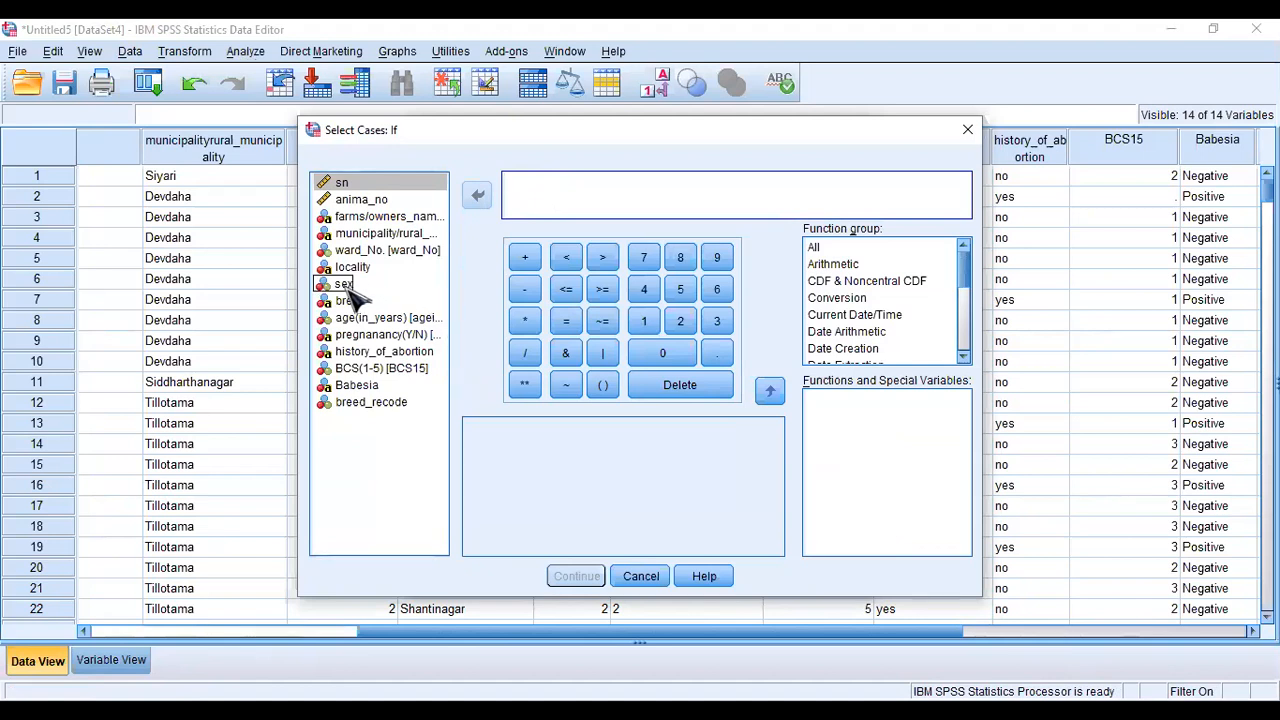
{"action": "left_click", "coordinate": [358, 292]}
{"action": "left_click", "coordinate": [477, 195]}
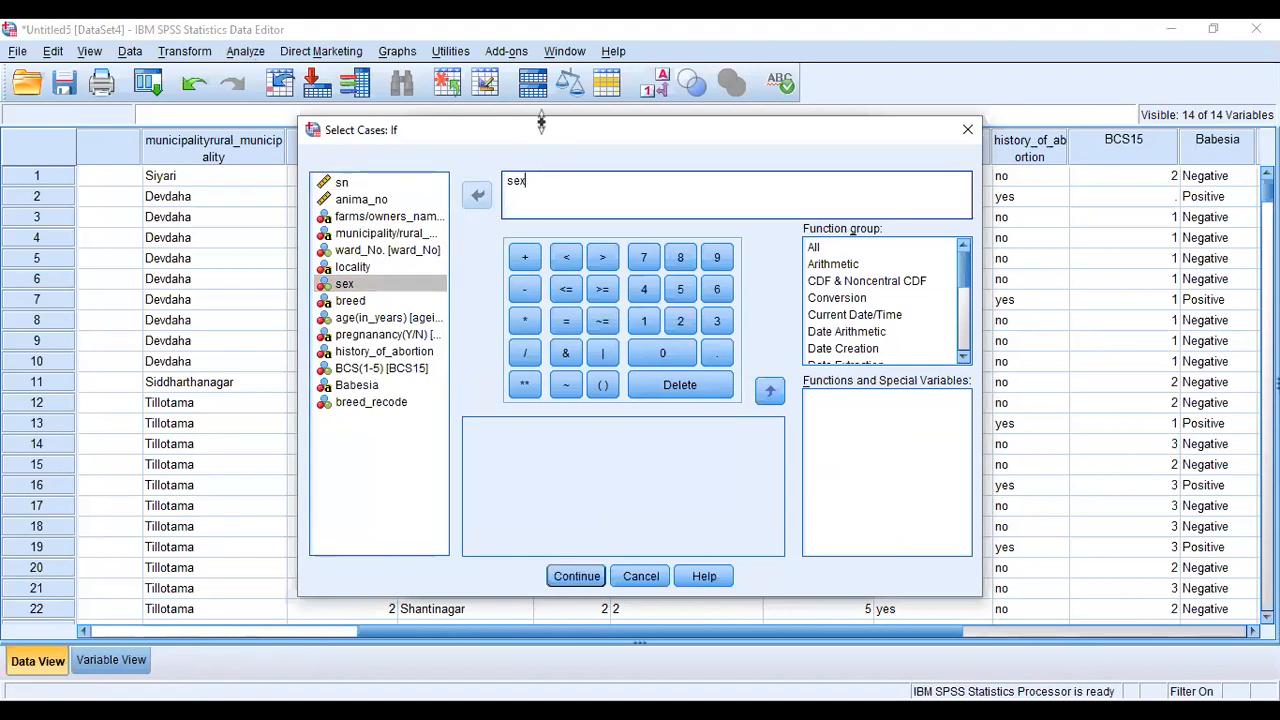
{"action": "left_click_drag", "start_coordinate": [540, 122], "coordinate": [541, 209]}
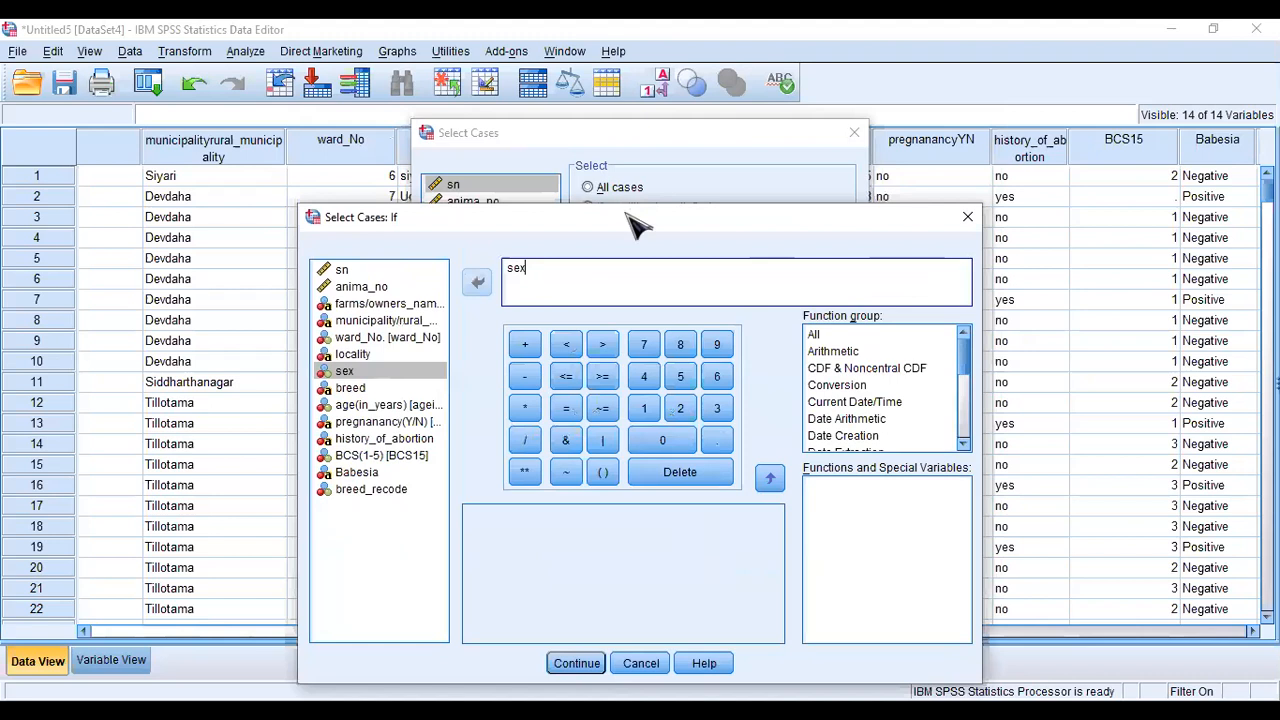
{"action": "left_click", "coordinate": [566, 408]}
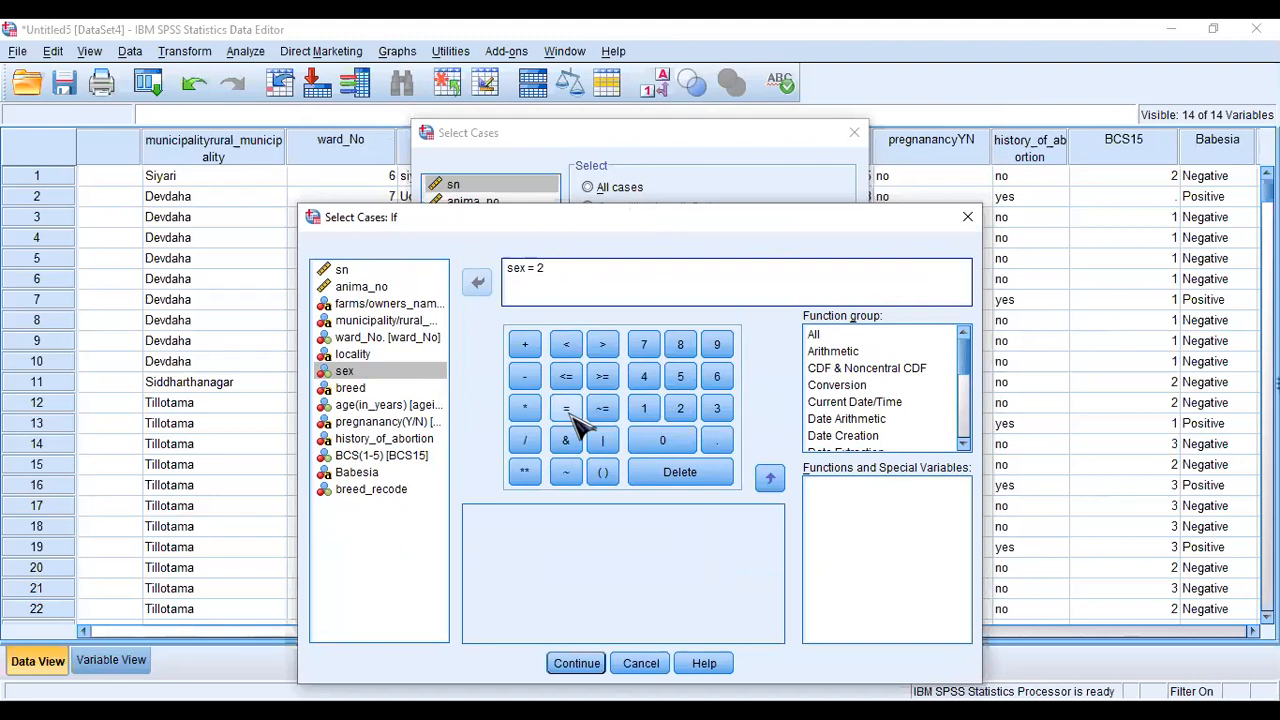
{"action": "left_click", "coordinate": [570, 665]}
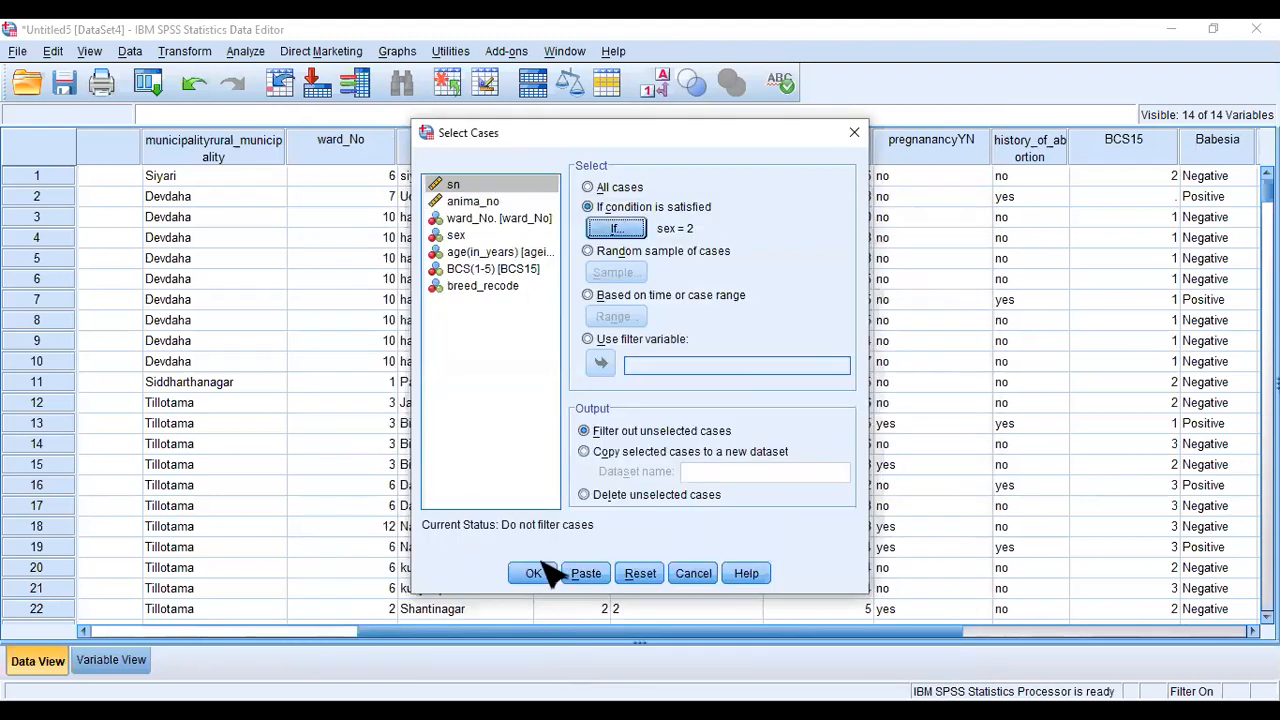
{"action": "left_click", "coordinate": [535, 573]}
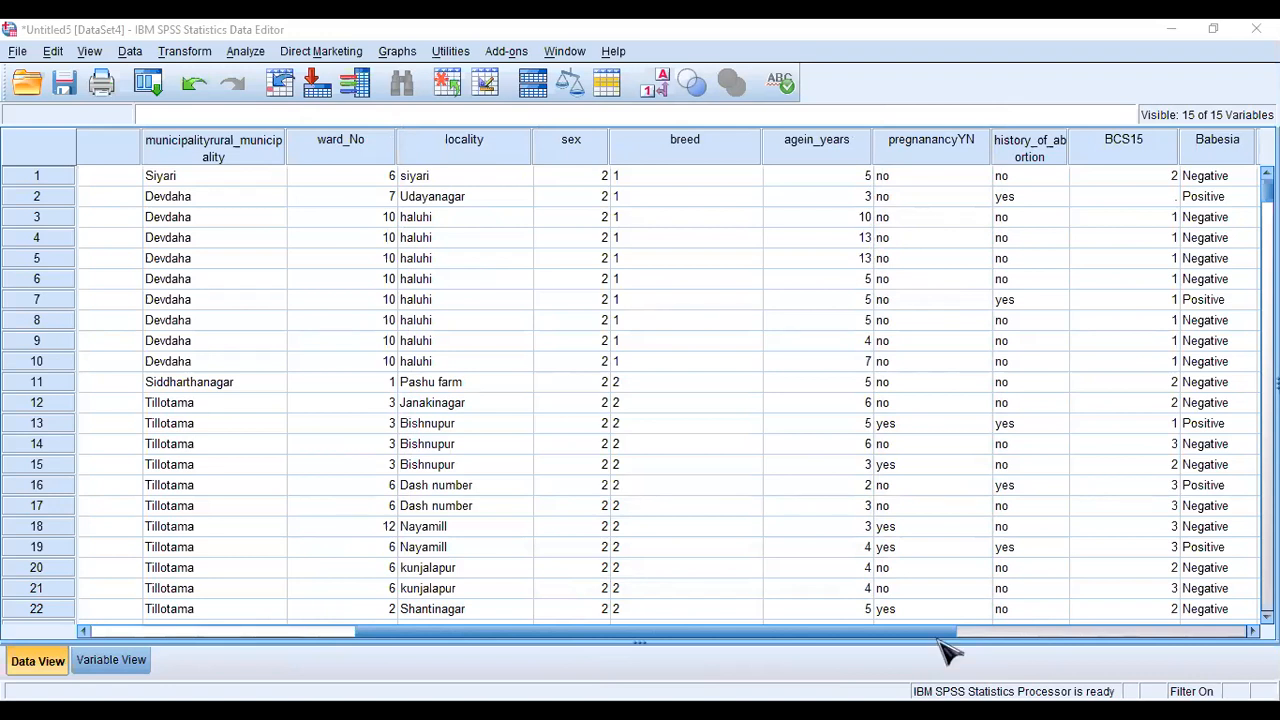
Step: Examine the data rows down to case 78 to check which cases the sex filter crosses out
{"action": "left_click", "coordinate": [701, 386]}
{"action": "key", "text": "Down"}
{"action": "key", "text": "Down"}
{"action": "key", "text": "Down"}
{"action": "key", "text": "Down"}
{"action": "key", "text": "Down"}
{"action": "key", "text": "Down"}
{"action": "key", "text": "Down"}
{"action": "key", "text": "Down"}
{"action": "key", "text": "Down"}
{"action": "key", "text": "Down"}
{"action": "key", "text": "Down"}
{"action": "key", "text": "Down"}
{"action": "key", "text": "Down"}
{"action": "key", "text": "Down"}
{"action": "key", "text": "Down"}
{"action": "key", "text": "Down"}
{"action": "key", "text": "Down"}
{"action": "key", "text": "Down"}
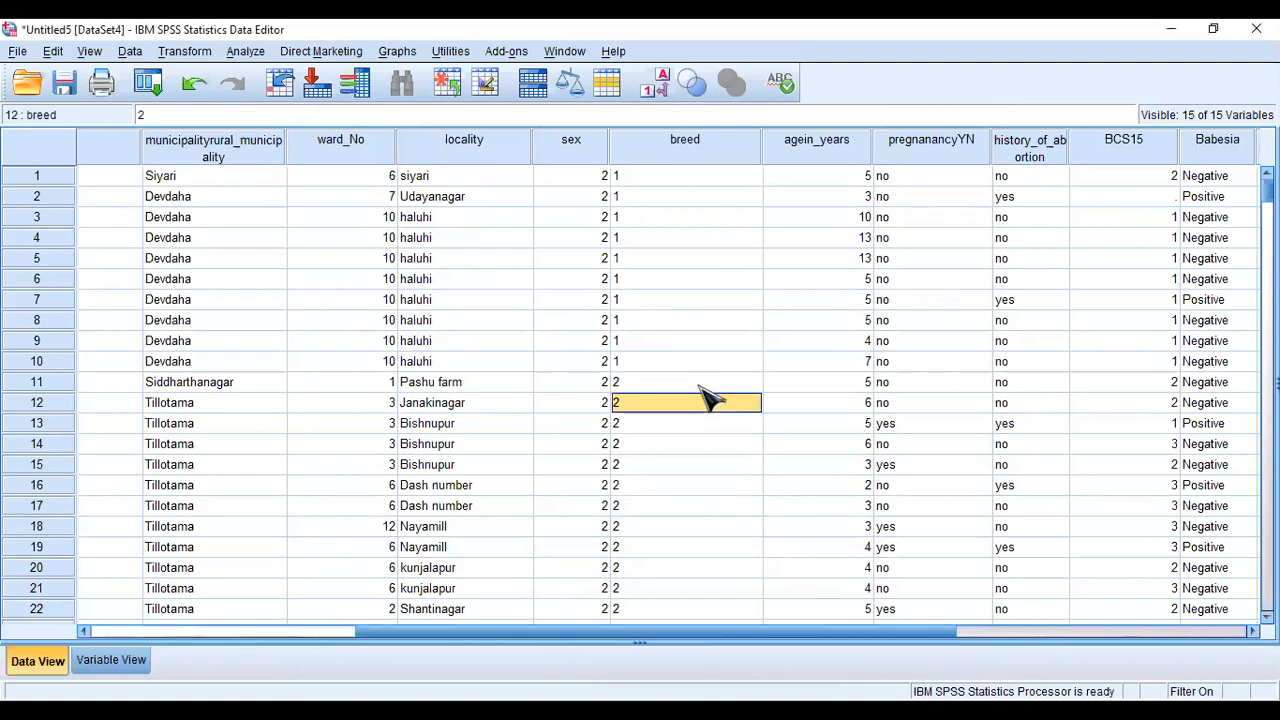
{"action": "key", "text": "Down"}
{"action": "key", "text": "Down"}
{"action": "key", "text": "Down"}
{"action": "key", "text": "Down"}
{"action": "key", "text": "Down"}
{"action": "key", "text": "Down"}
{"action": "key", "text": "Down"}
{"action": "key", "text": "Down"}
{"action": "key", "text": "Down"}
{"action": "key", "text": "Down"}
{"action": "key", "text": "Down"}
{"action": "key", "text": "Down"}
{"action": "key", "text": "Down"}
{"action": "key", "text": "Down"}
{"action": "key", "text": "Down"}
{"action": "key", "text": "Down"}
{"action": "key", "text": "Down"}
{"action": "key", "text": "Down"}
{"action": "key", "text": "Down"}
{"action": "key", "text": "Down"}
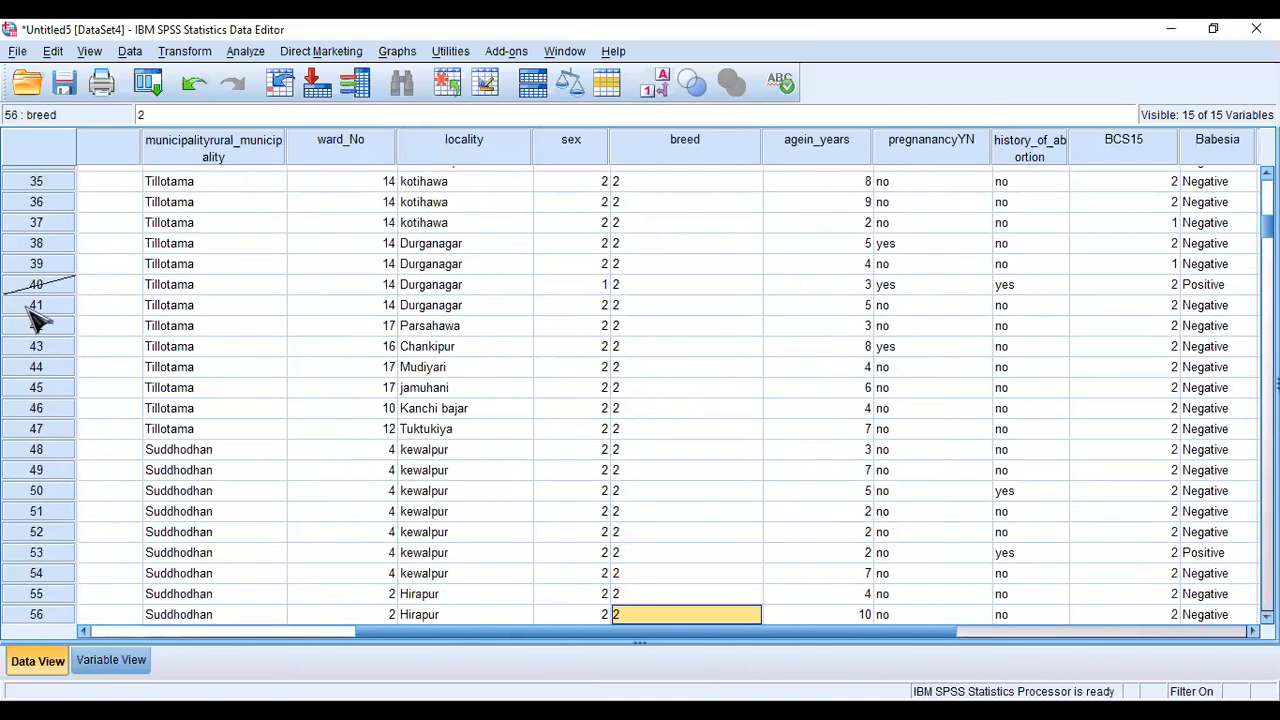
{"action": "left_click", "coordinate": [30, 288]}
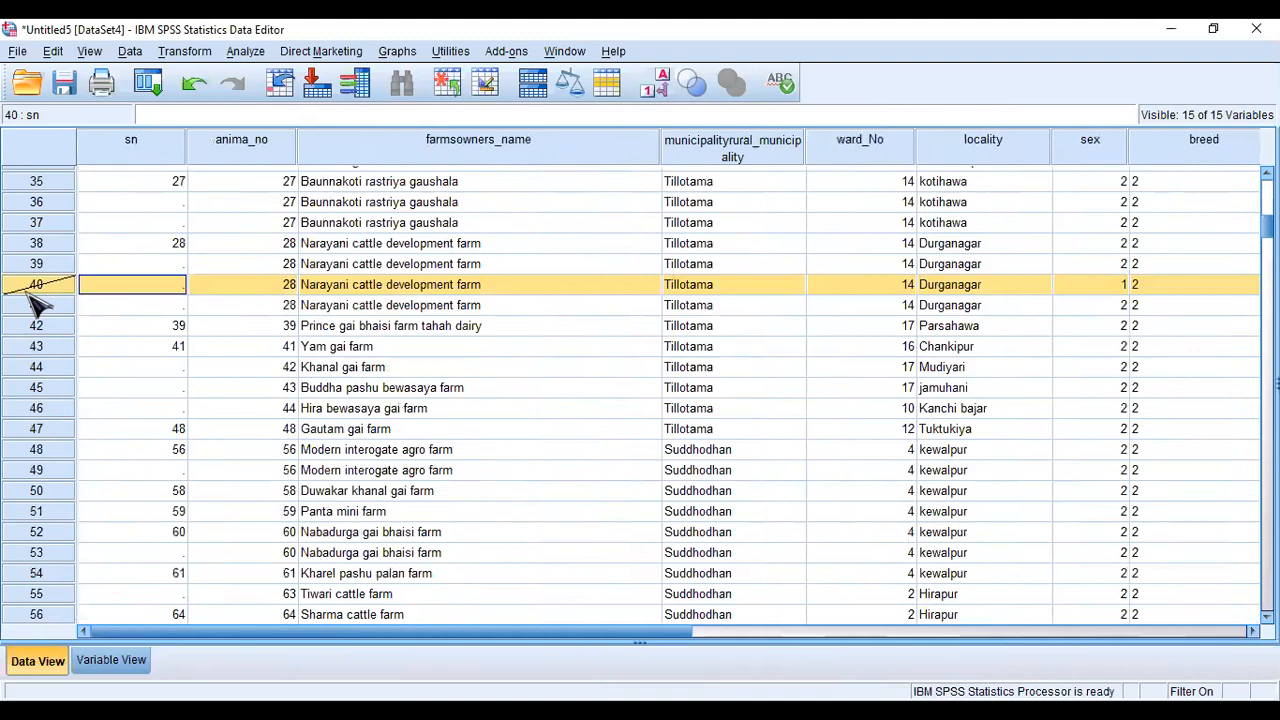
{"action": "left_click", "coordinate": [50, 513]}
{"action": "key", "text": "Down"}
{"action": "key", "text": "Down"}
{"action": "key", "text": "Down"}
{"action": "key", "text": "Down"}
{"action": "key", "text": "Down"}
{"action": "key", "text": "Down"}
{"action": "key", "text": "Down"}
{"action": "key", "text": "Down"}
{"action": "key", "text": "Down"}
{"action": "key", "text": "Down"}
{"action": "key", "text": "Down"}
{"action": "key", "text": "Down"}
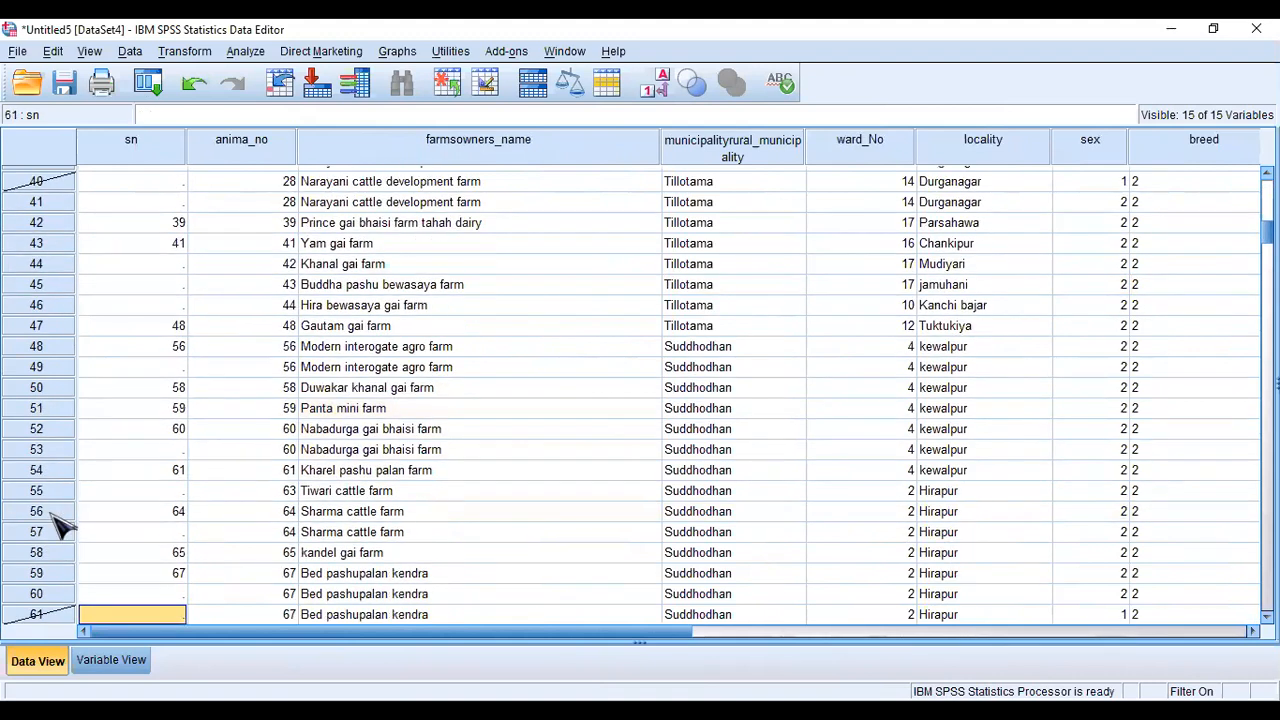
{"action": "key", "text": "Down"}
{"action": "key", "text": "Down"}
{"action": "key", "text": "Down"}
{"action": "key", "text": "Down"}
{"action": "key", "text": "Down"}
{"action": "key", "text": "Down"}
{"action": "key", "text": "Down"}
{"action": "key", "text": "Down"}
{"action": "key", "text": "Down"}
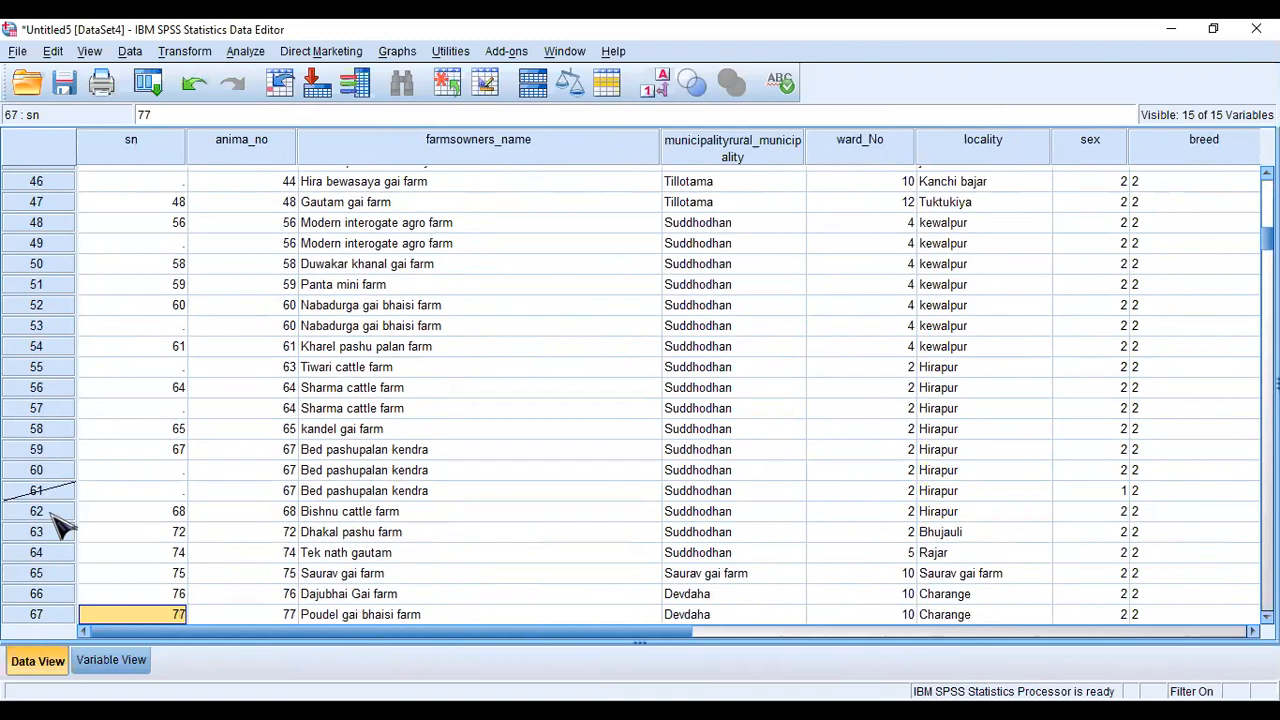
{"action": "key", "text": "Down"}
{"action": "key", "text": "Down"}
{"action": "key", "text": "Down"}
{"action": "key", "text": "Down"}
{"action": "key", "text": "Down"}
{"action": "key", "text": "Down"}
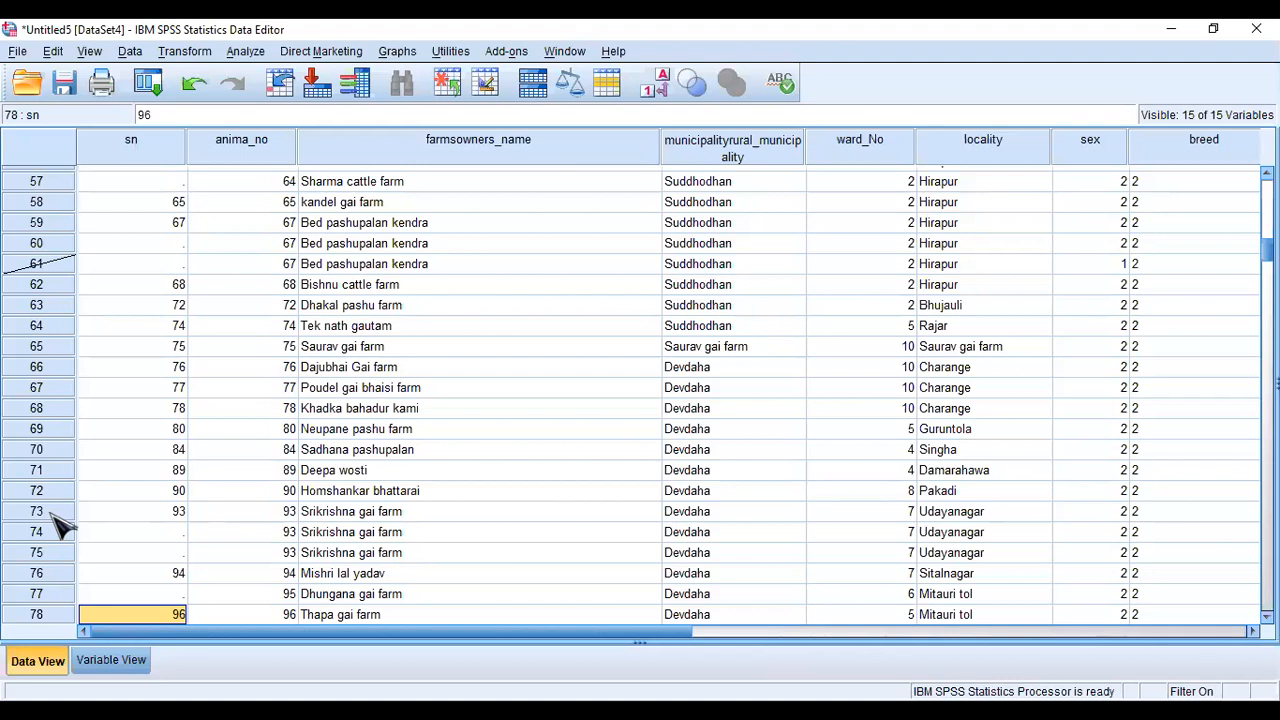
{"action": "left_click_drag", "start_coordinate": [566, 632], "coordinate": [449, 437]}
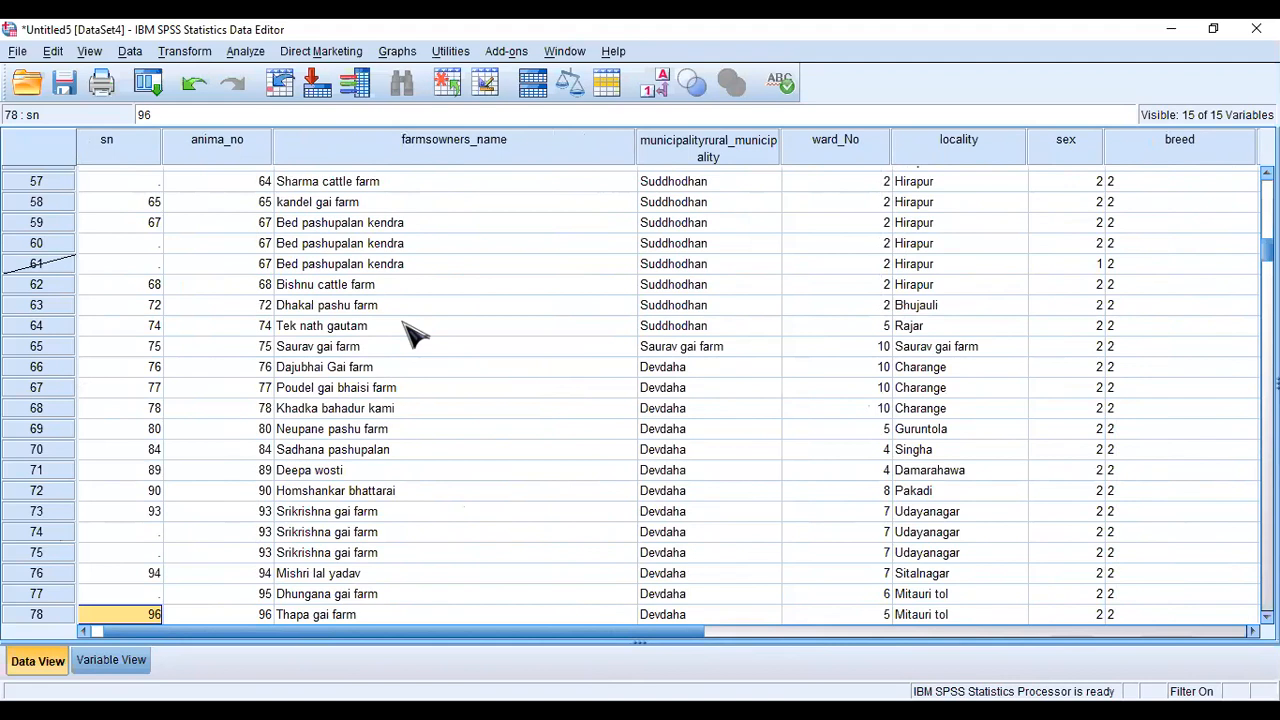
Step: Open Binary Logistic Regression and clear the previous dependent variable Babesia and all three covariates
{"action": "left_click", "coordinate": [250, 51]}
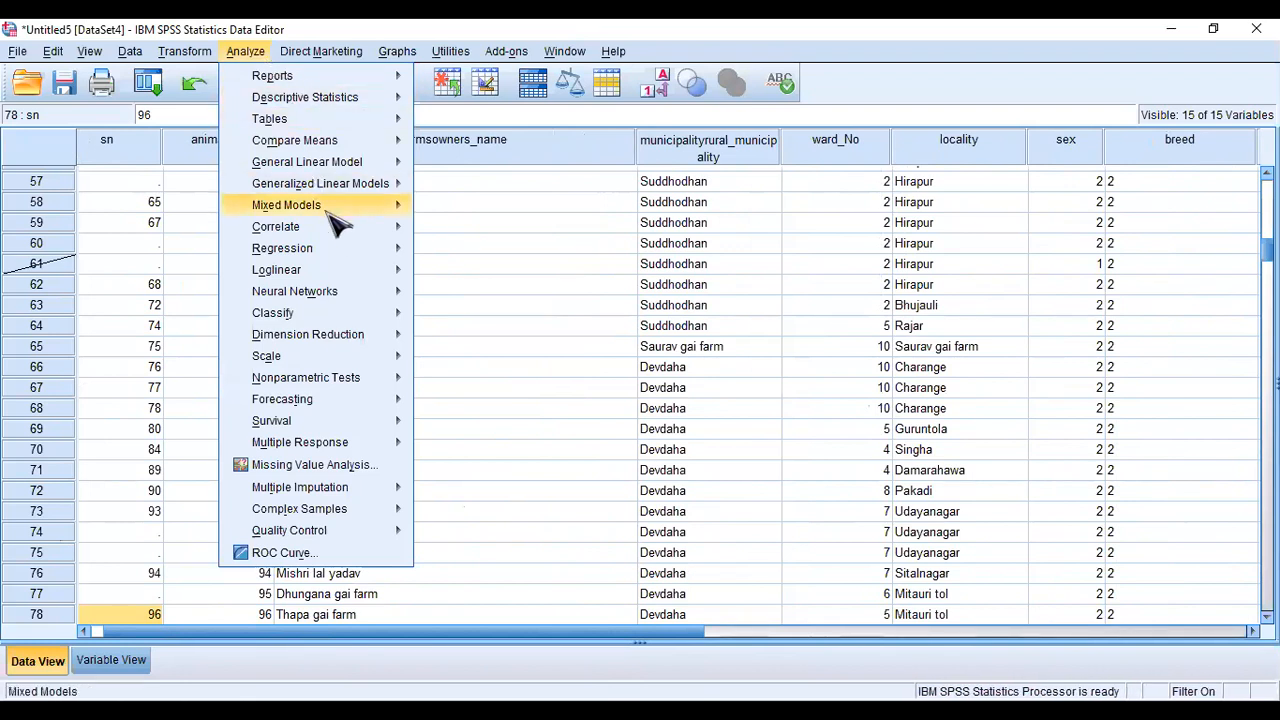
{"action": "mouse_move", "coordinate": [358, 250]}
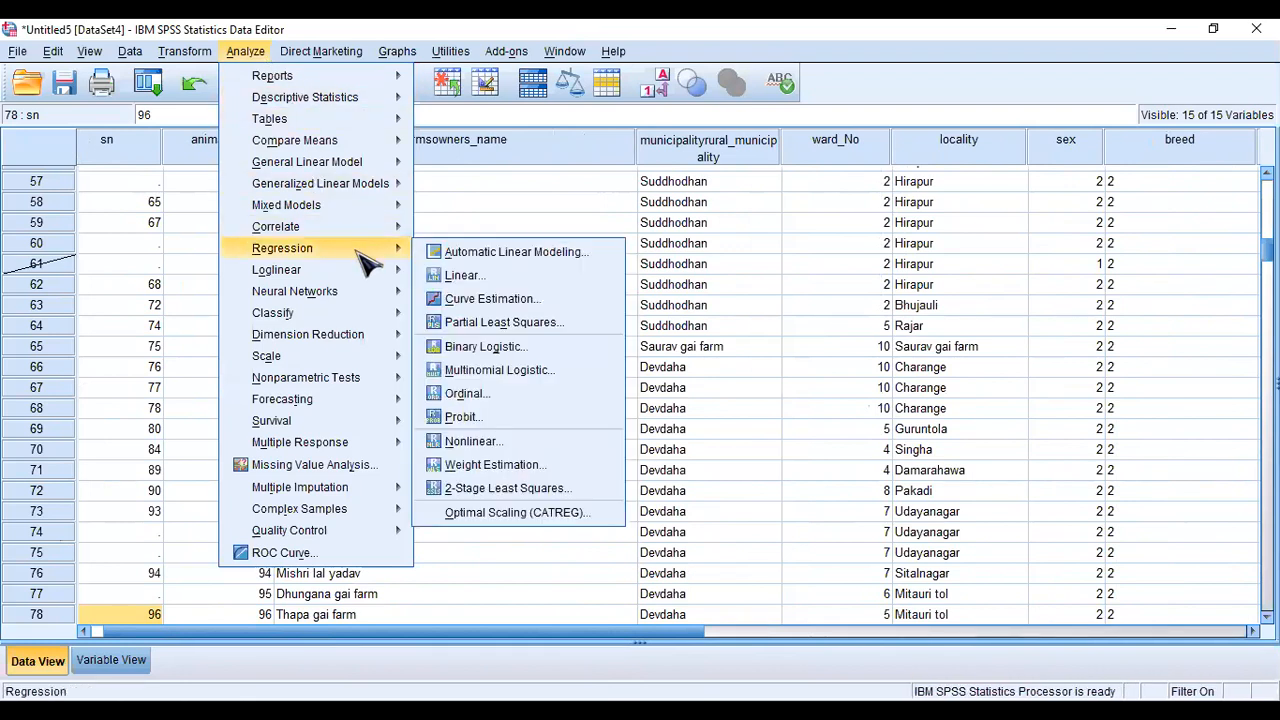
{"action": "left_click", "coordinate": [535, 346]}
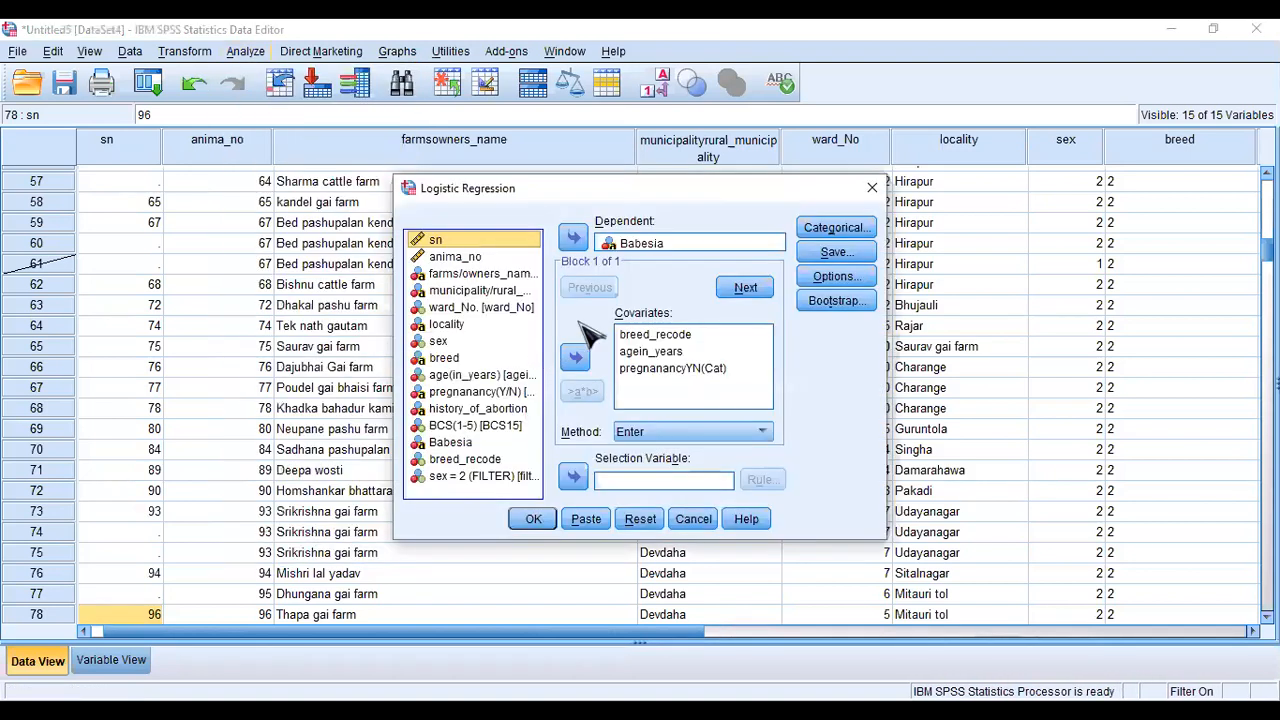
{"action": "left_click", "coordinate": [635, 245]}
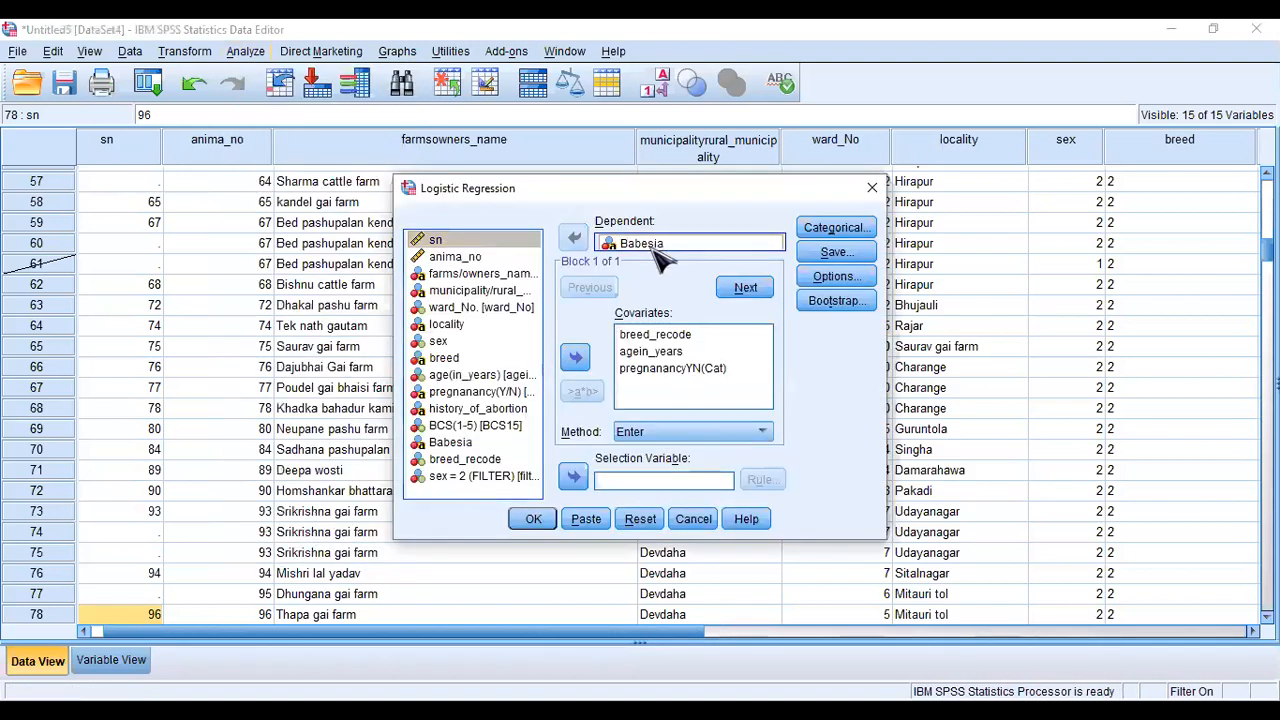
{"action": "left_click", "coordinate": [578, 240]}
{"action": "left_click", "coordinate": [645, 337]}
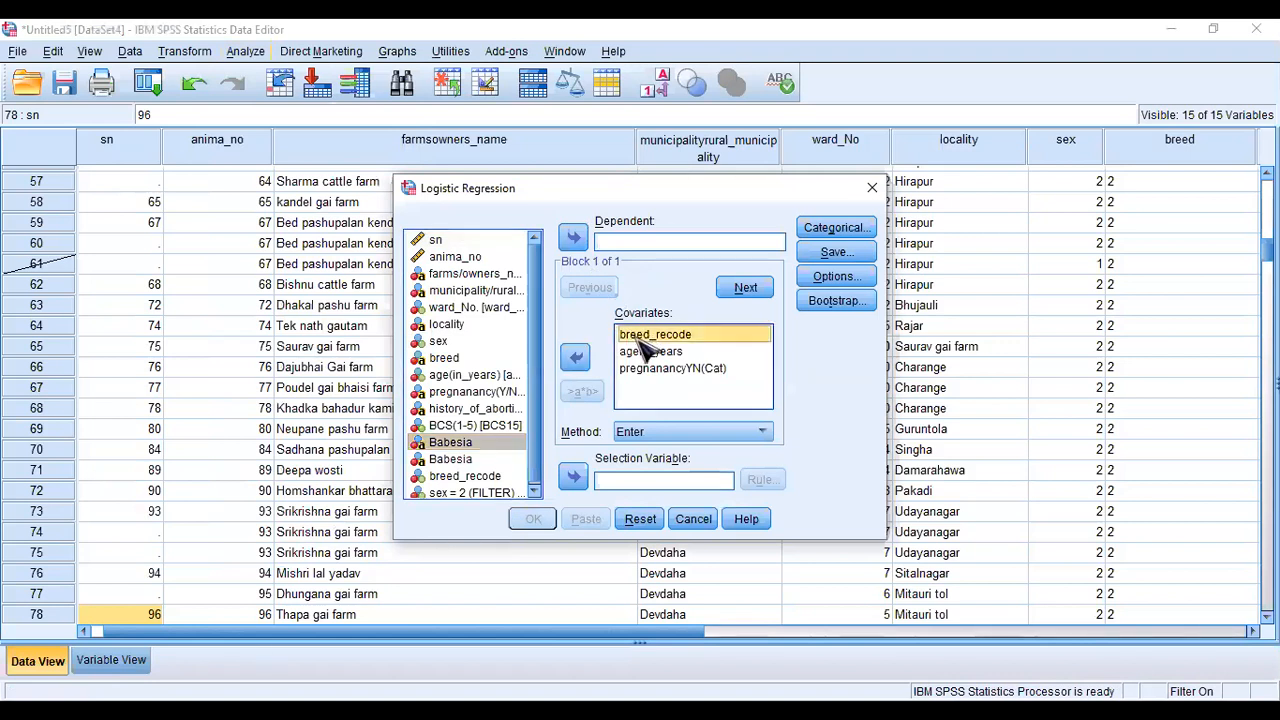
{"action": "left_click_drag", "start_coordinate": [645, 355], "coordinate": [650, 368]}
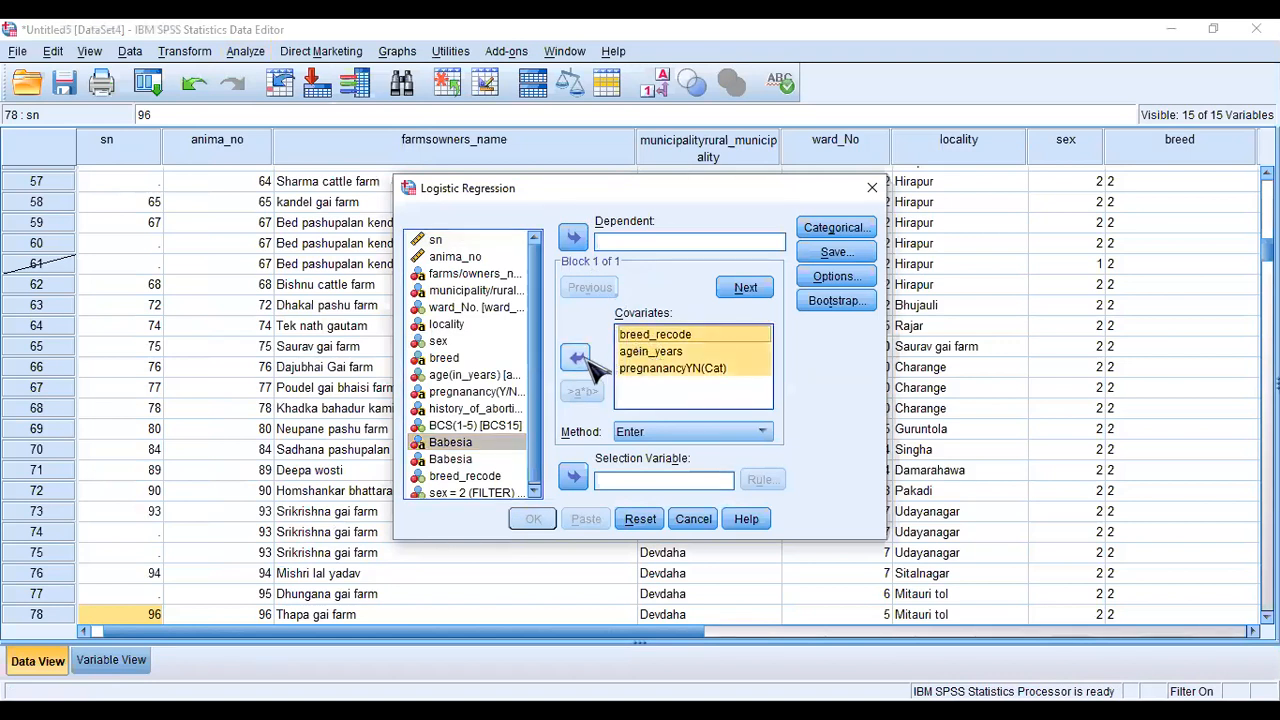
{"action": "left_click", "coordinate": [575, 357]}
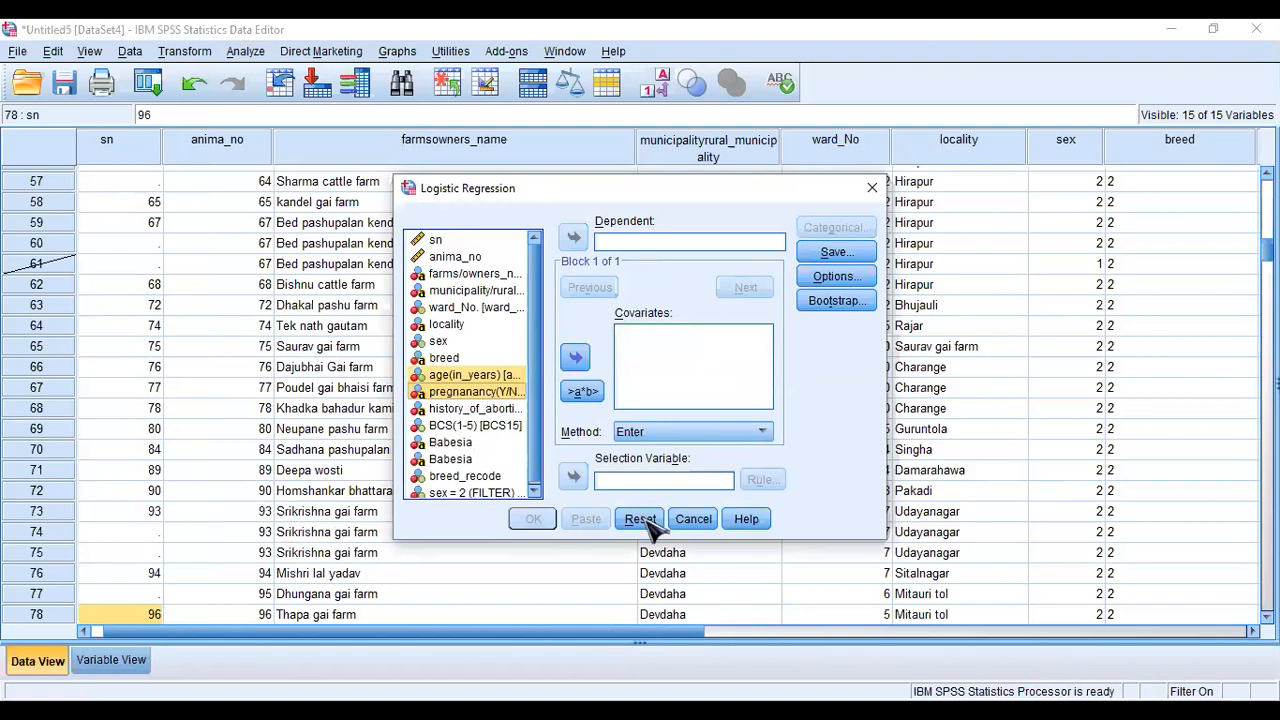
Step: Set Babesia as the dependent variable of the logistic regression
{"action": "left_click_drag", "start_coordinate": [645, 628], "coordinate": [1024, 610]}
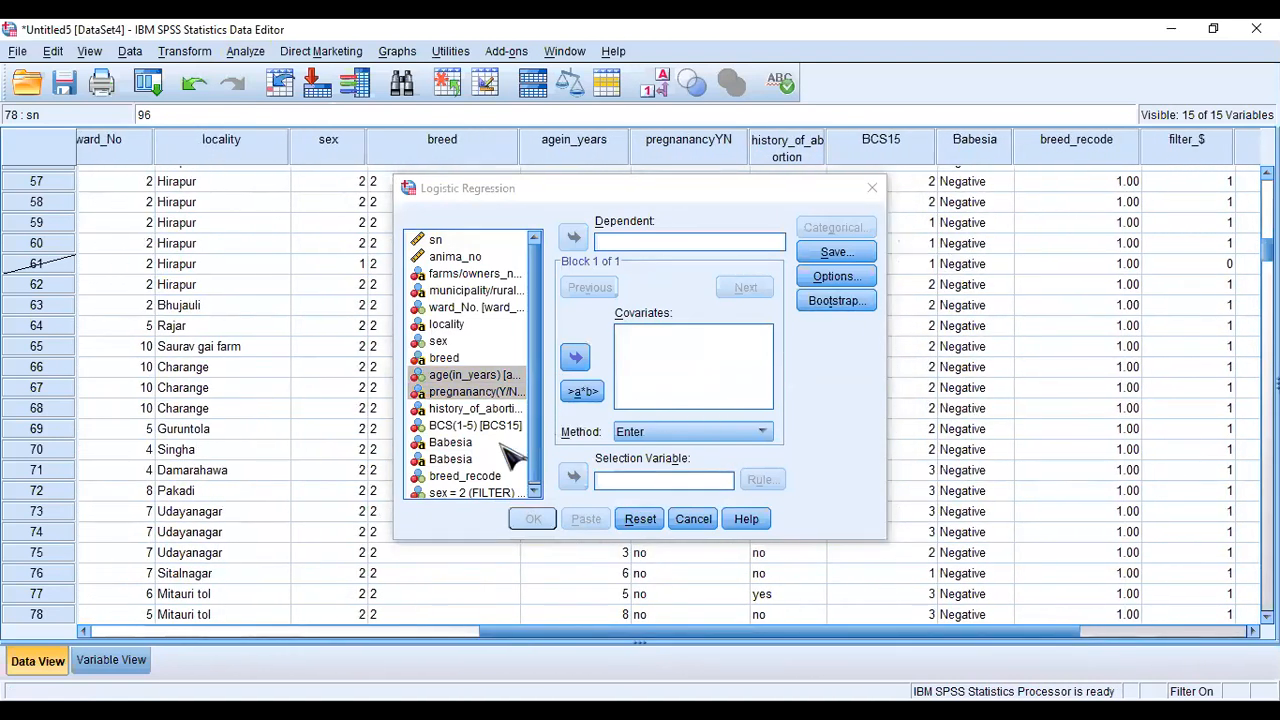
{"action": "left_click", "coordinate": [474, 446]}
{"action": "left_click", "coordinate": [574, 237]}
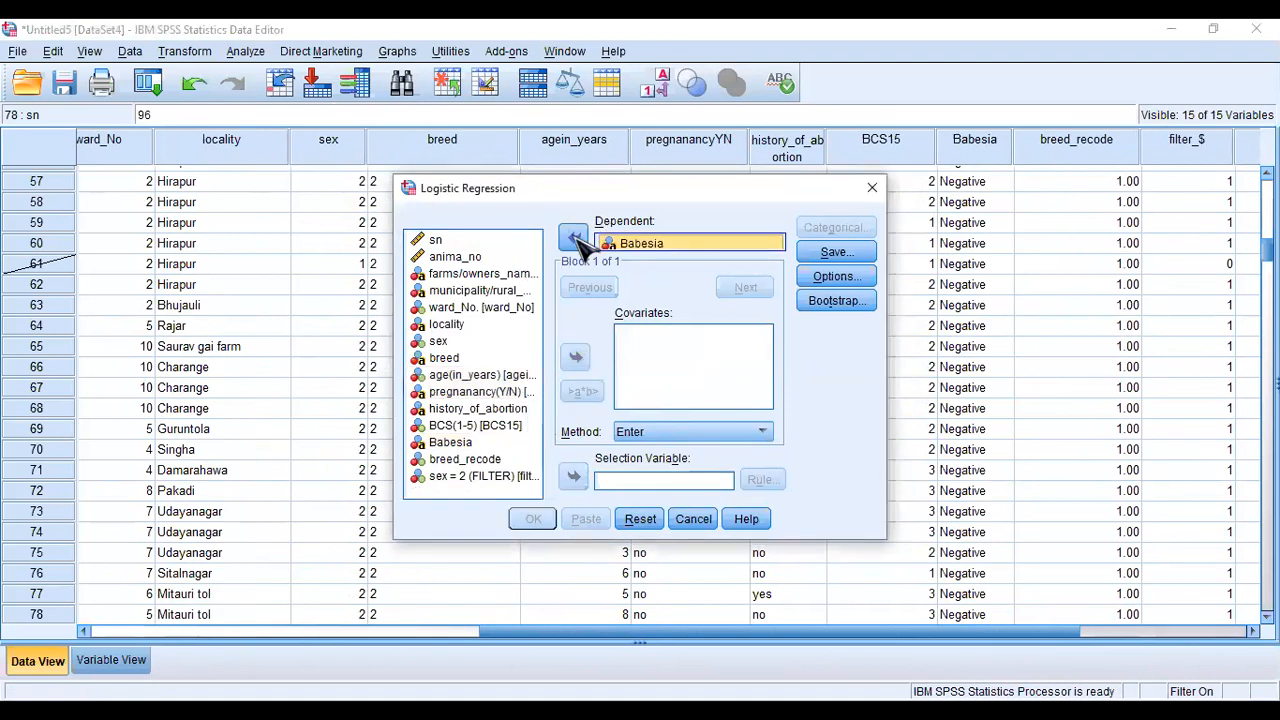
{"action": "left_click", "coordinate": [494, 324]}
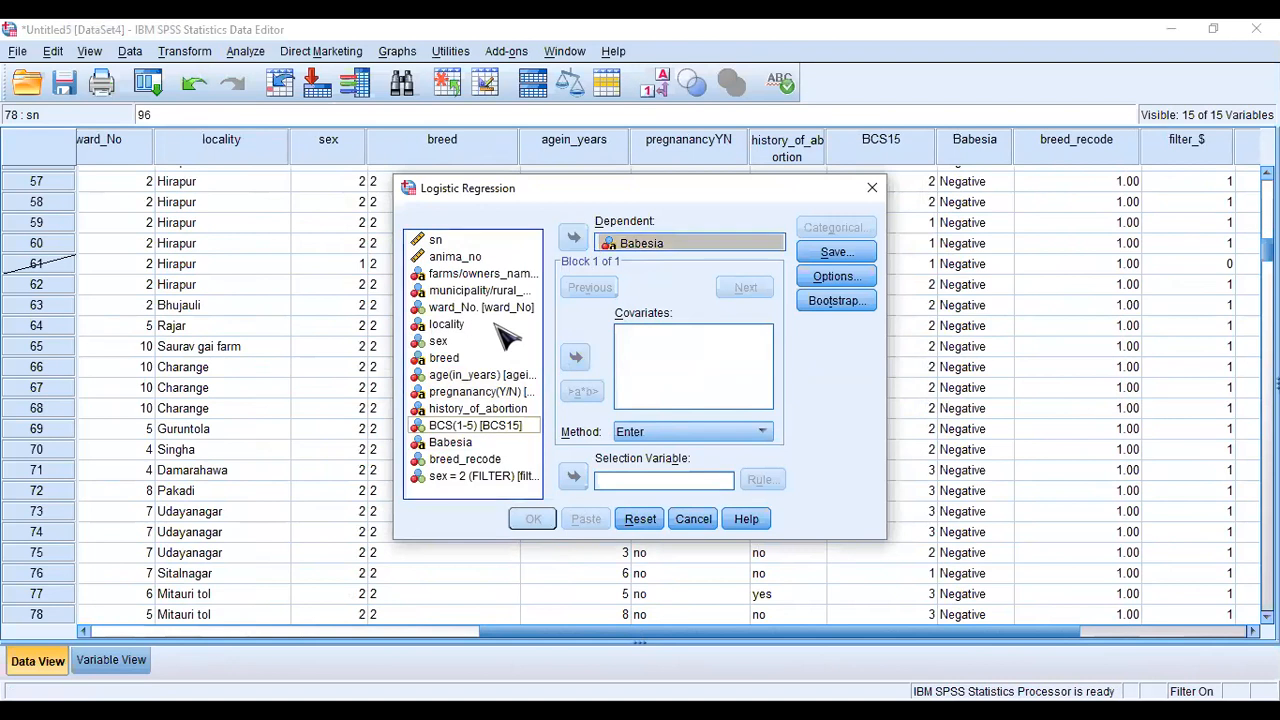
{"action": "left_click", "coordinate": [442, 341]}
{"action": "left_click", "coordinate": [576, 358]}
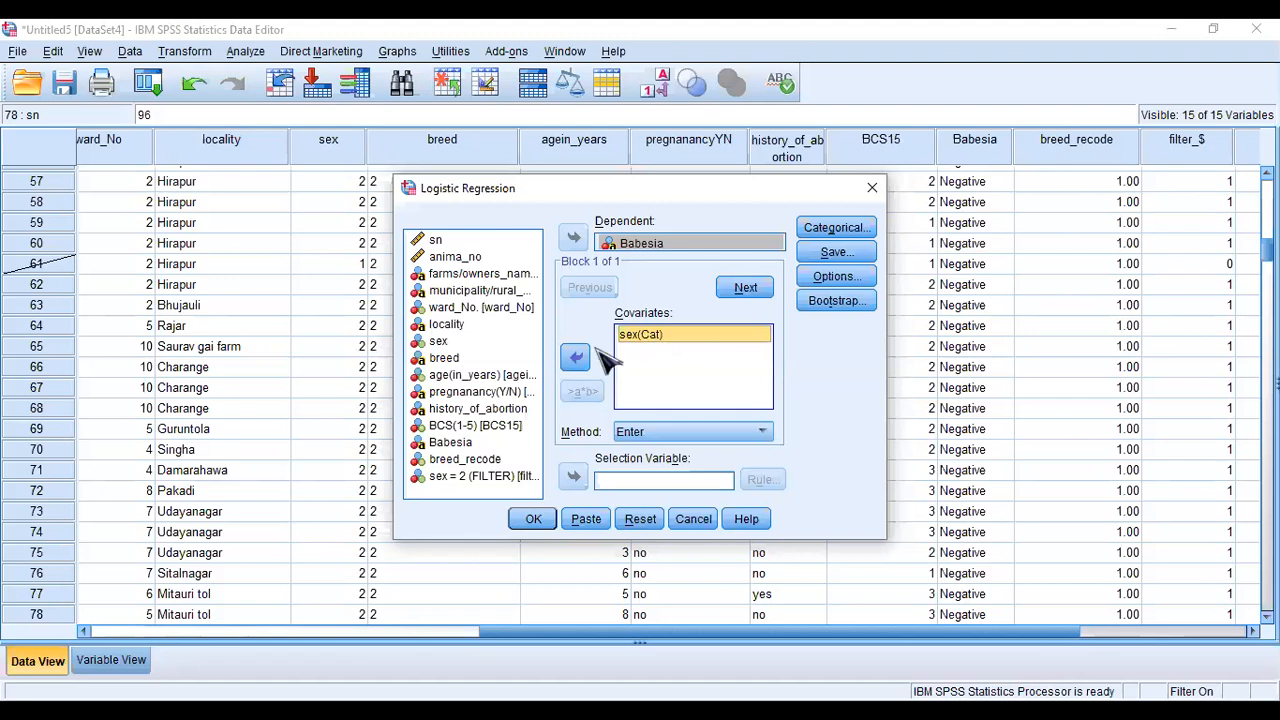
{"action": "left_click", "coordinate": [578, 359]}
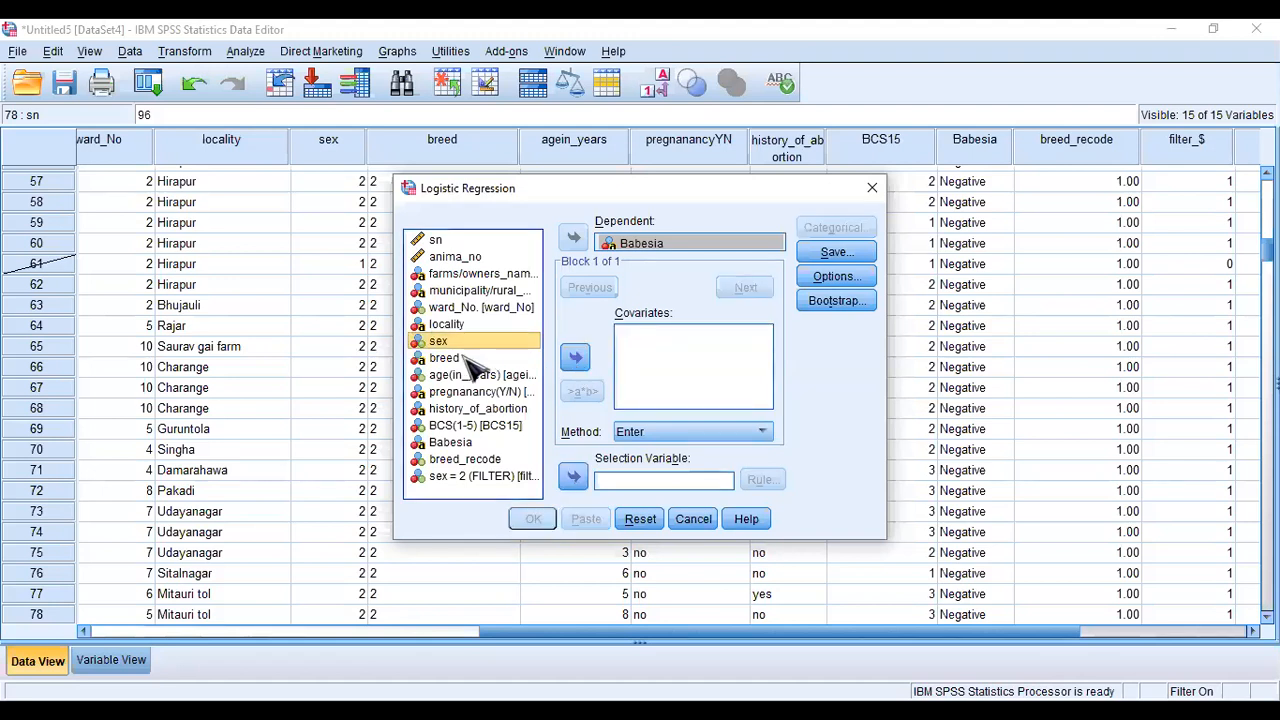
Step: Add breed_recode, history_of_abortion and pregnanancyYN as covariates of the logistic regression
{"action": "left_click", "coordinate": [463, 461]}
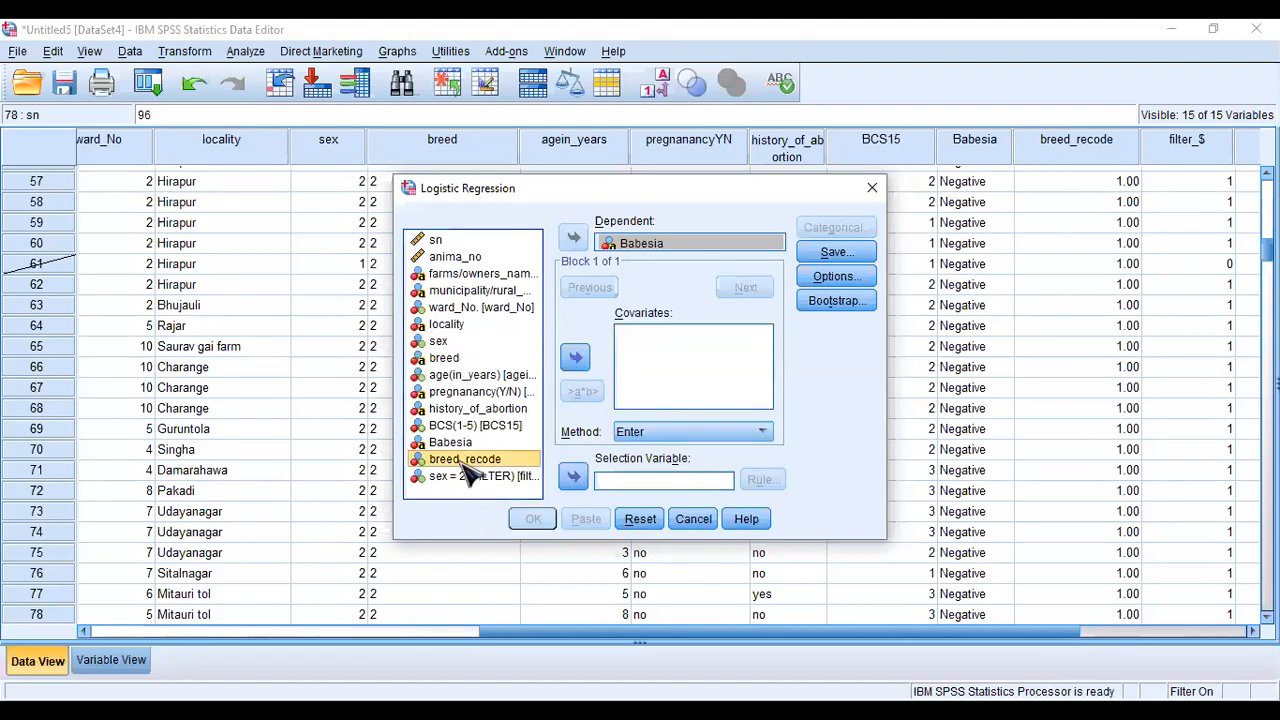
{"action": "left_click", "coordinate": [575, 358]}
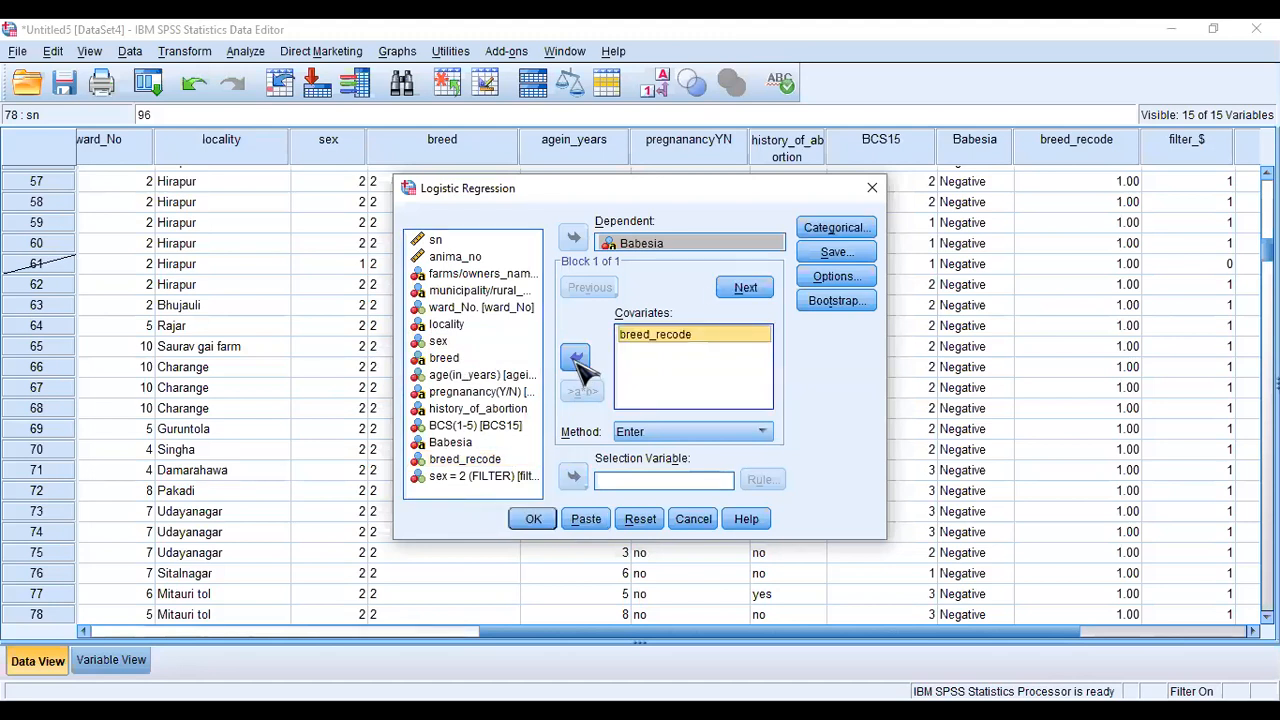
{"action": "left_click", "coordinate": [512, 410]}
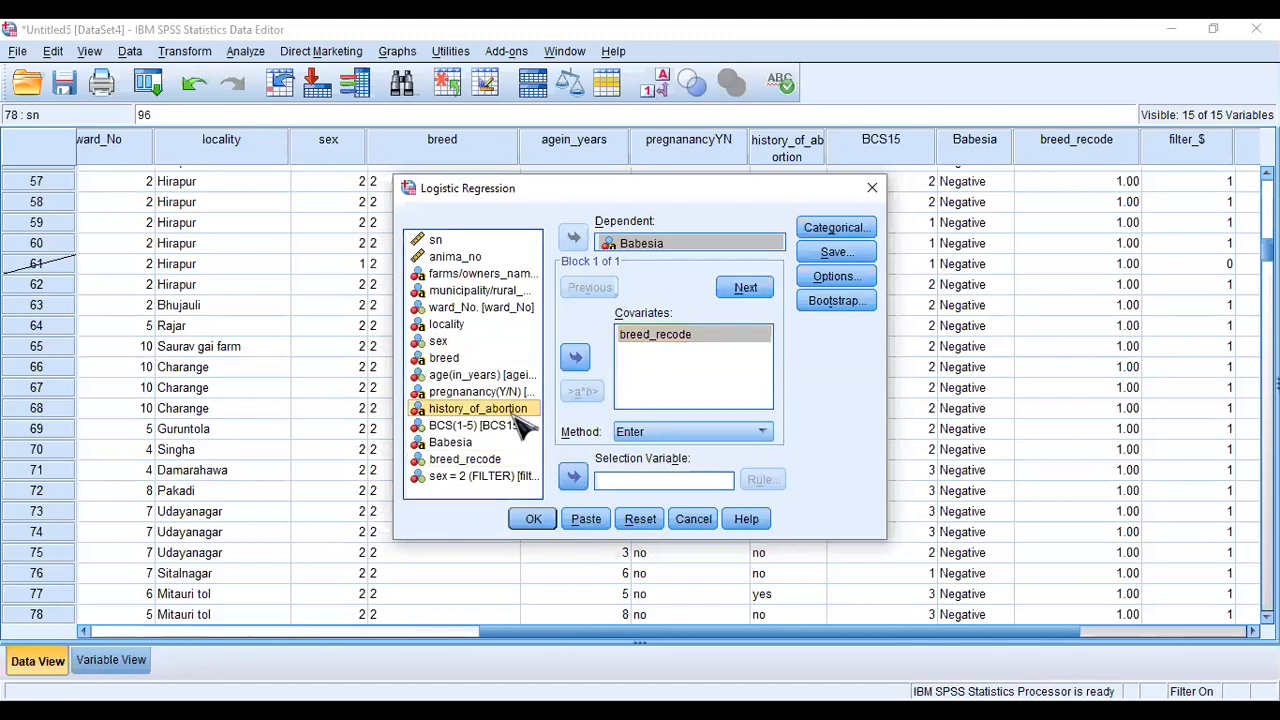
{"action": "left_click", "coordinate": [575, 358]}
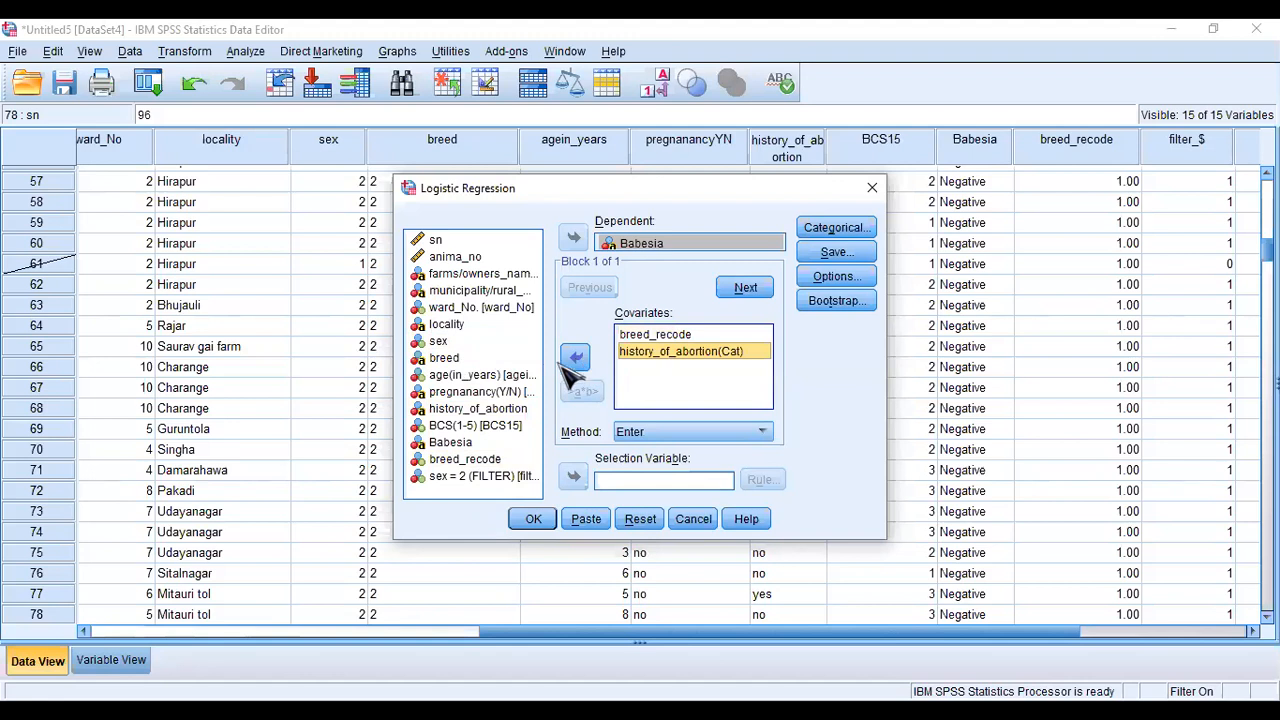
{"action": "left_click", "coordinate": [507, 392]}
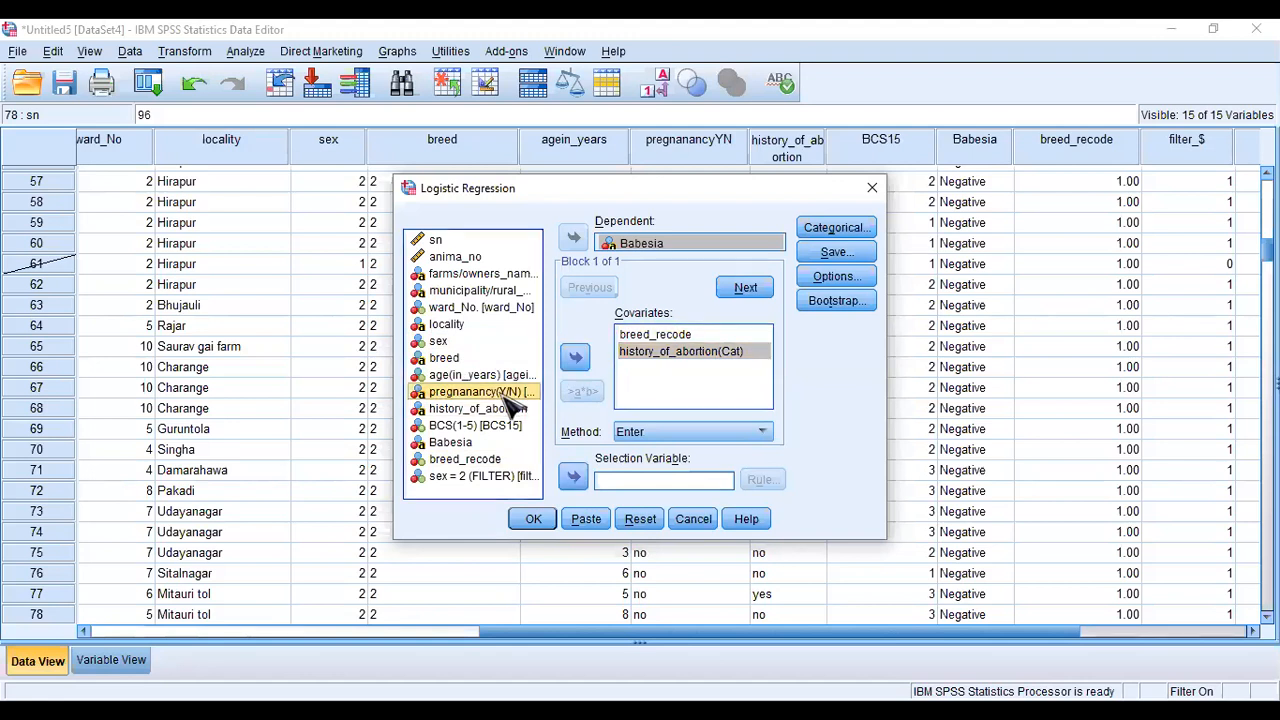
{"action": "left_click", "coordinate": [575, 358]}
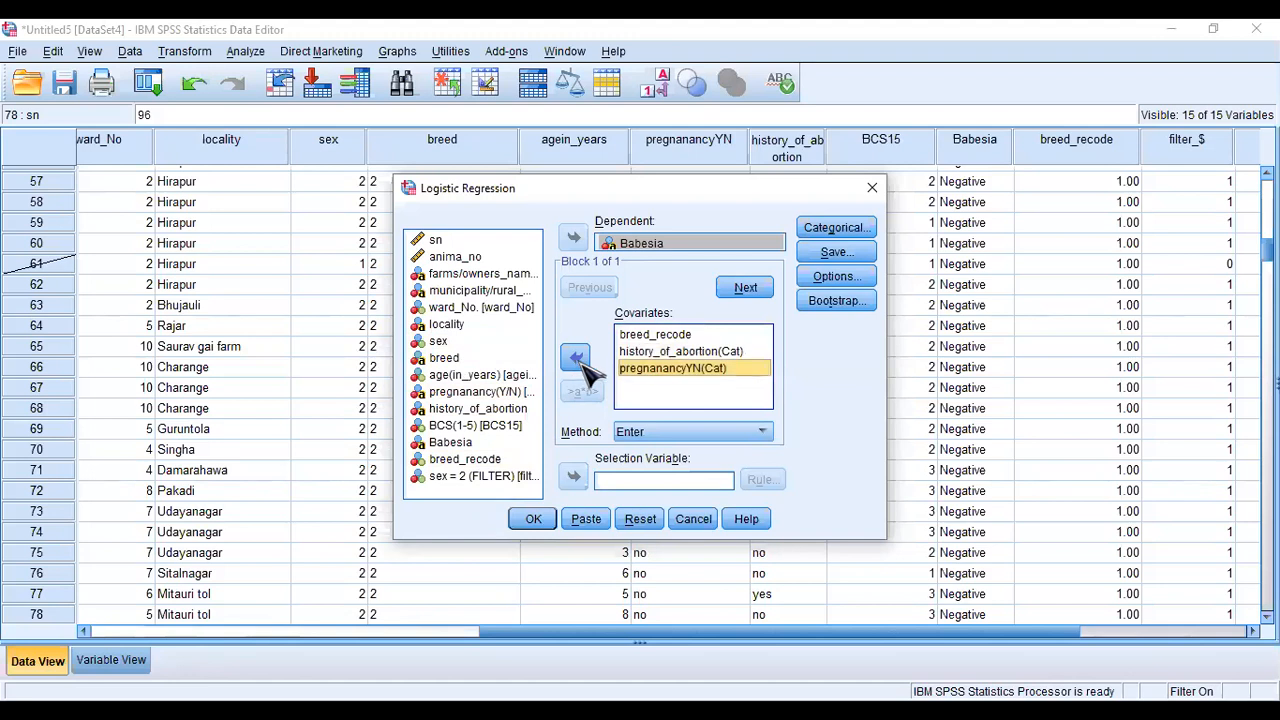
Step: Define breed_recode as a categorical covariate with the Indicator contrast, and run the logistic regression
{"action": "left_click", "coordinate": [838, 228]}
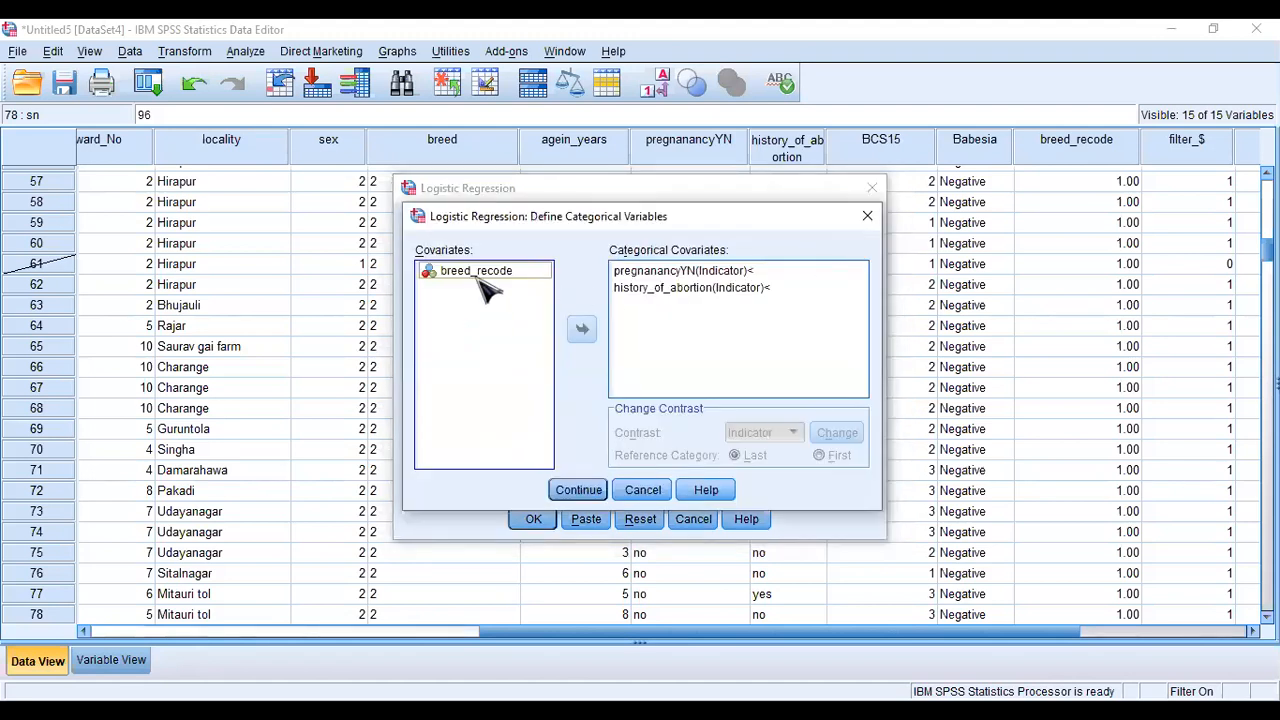
{"action": "left_click", "coordinate": [478, 280]}
{"action": "left_click", "coordinate": [583, 331]}
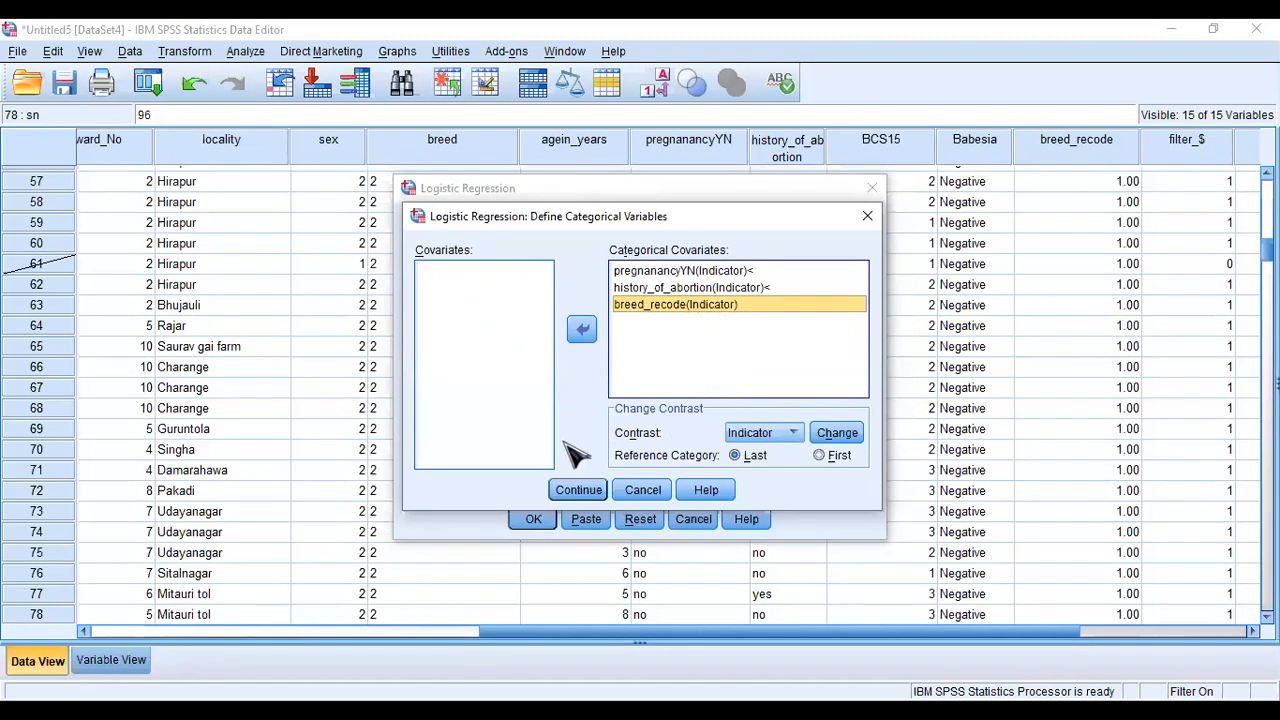
{"action": "left_click", "coordinate": [579, 493]}
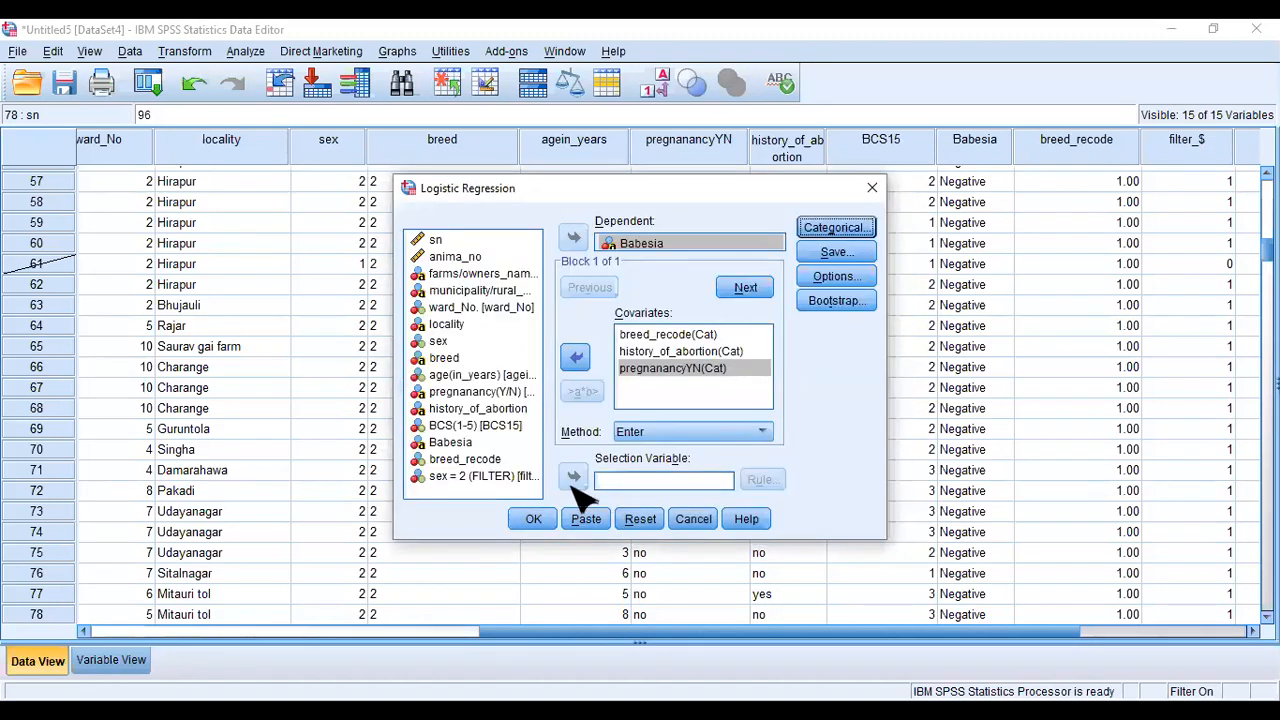
{"action": "left_click", "coordinate": [533, 520]}
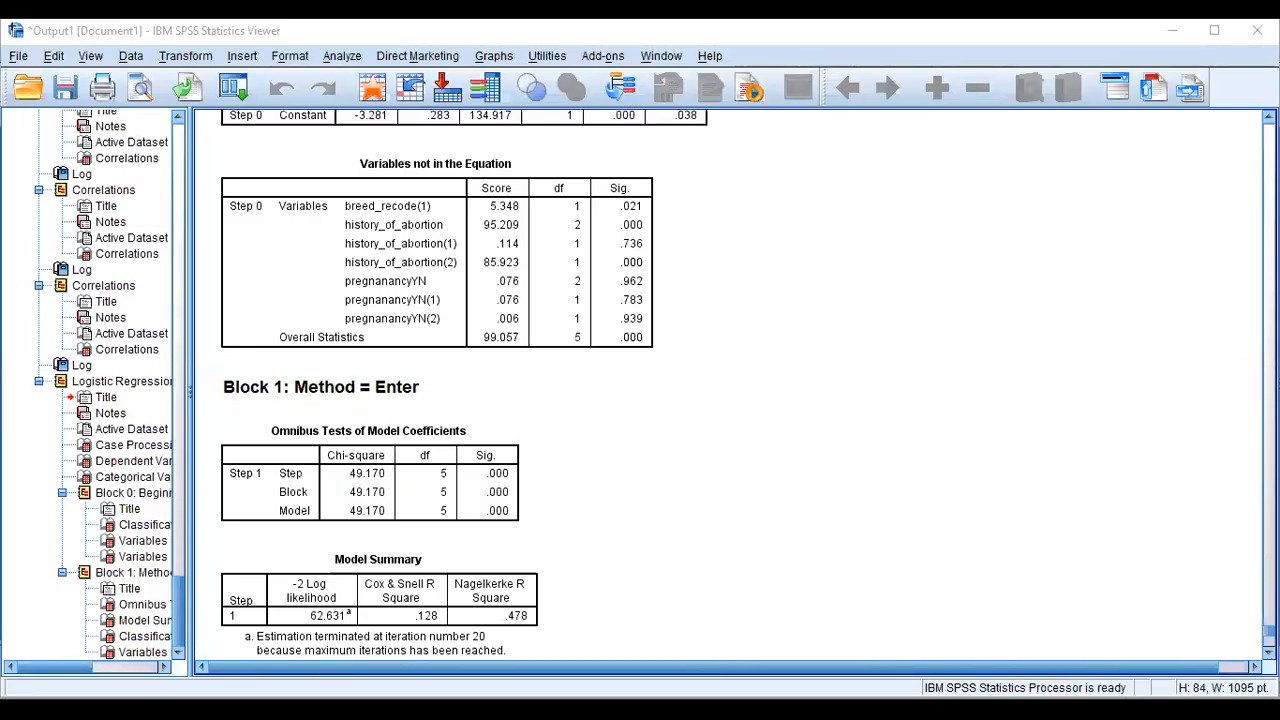
Step: Examine the Block 1 regression output, from the omnibus tests and model summary through the classification table to the variables in the equation
{"action": "scroll", "coordinate": [700, 390], "scroll_direction": "down", "scroll_amount": 3}
{"action": "left_click", "coordinate": [490, 386]}
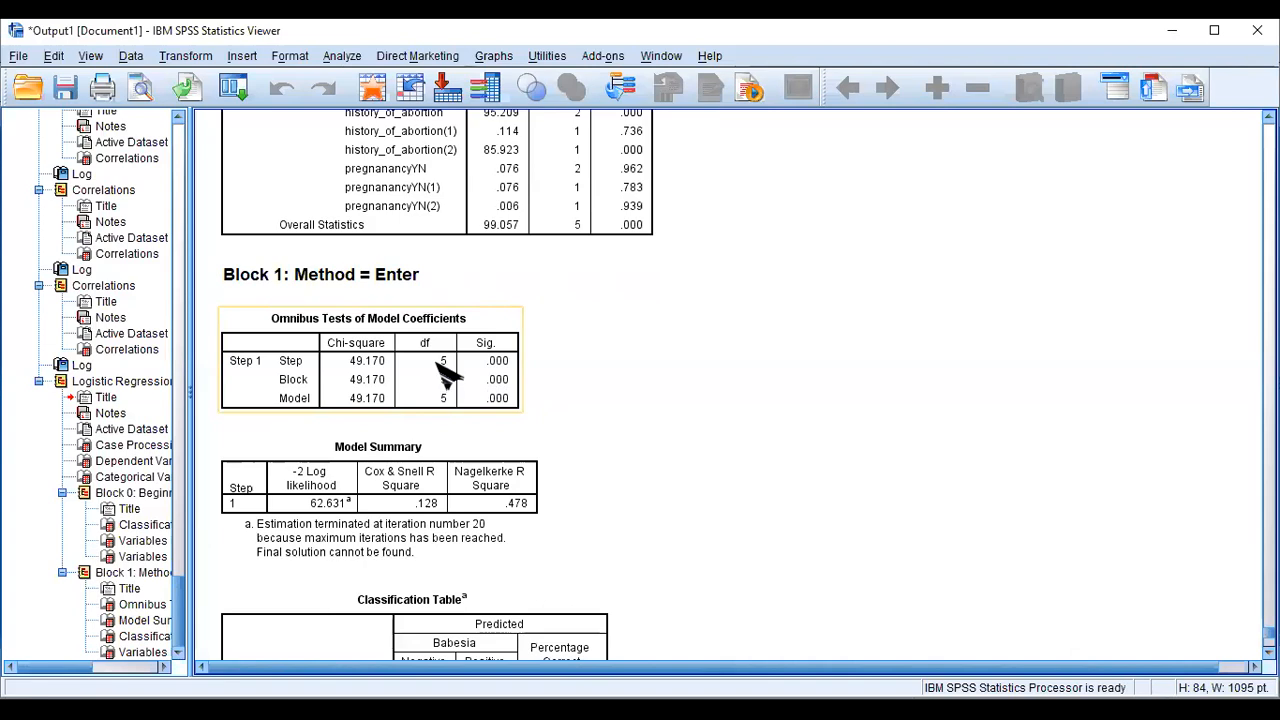
{"action": "left_click", "coordinate": [684, 398]}
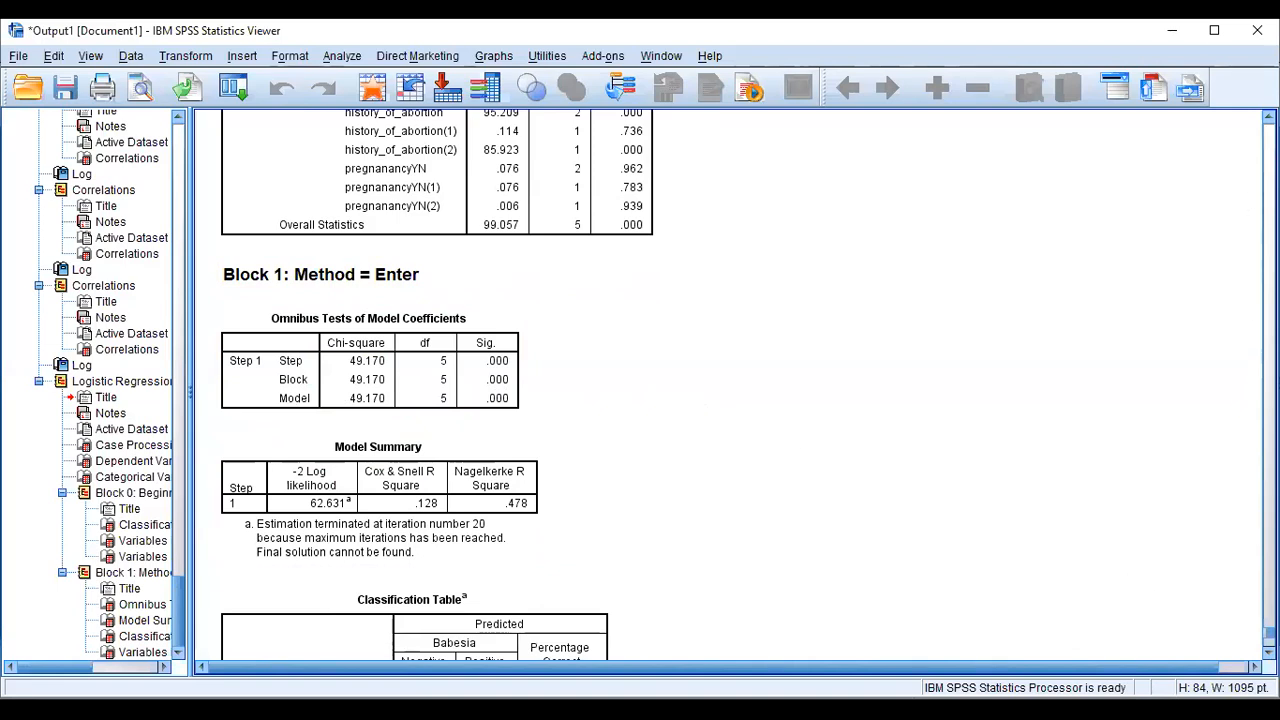
{"action": "scroll", "coordinate": [437, 384], "scroll_direction": "up", "scroll_amount": 1}
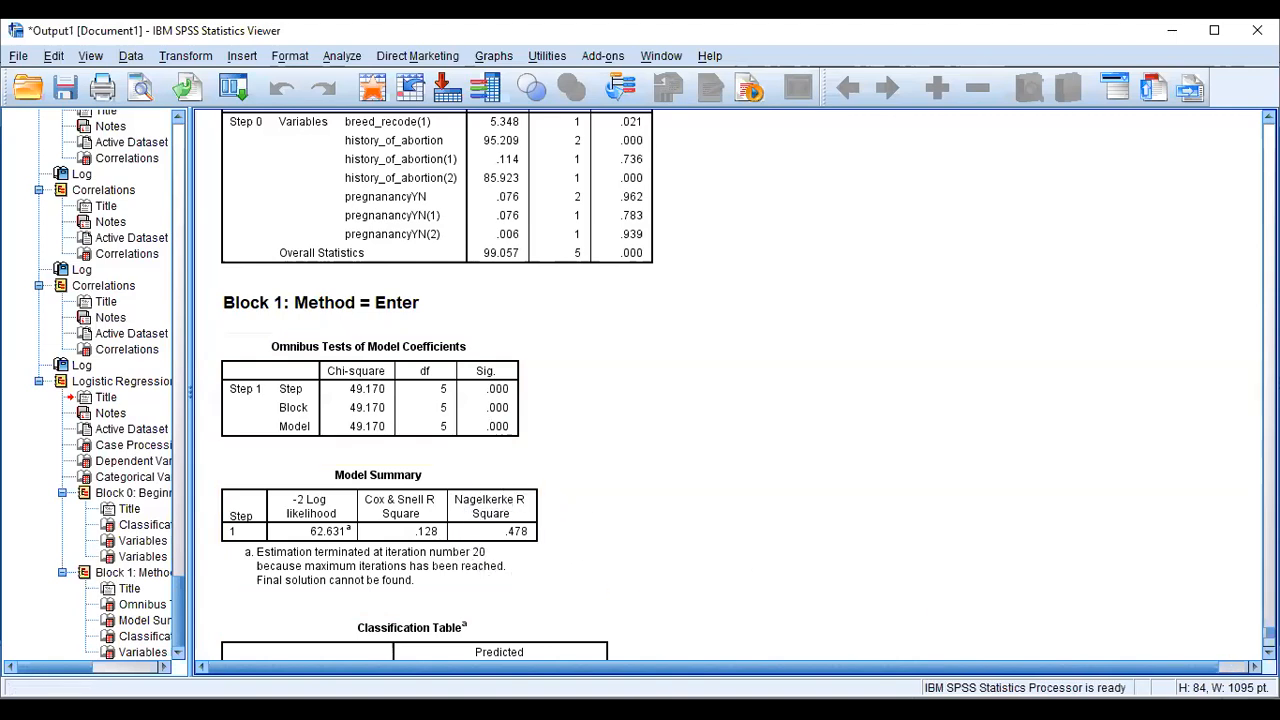
{"action": "scroll", "coordinate": [437, 384], "scroll_direction": "down", "scroll_amount": 2}
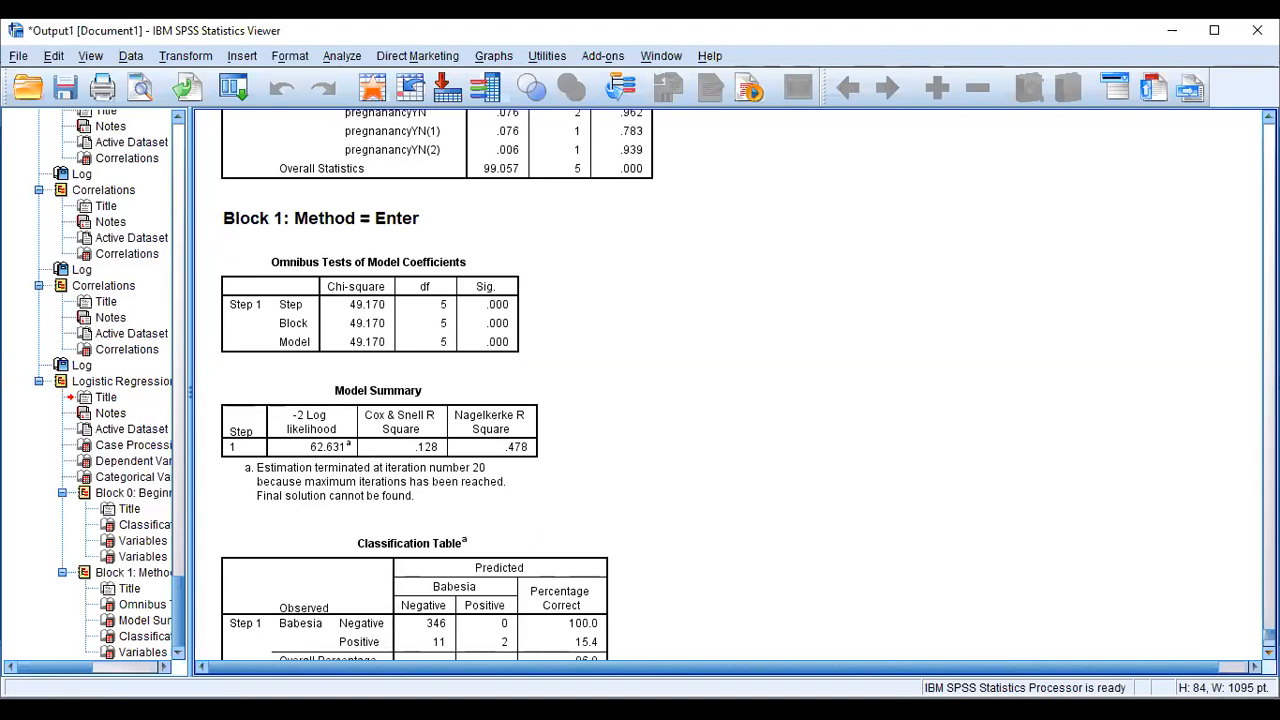
{"action": "scroll", "coordinate": [437, 384], "scroll_direction": "down", "scroll_amount": 3}
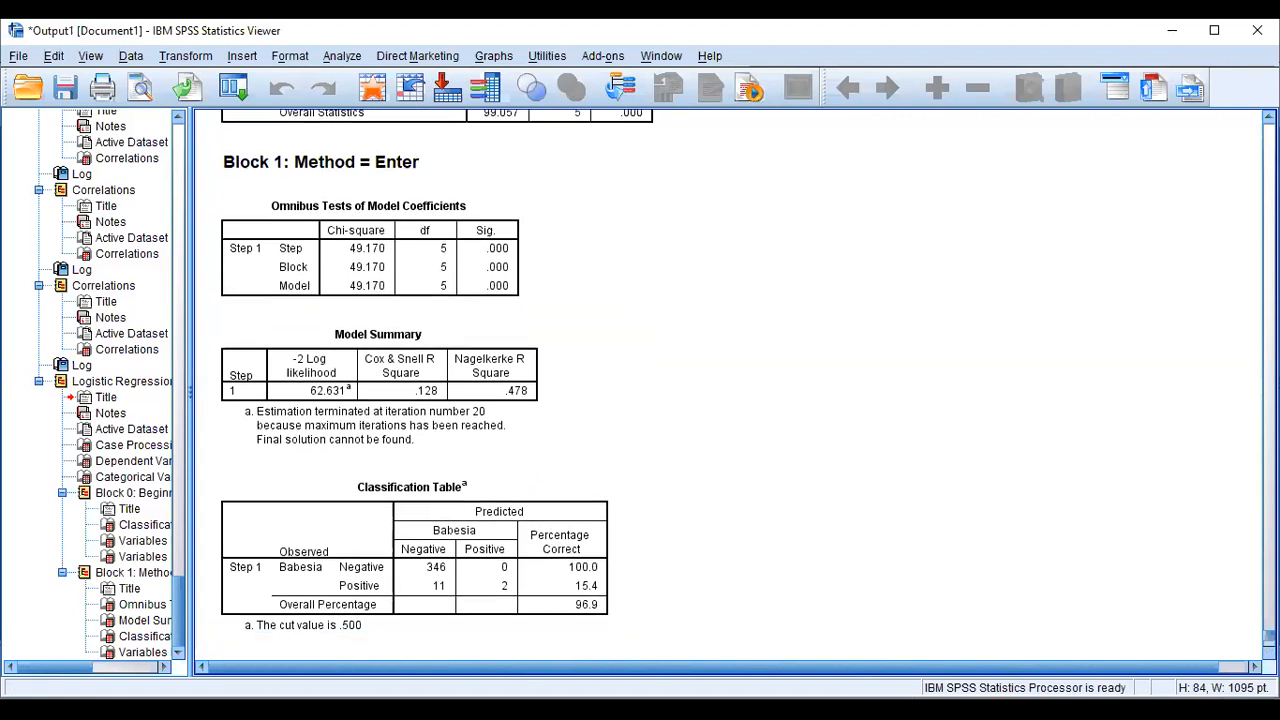
{"action": "scroll", "coordinate": [437, 384], "scroll_direction": "down", "scroll_amount": 1}
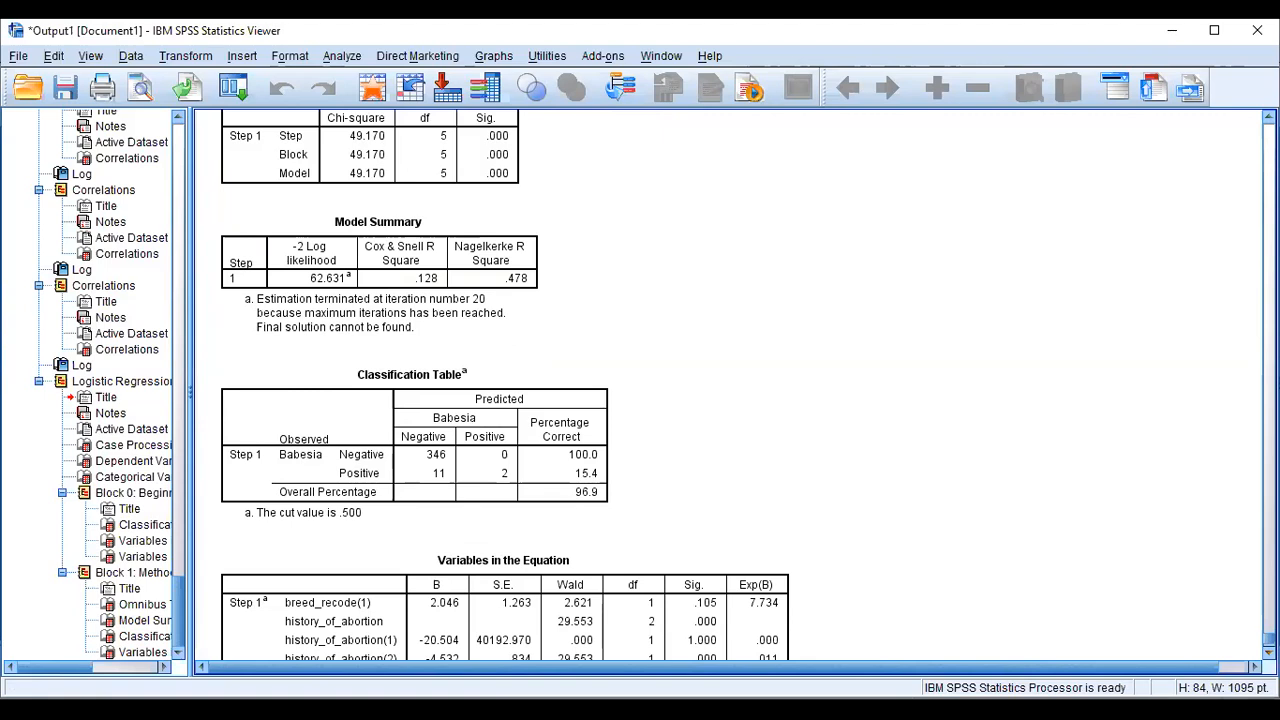
{"action": "scroll", "coordinate": [730, 385], "scroll_direction": "down", "scroll_amount": 3}
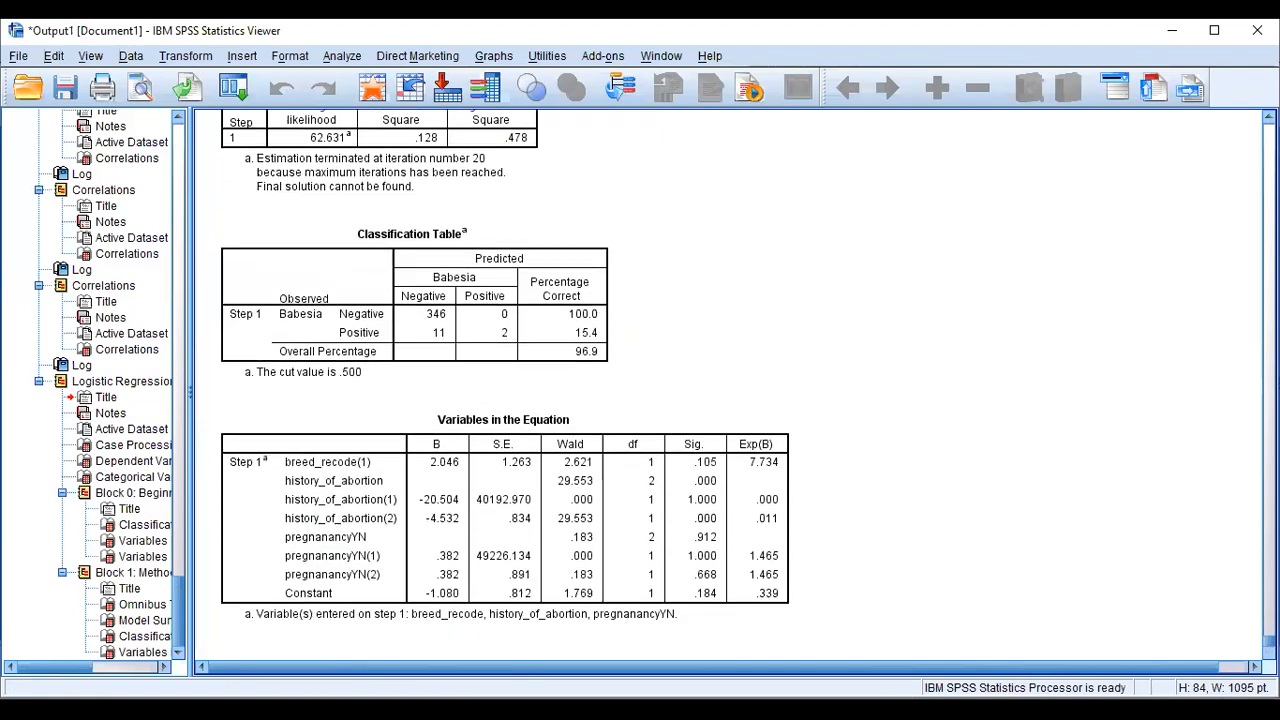